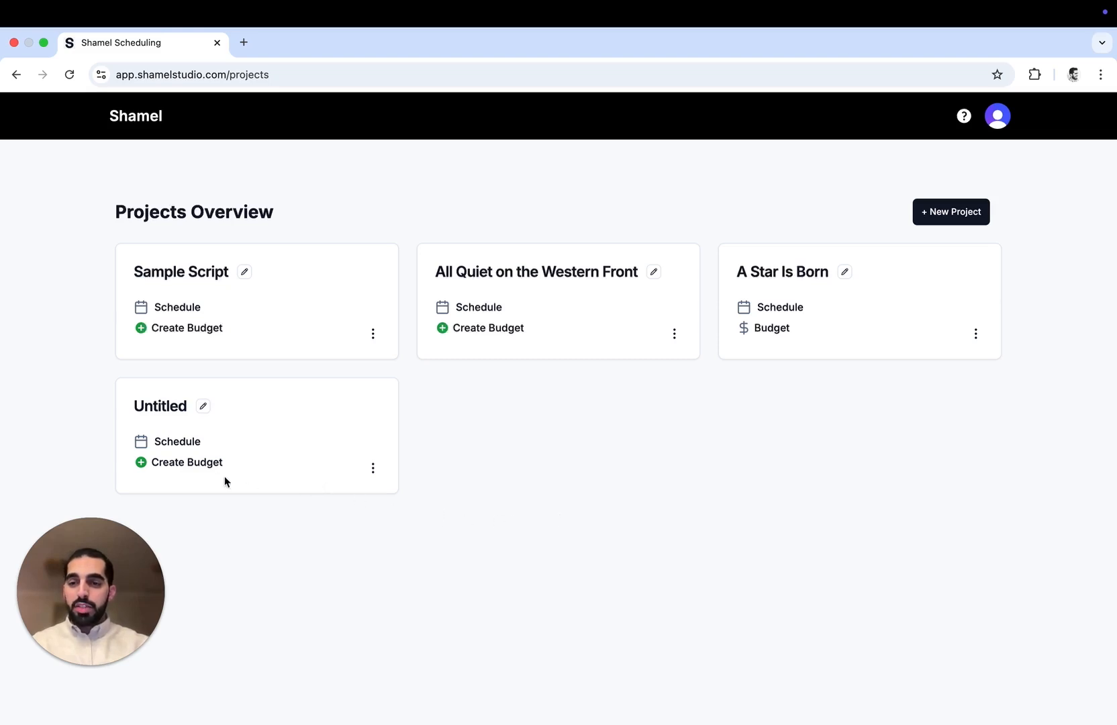
Step: Start a budget for the Untitled project using the Standard Template with Import from Schedule enabled
click(206, 463)
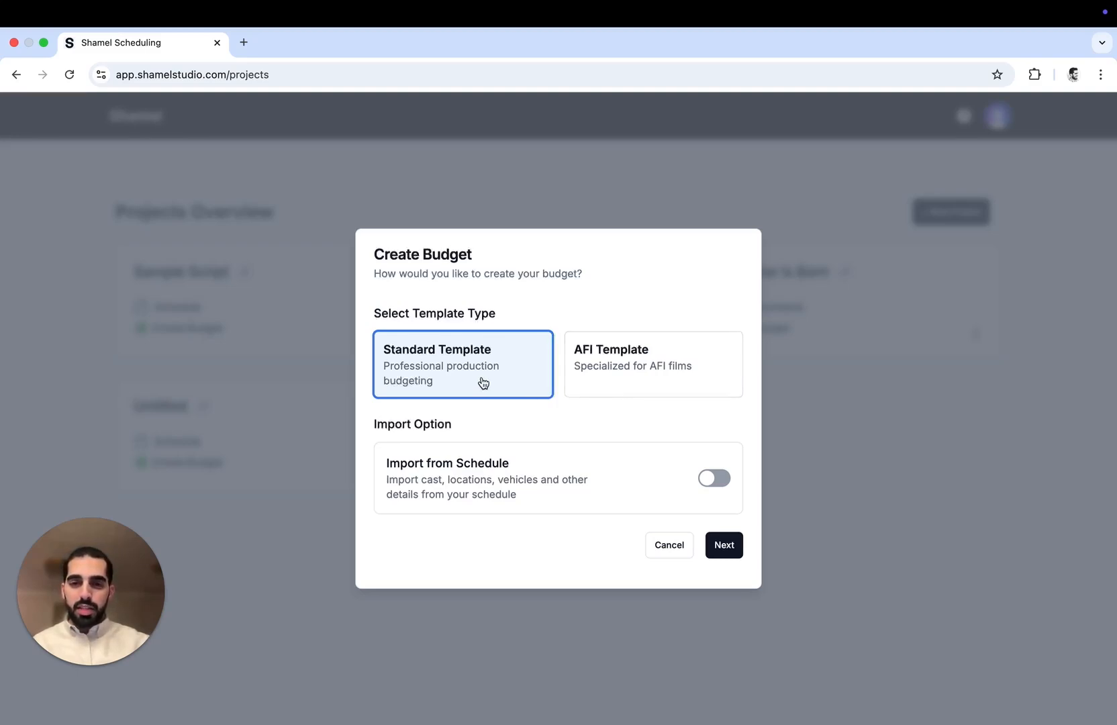
click(716, 483)
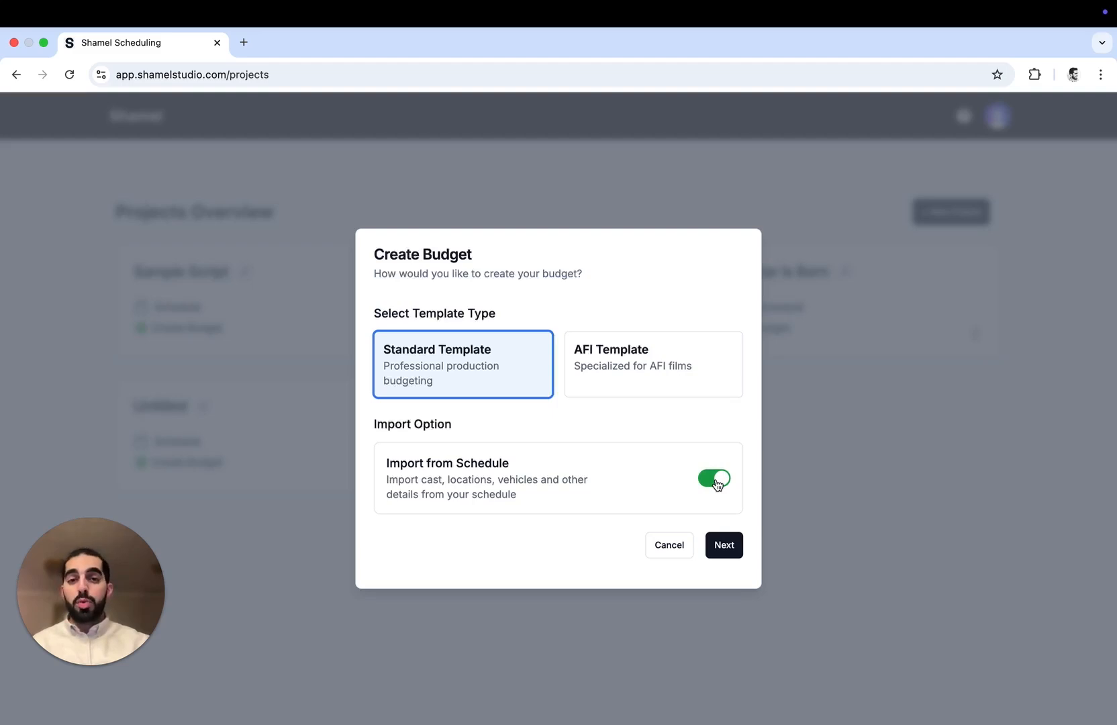
click(723, 547)
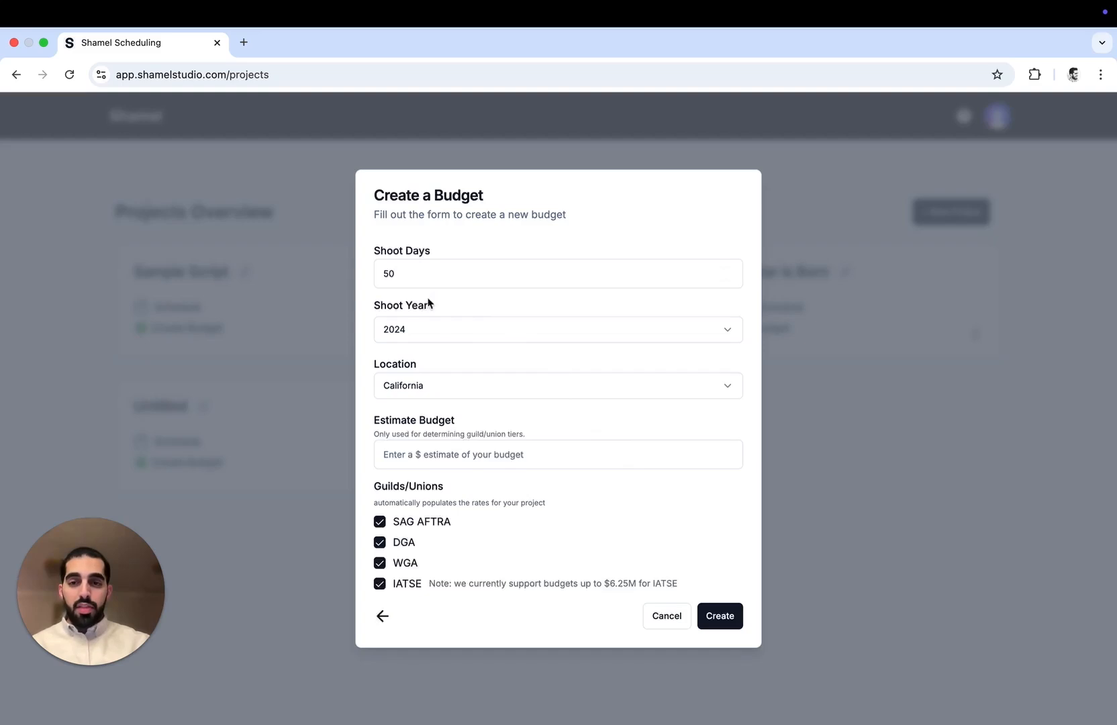
Step: Create the budget with shoot year 2025, location California and a $3,000,000 estimate, keeping all guilds and unions selected
click(439, 334)
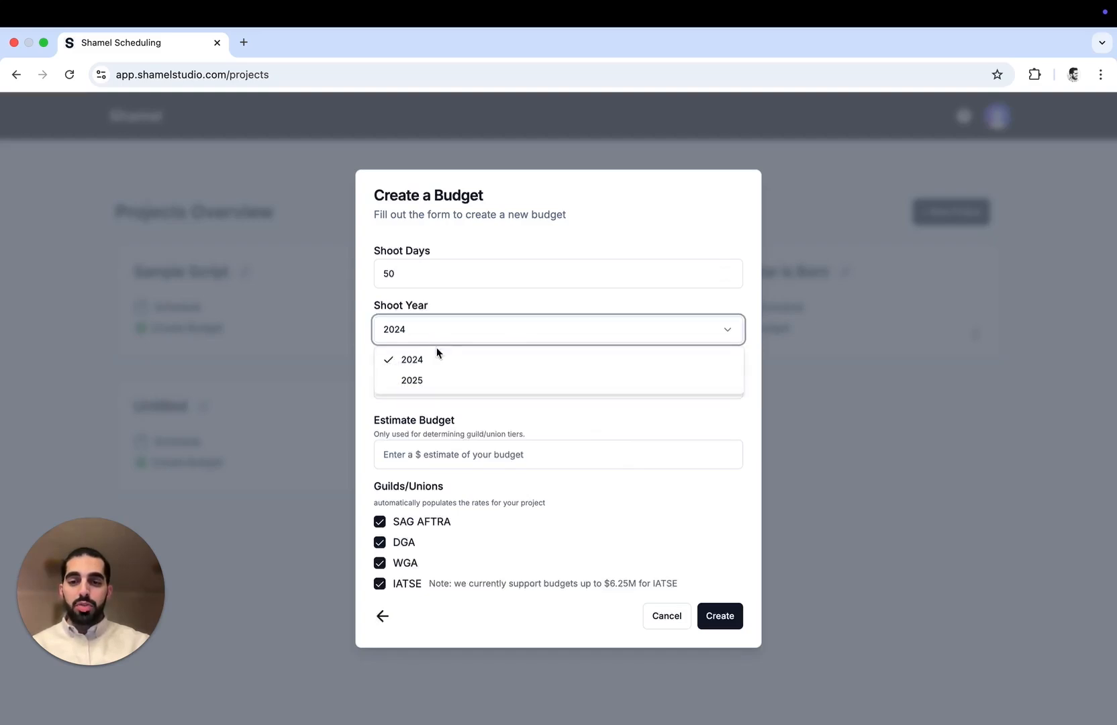
click(434, 383)
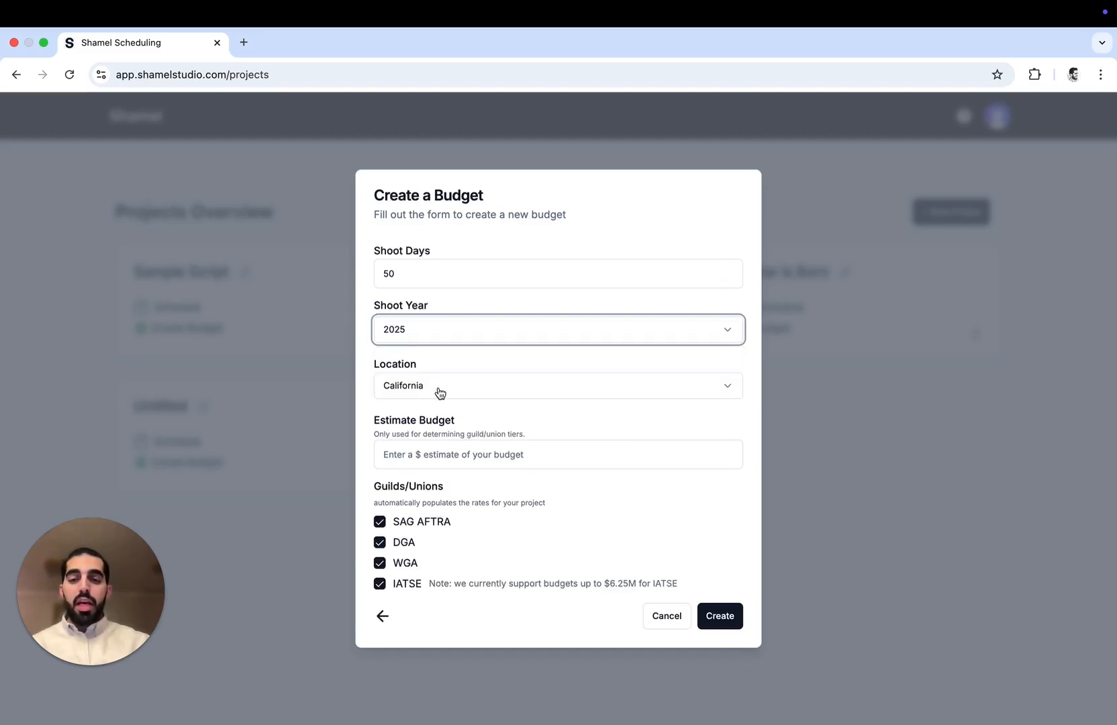
click(439, 389)
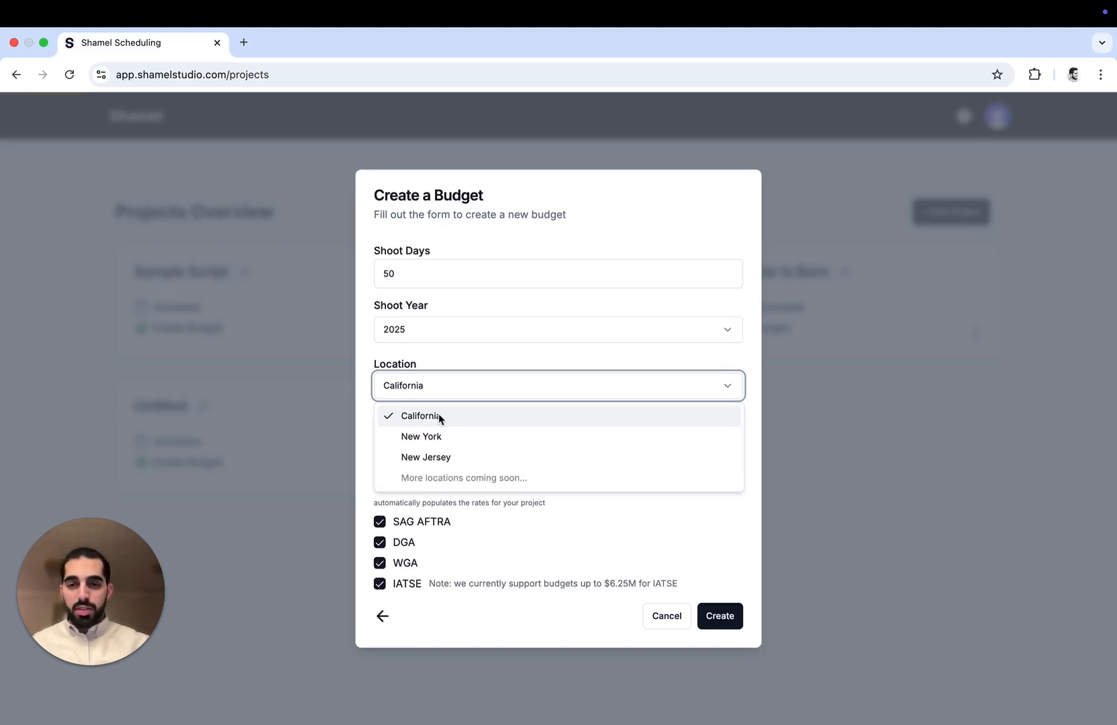
click(438, 413)
click(436, 454)
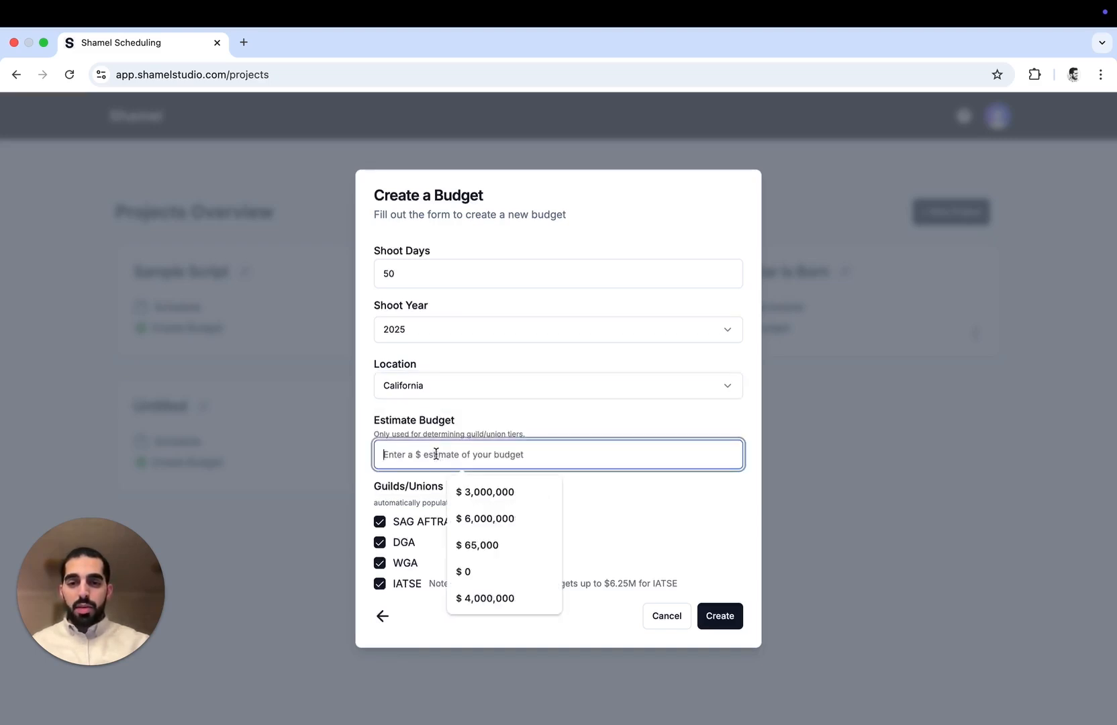
click(485, 492)
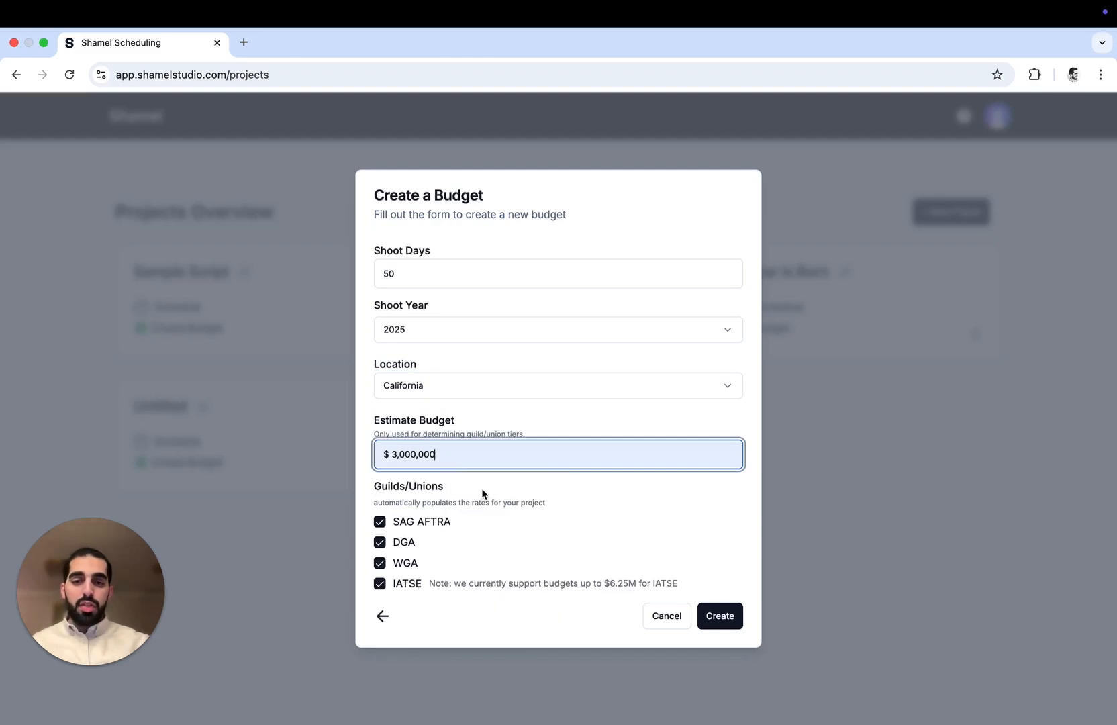
click(545, 482)
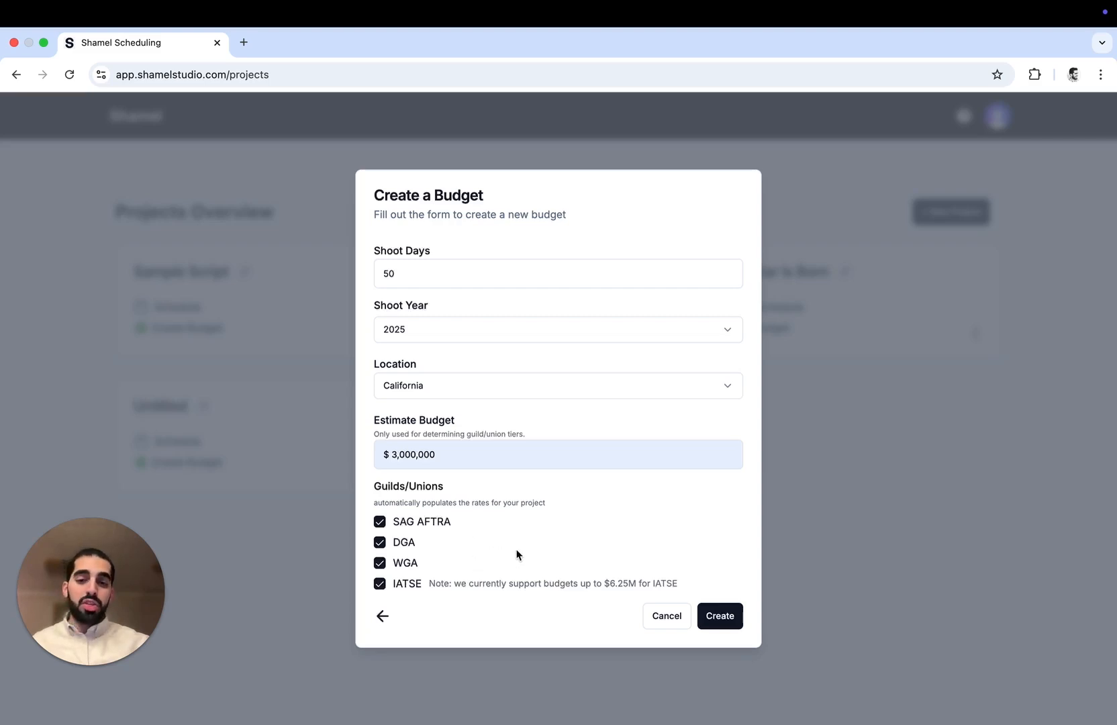
click(720, 616)
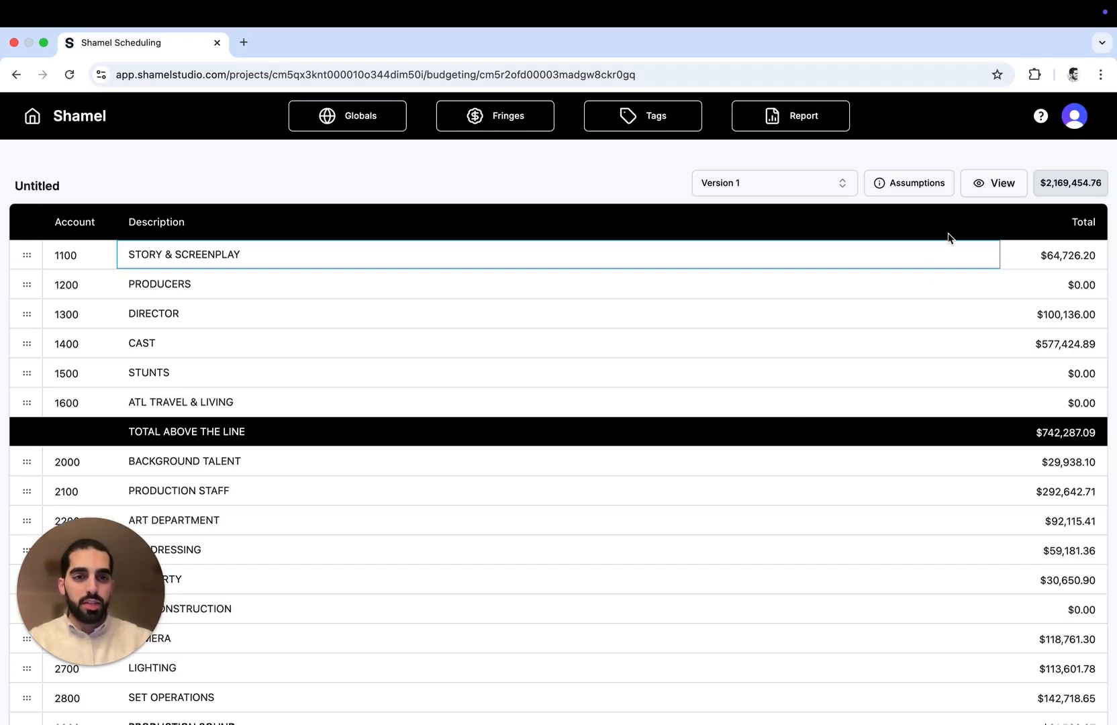
Step: Review the budget assumptions and the general, SAG AFTRA, DGA, WGA and IATSE values in the Globals
click(911, 185)
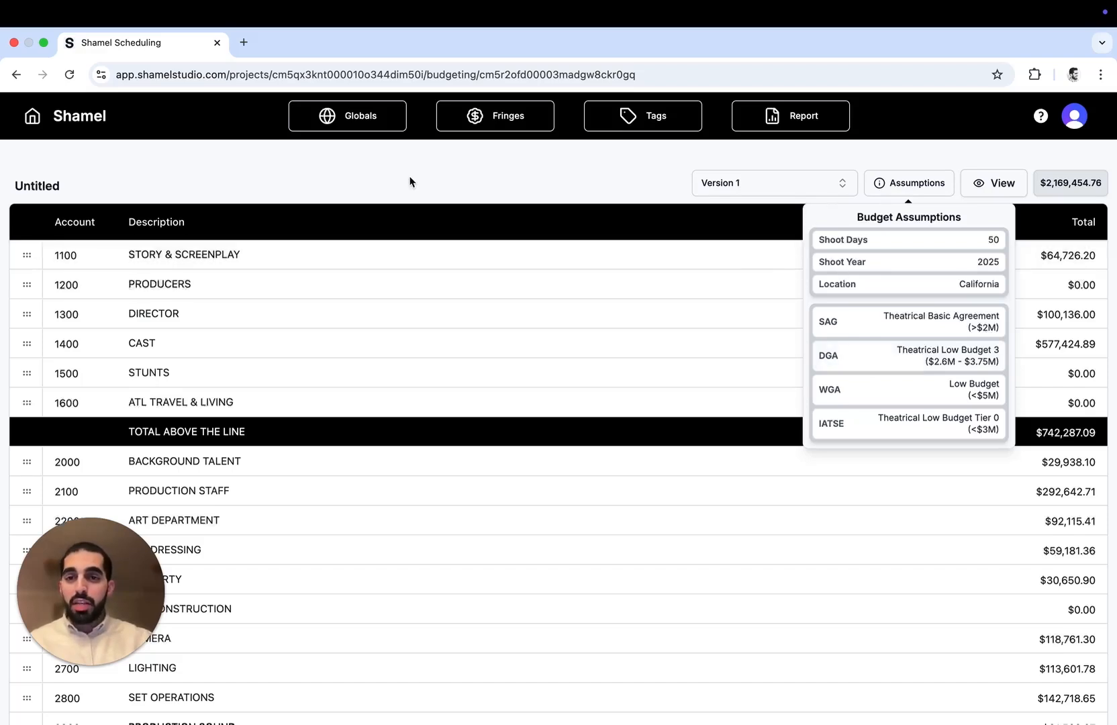
click(362, 131)
click(358, 126)
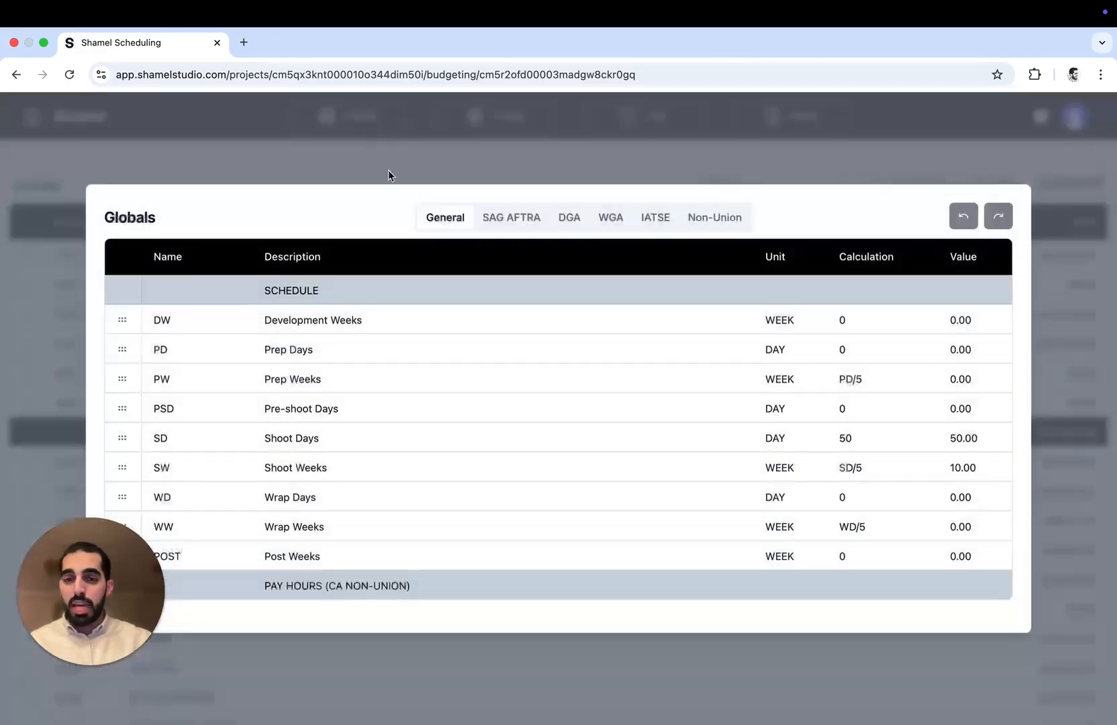
click(501, 219)
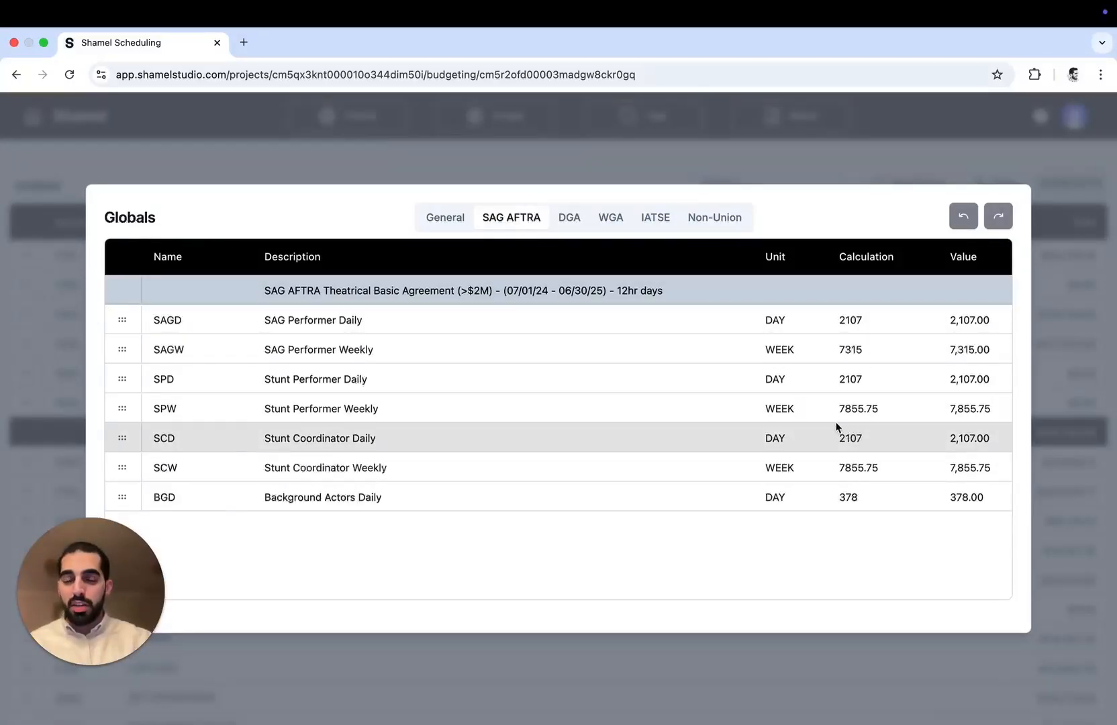
click(564, 219)
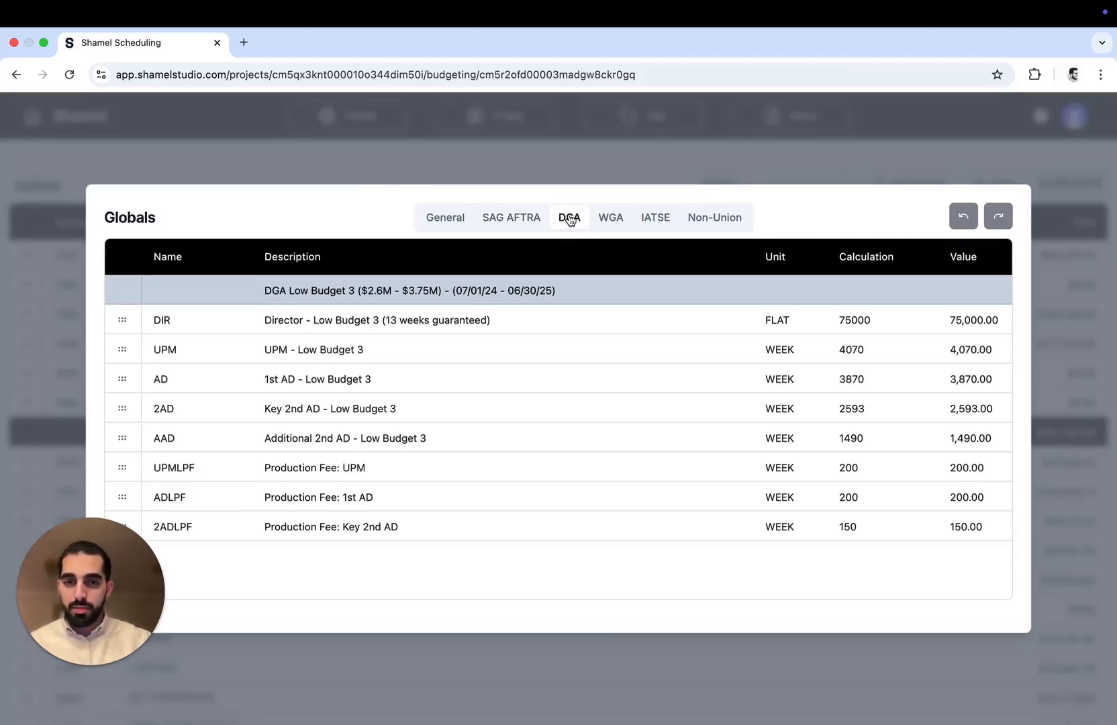
click(612, 218)
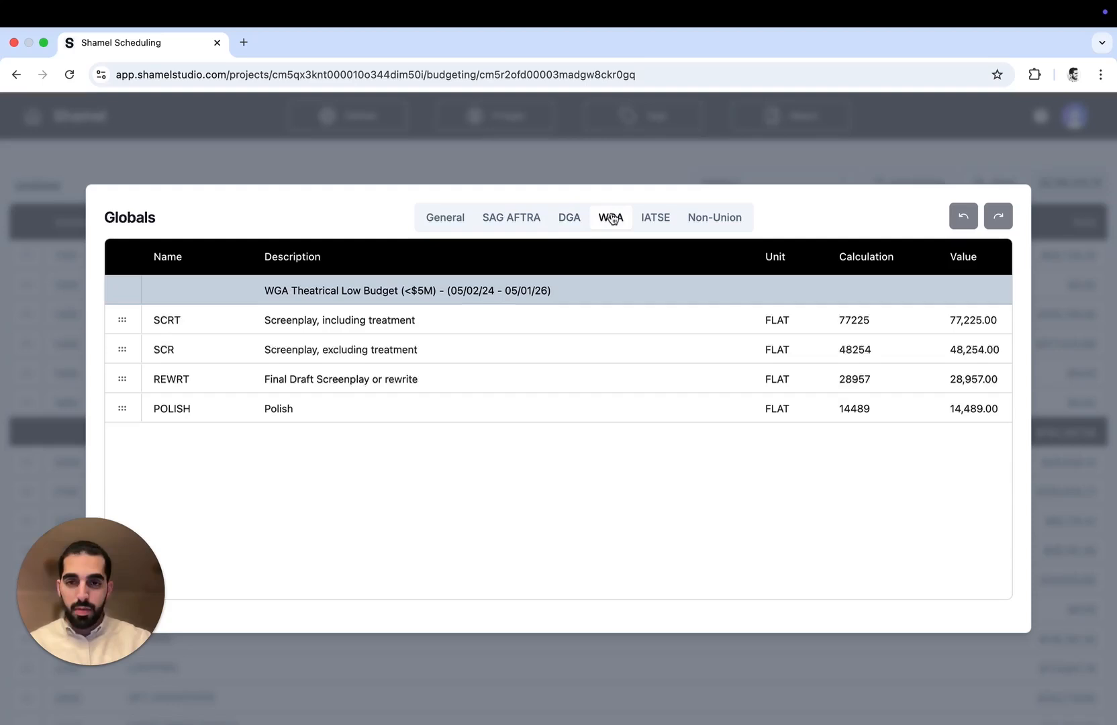
click(654, 217)
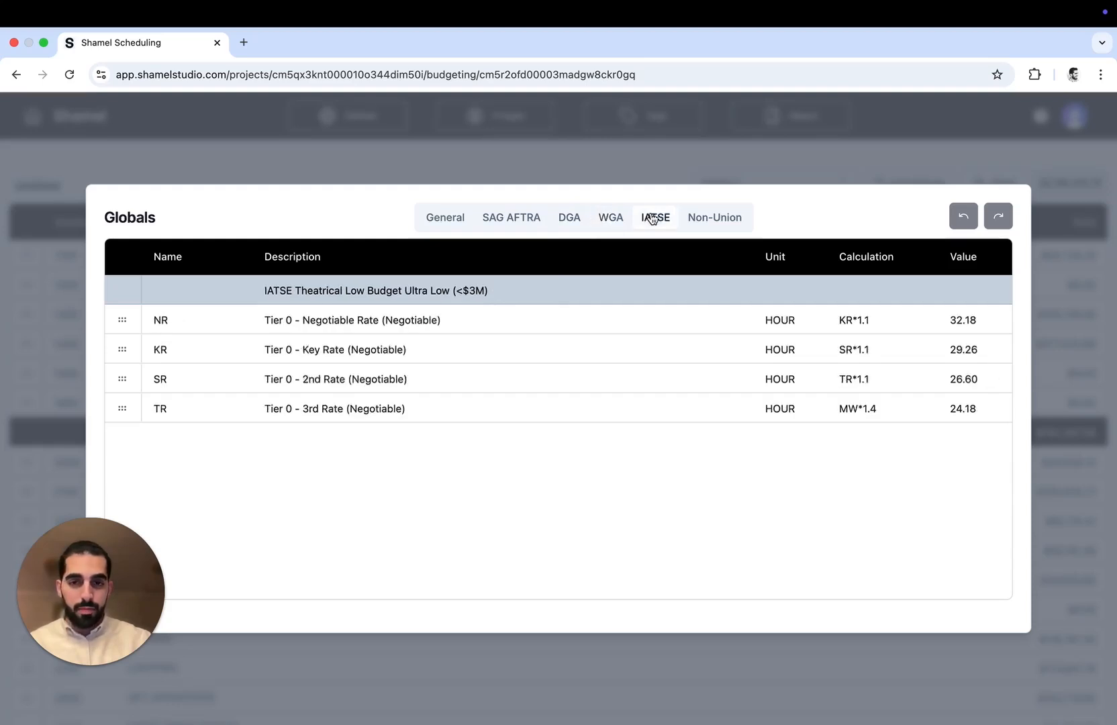
click(651, 169)
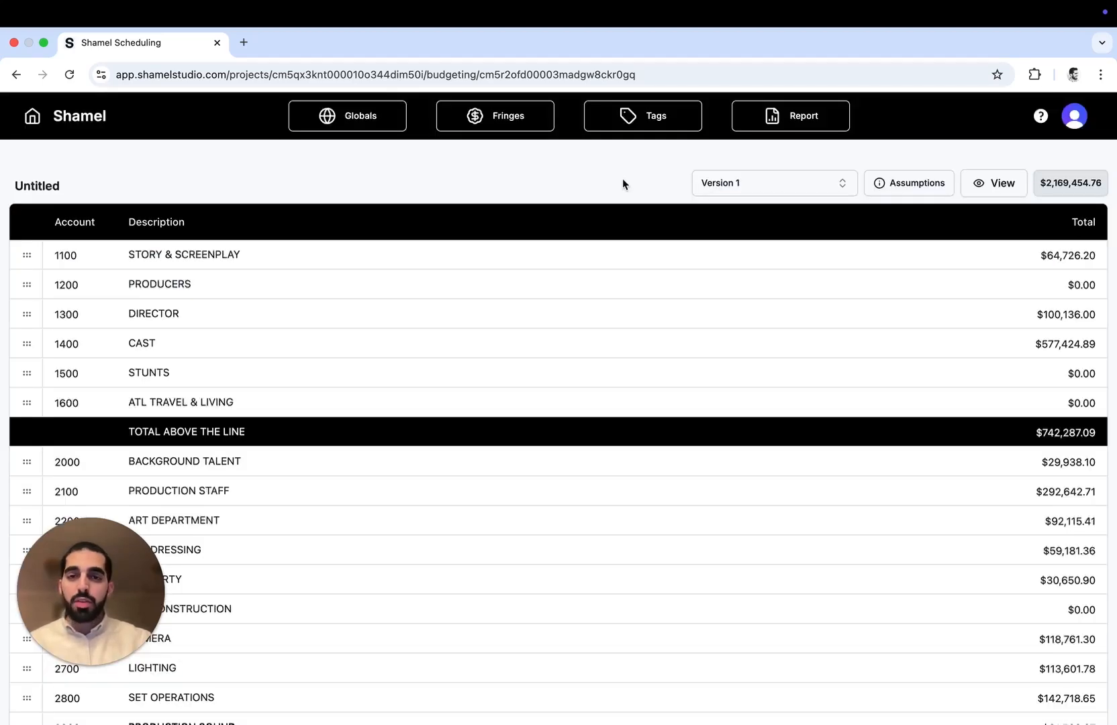
Step: Review the budget's full list of fringes from the federal entries through IATSE, and close it
click(487, 125)
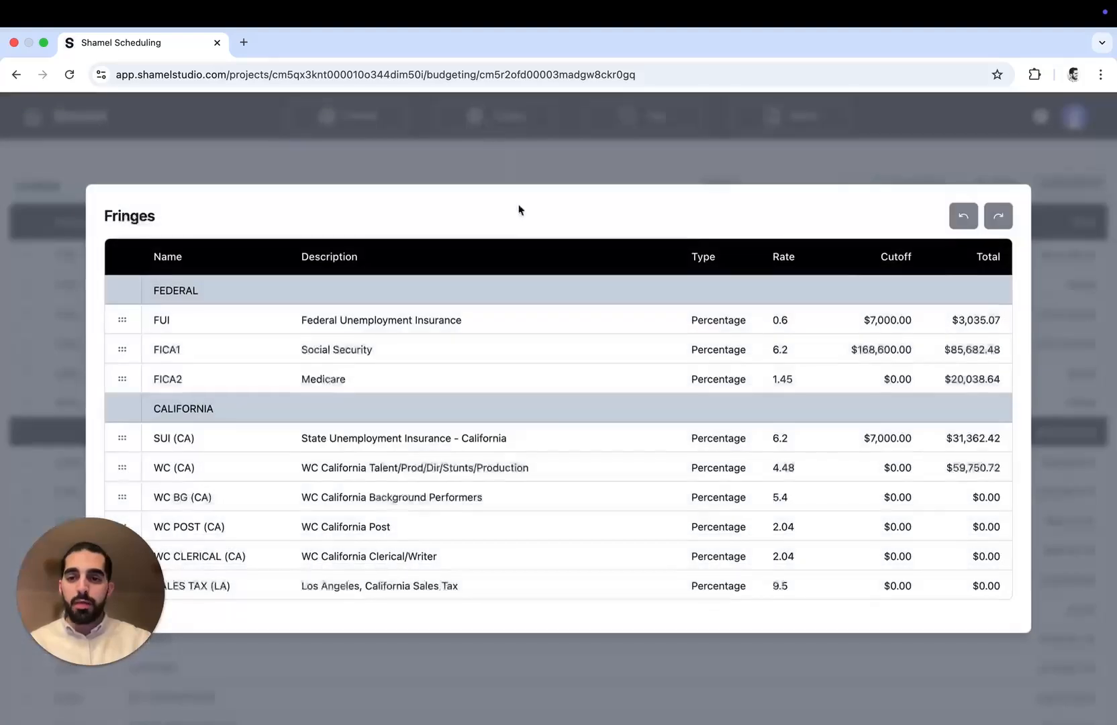
scroll(527, 316, down, 4)
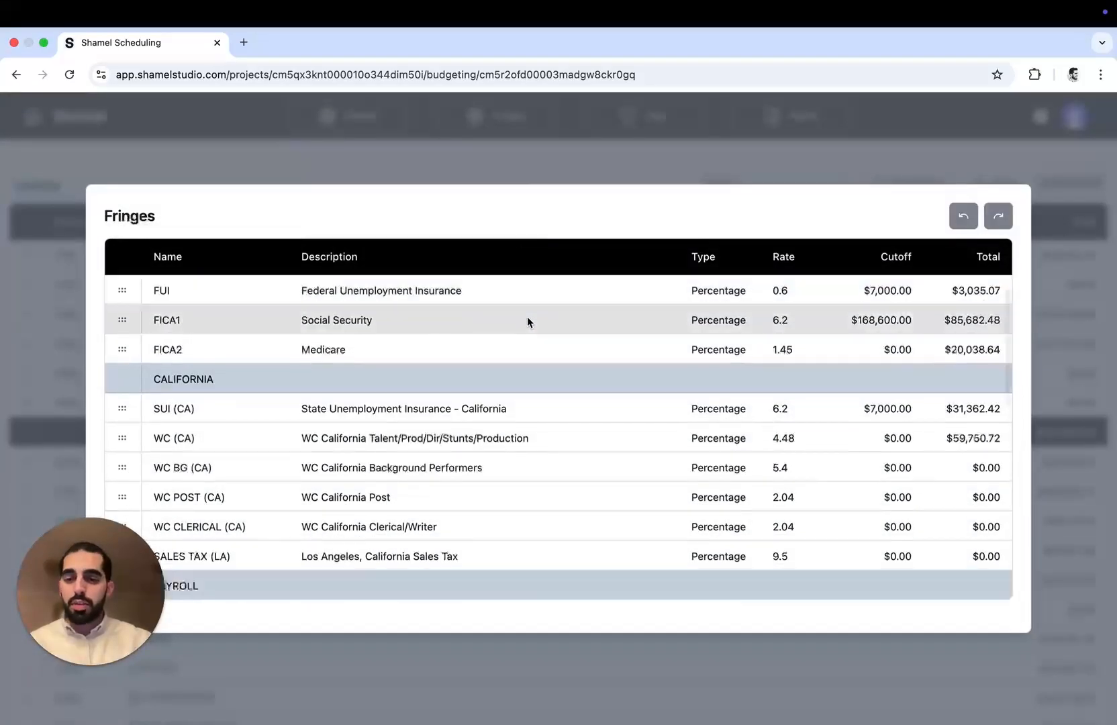
scroll(523, 393, down, 4)
scroll(522, 393, down, 1)
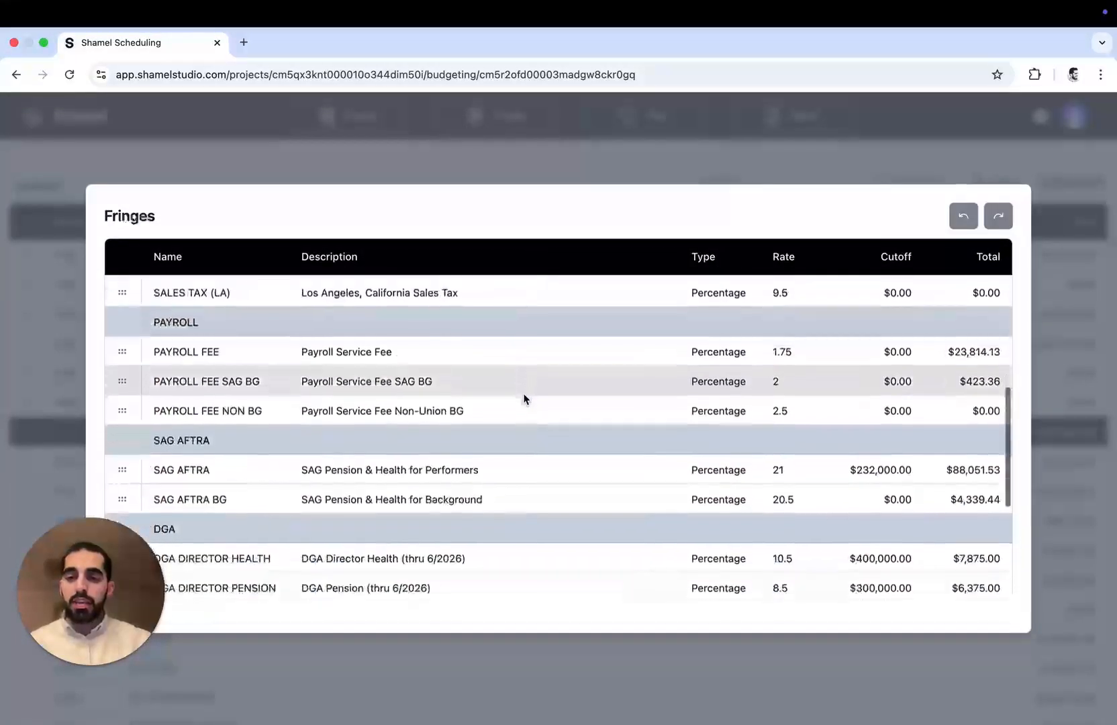
scroll(524, 392, down, 2)
scroll(524, 398, down, 2)
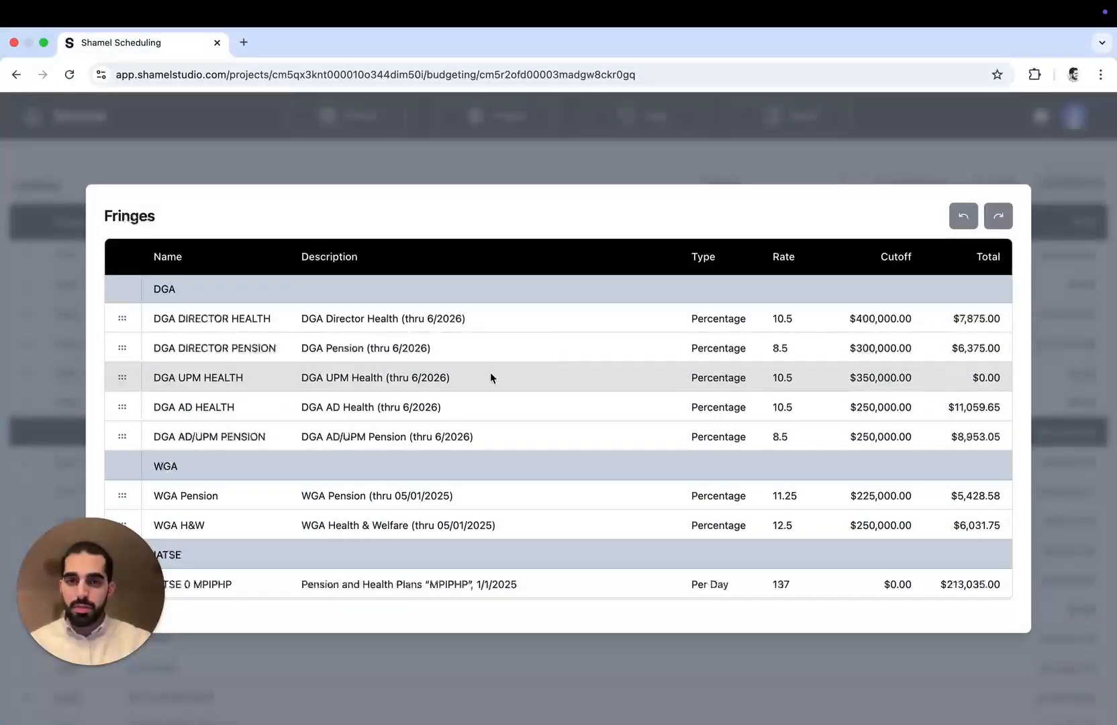
click(528, 163)
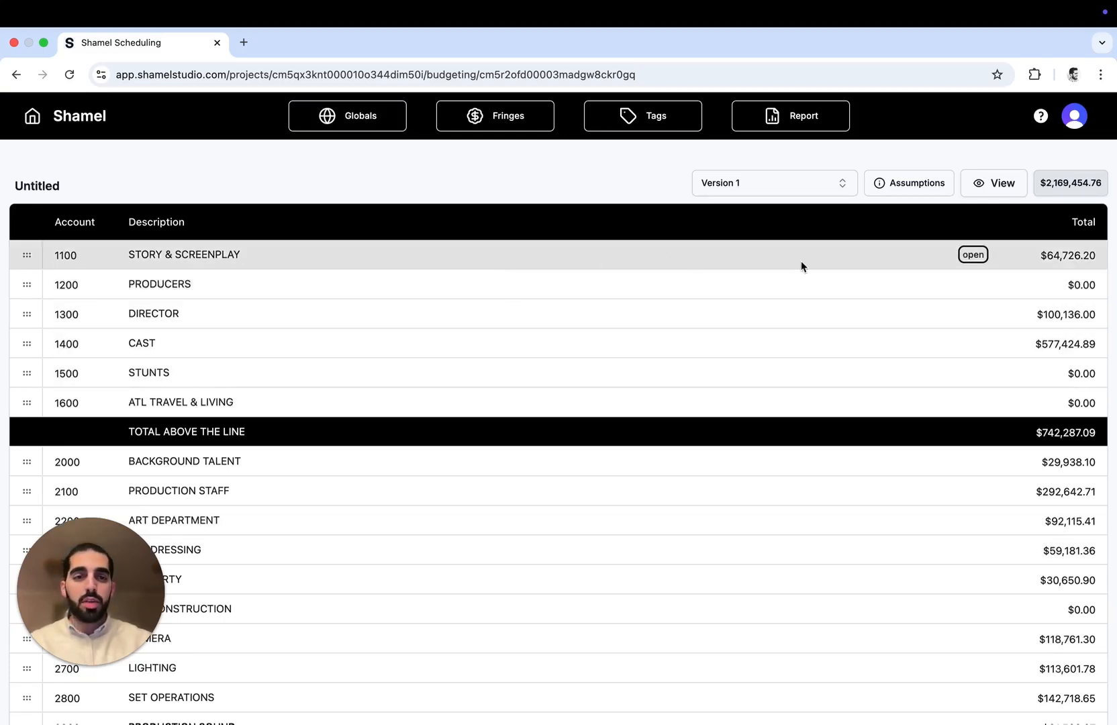
Step: View the Story Rights line items within the Story & Screenplay account, and return to the Top Sheet
click(974, 255)
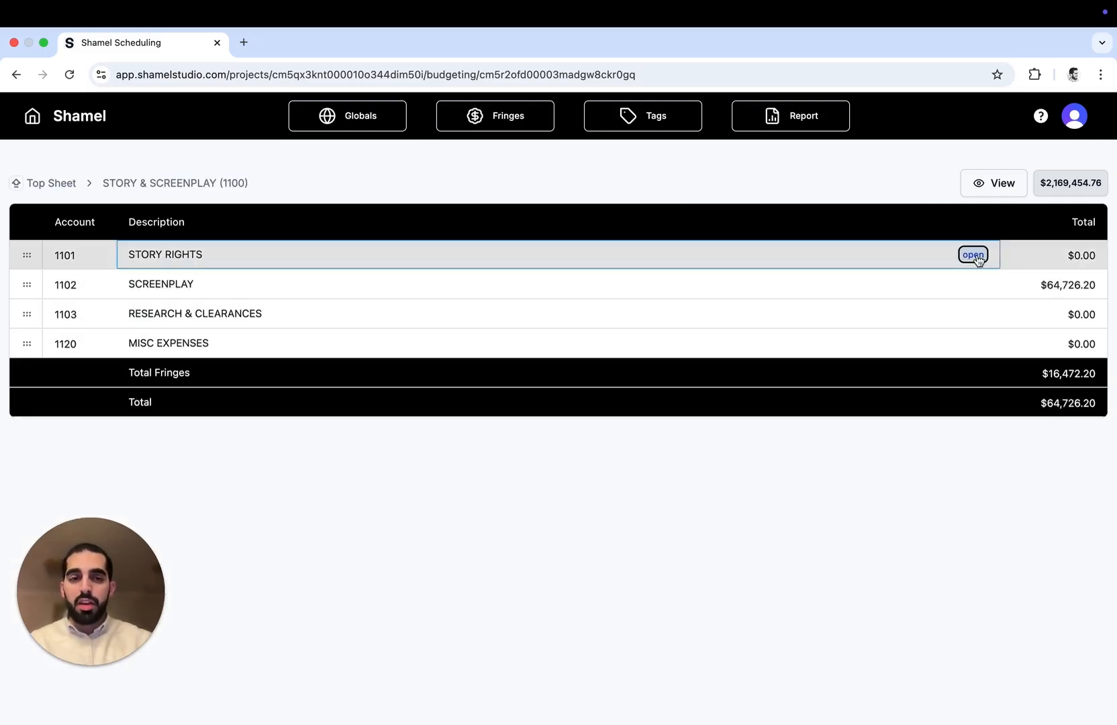
click(975, 255)
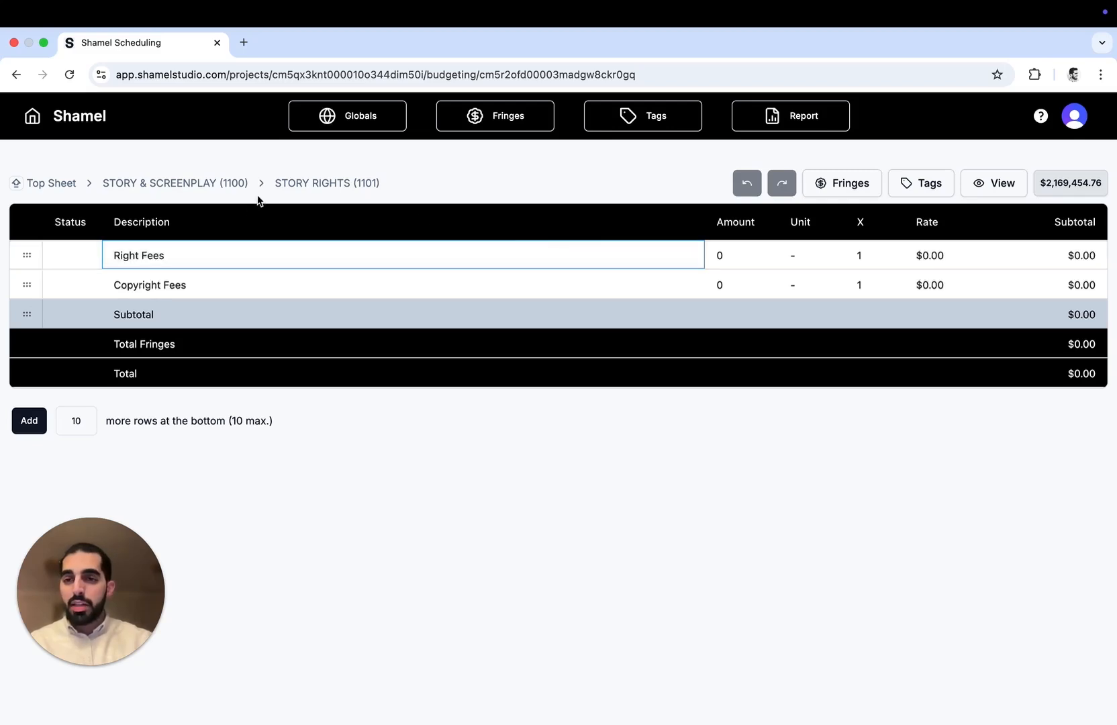
click(162, 189)
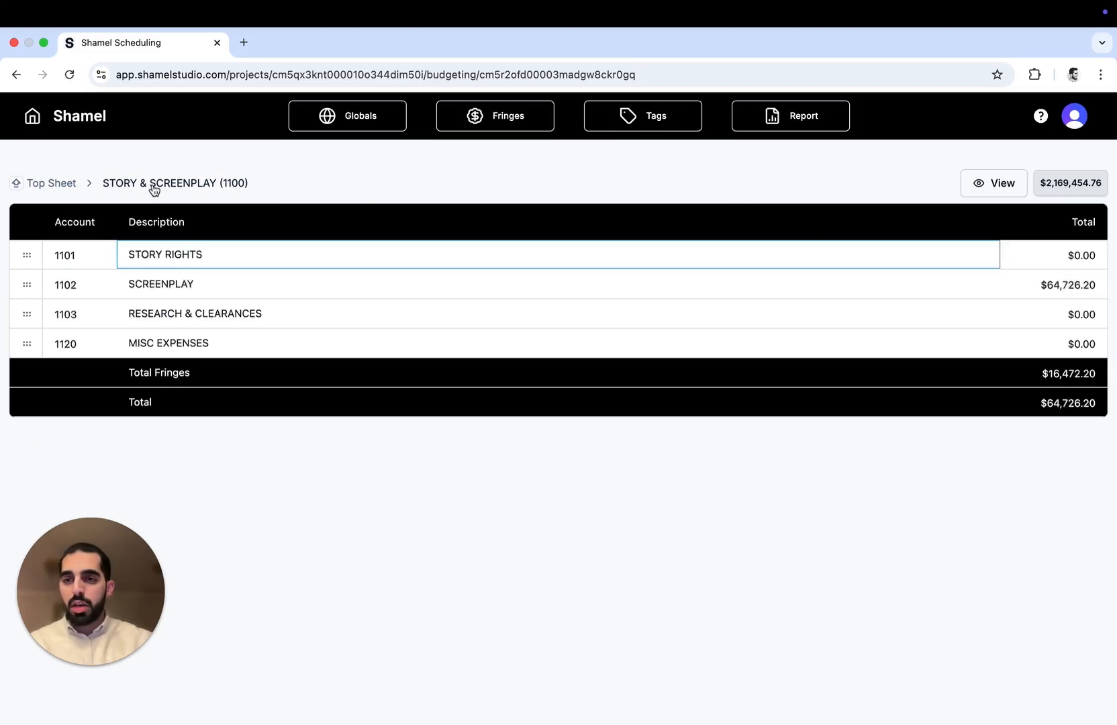
click(55, 183)
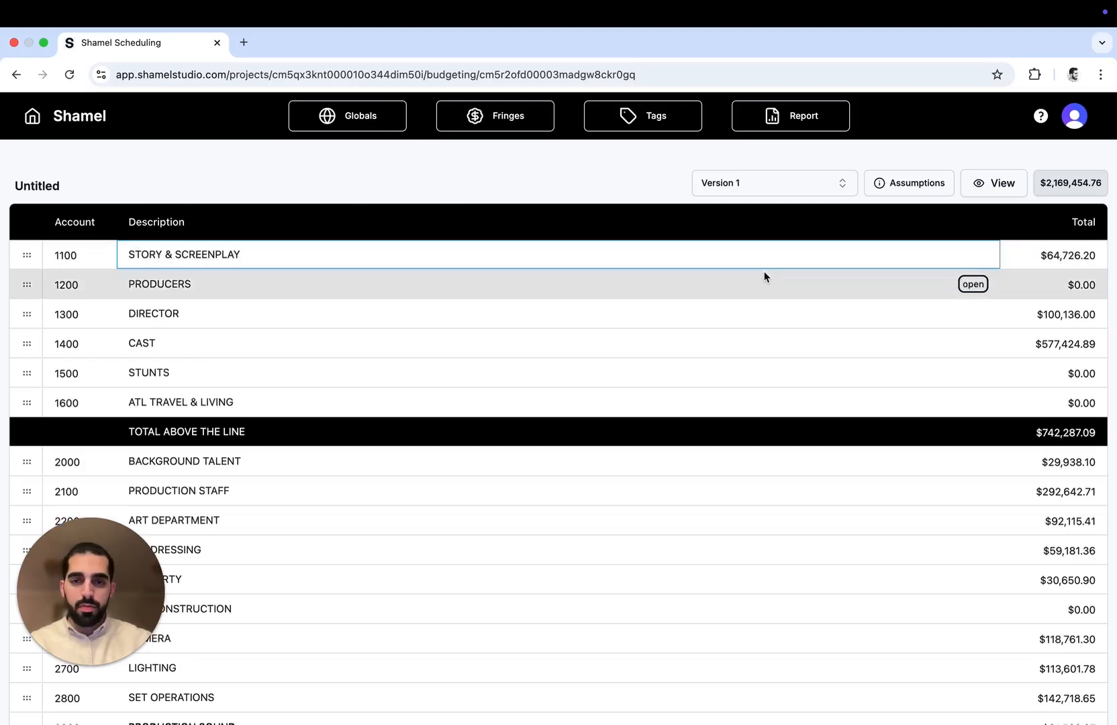
Step: View the Executive Producers line items within the Producers account, and return to the Top Sheet
double_click(22, 284)
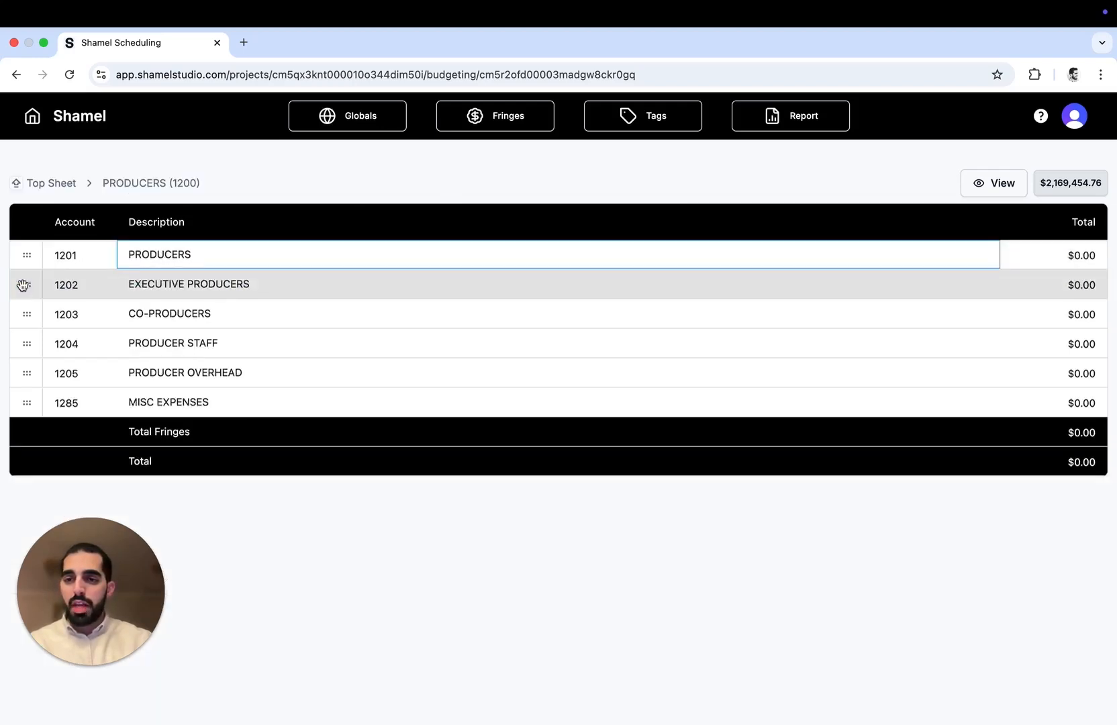
double_click(23, 284)
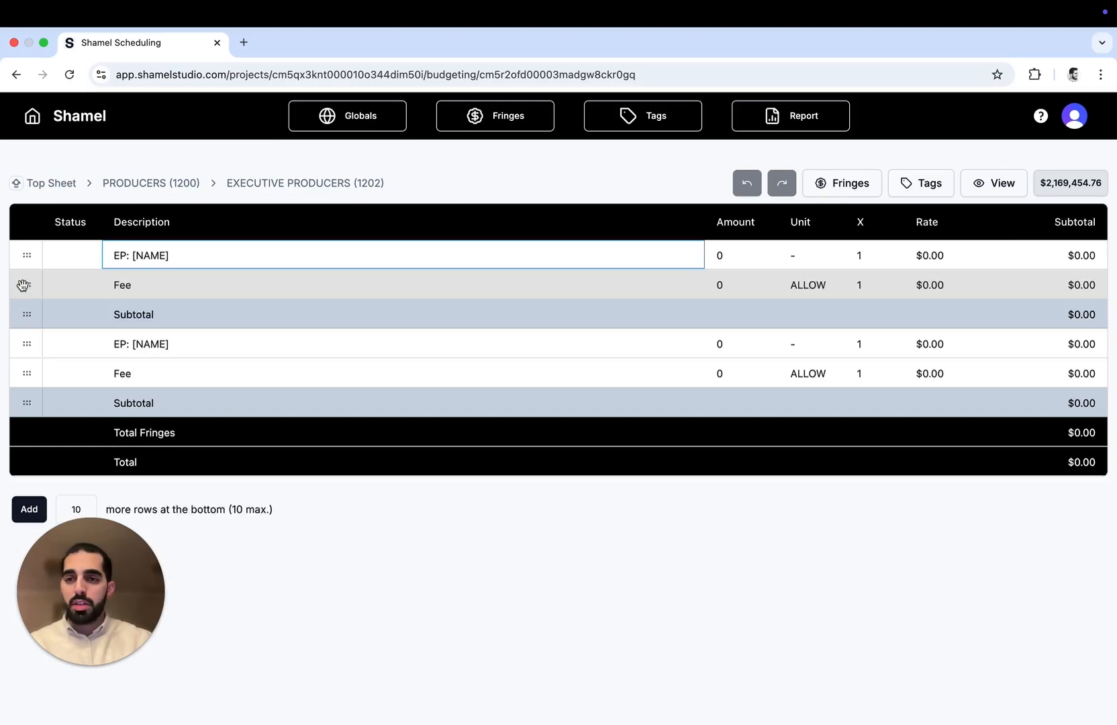
click(51, 183)
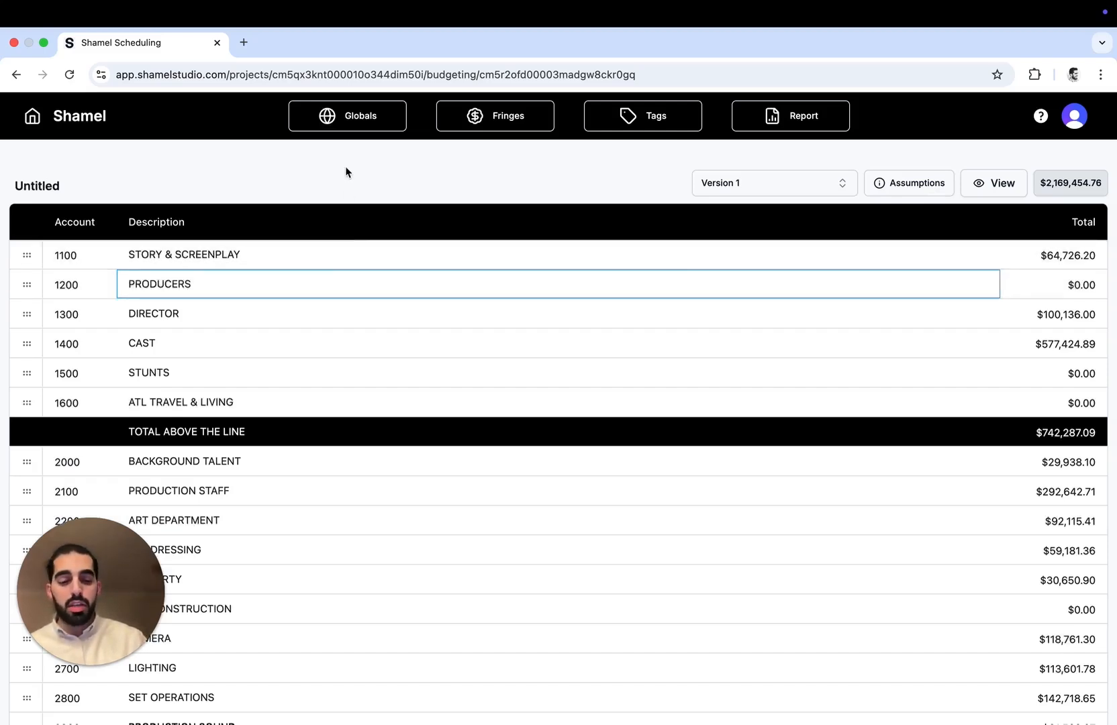
Step: Enter the Producers account and its first subaccount from the Top Sheet, and back out to the Top Sheet
key(Return)
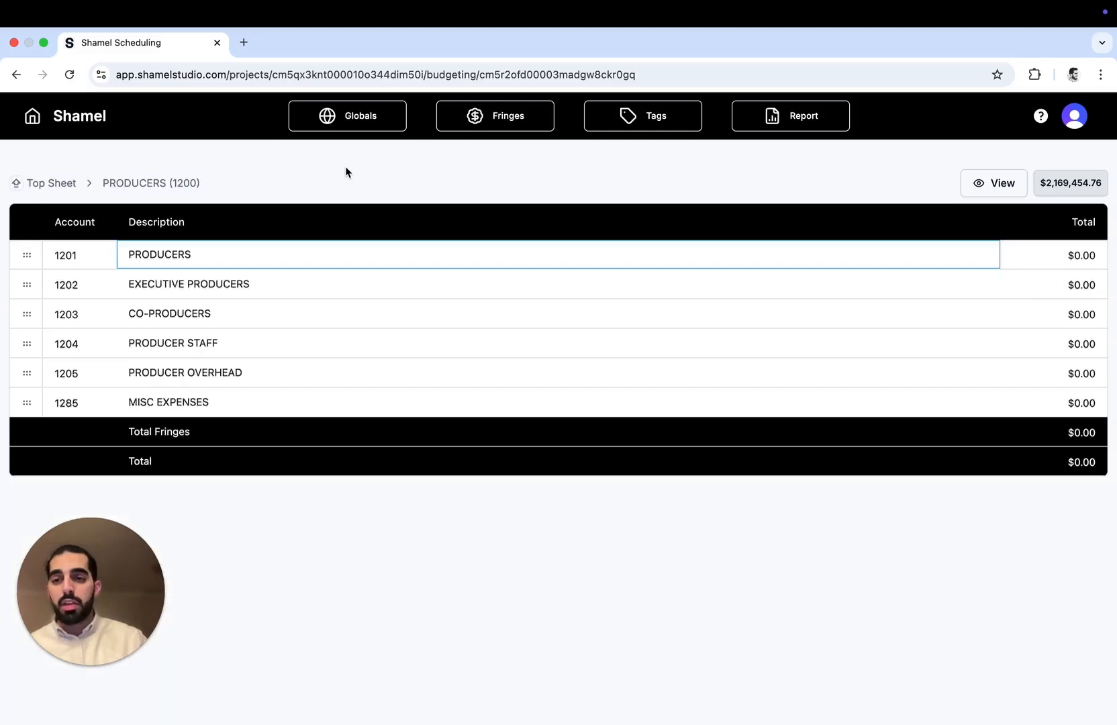
key(Escape)
key(Return)
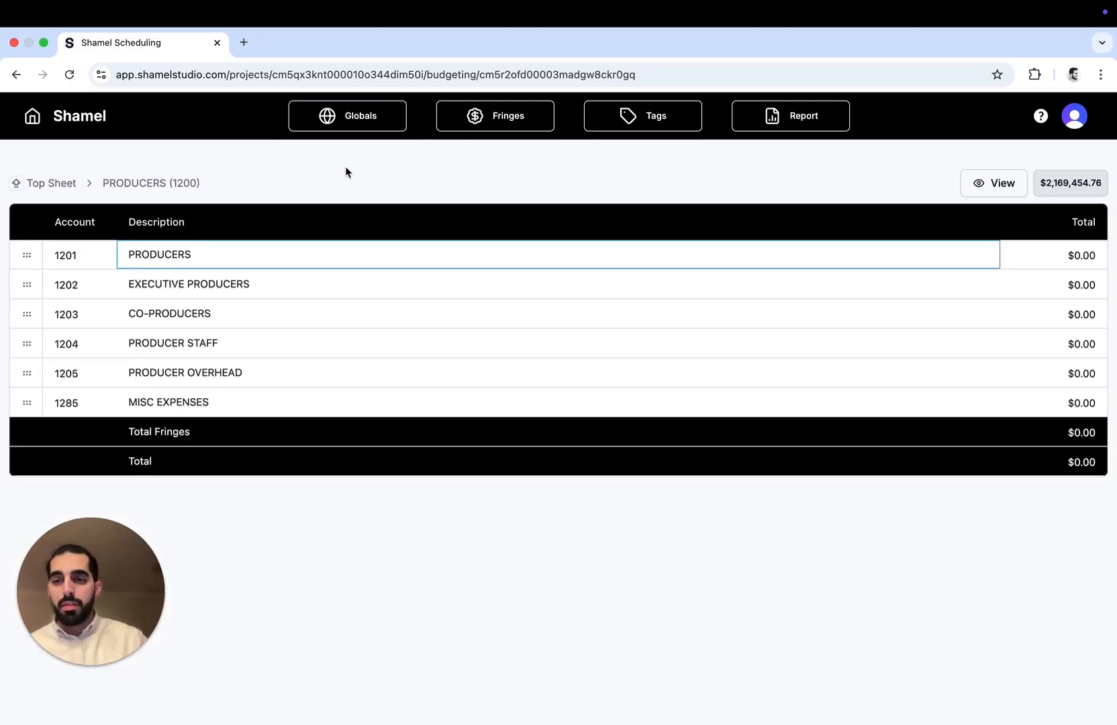
key(Return)
key(Escape)
key(Escape)
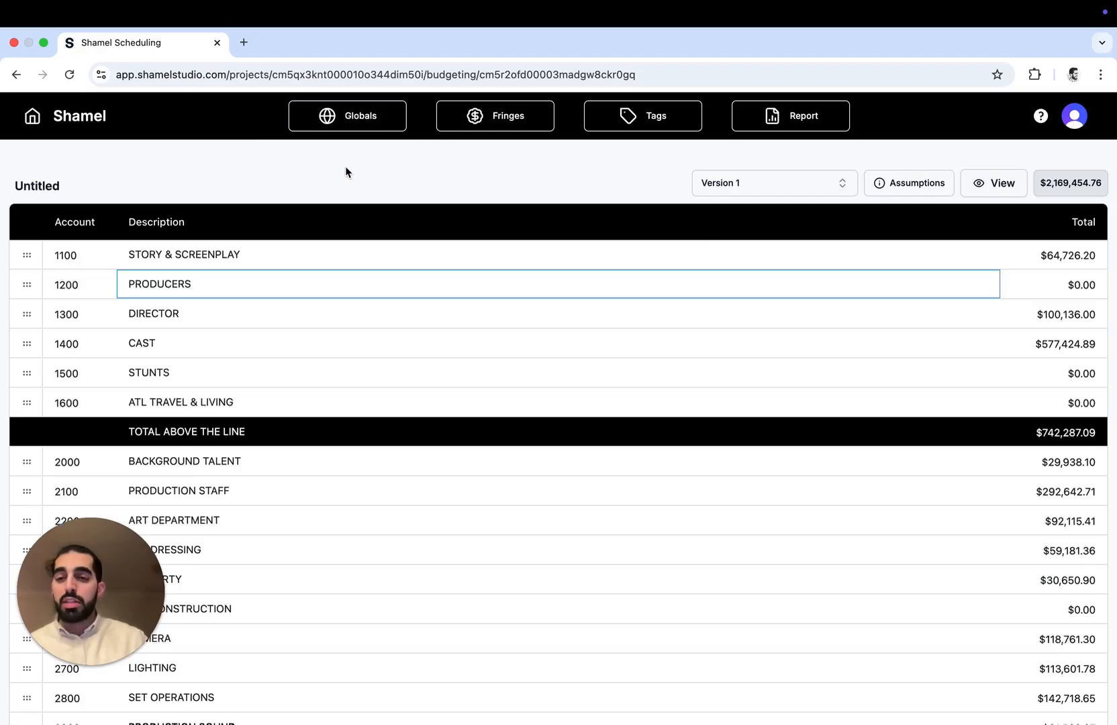
Step: Open the Producers account and step between neighbouring accounts through Director to Cast (1400)
key(Return)
key(super+Right)
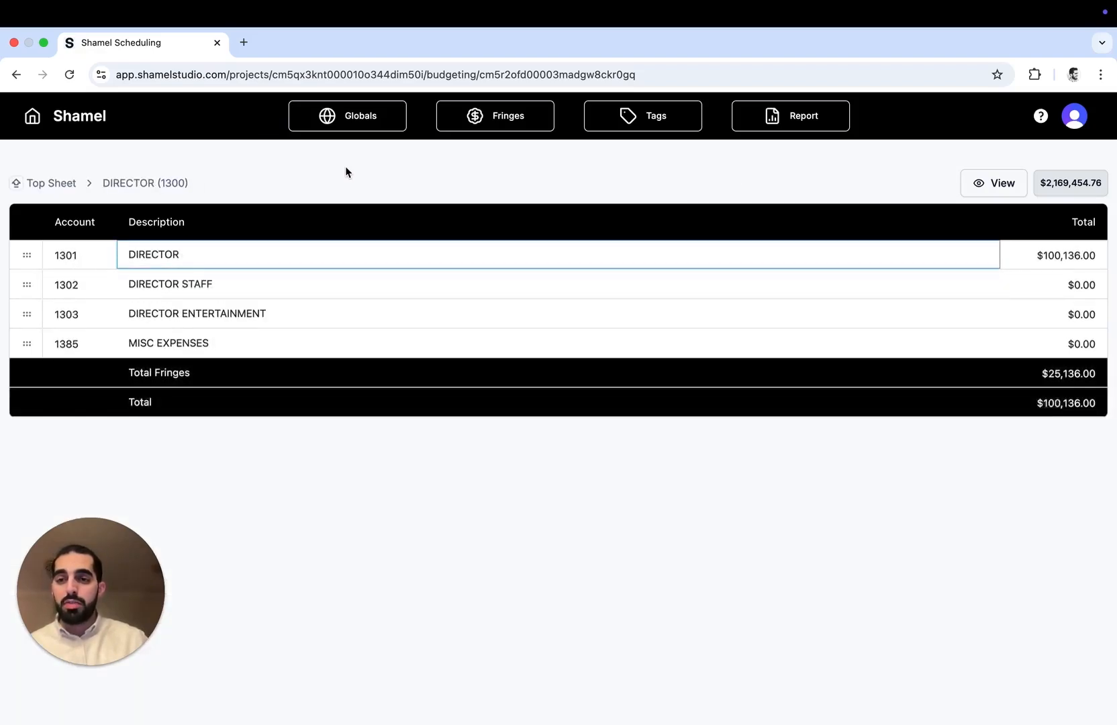
key(super+Left)
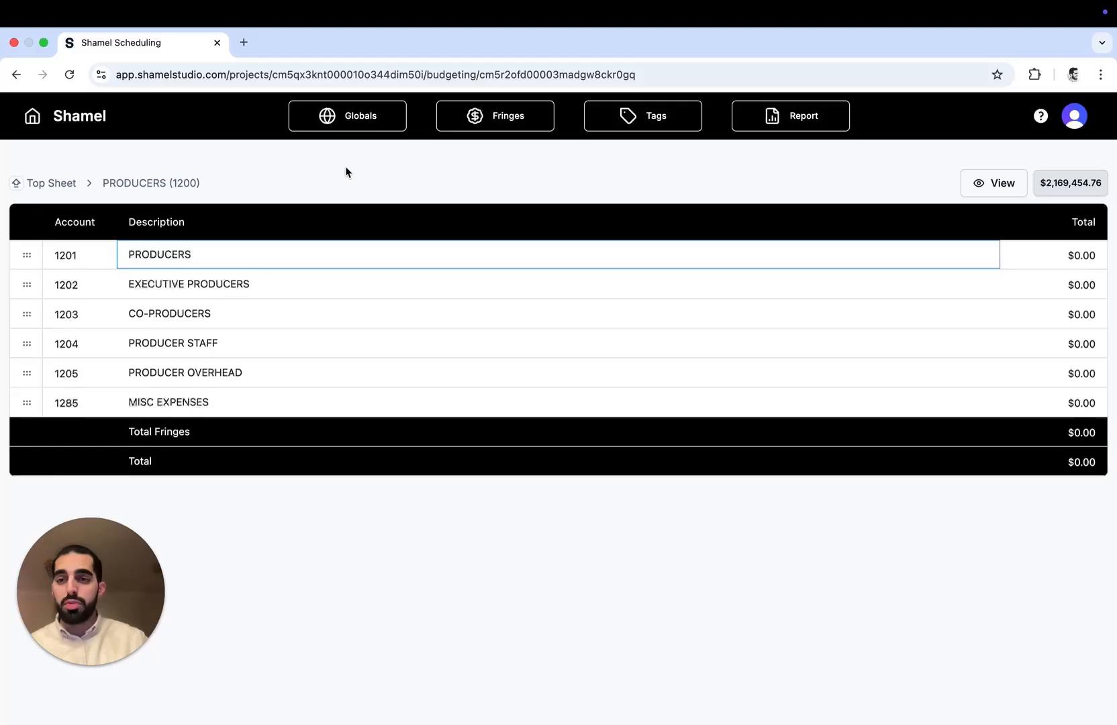
key(super+Right)
key(super+Right)
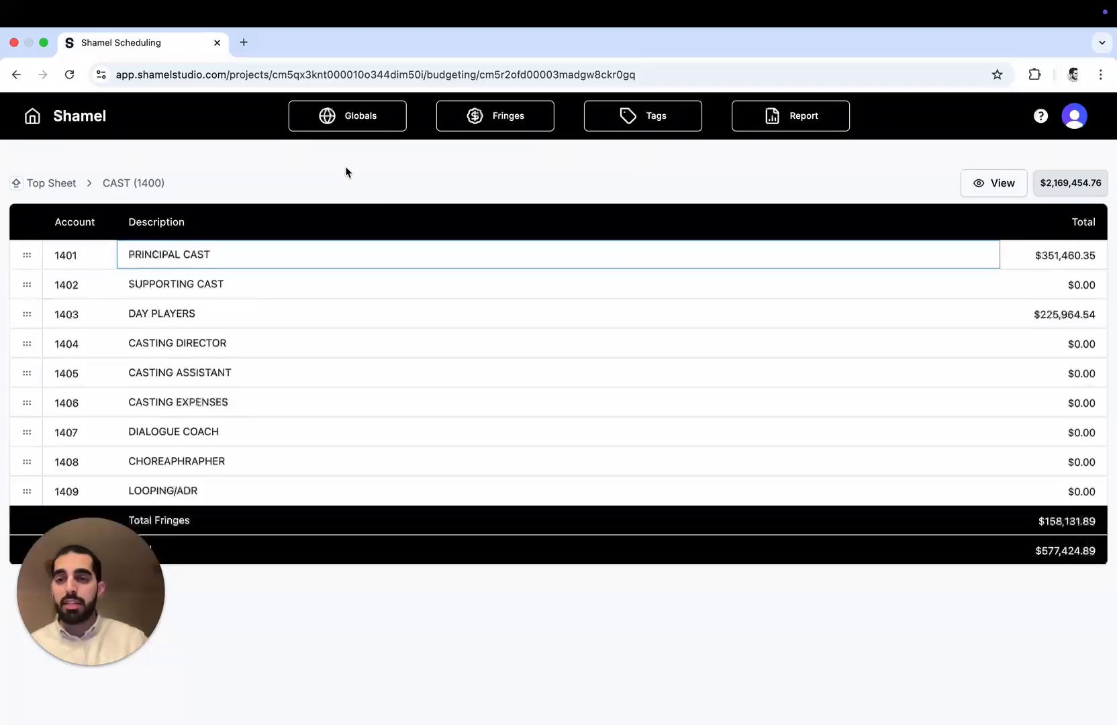
Step: View the Day Players (1403) line items within the Cast account, and return to the Top Sheet
key(Return)
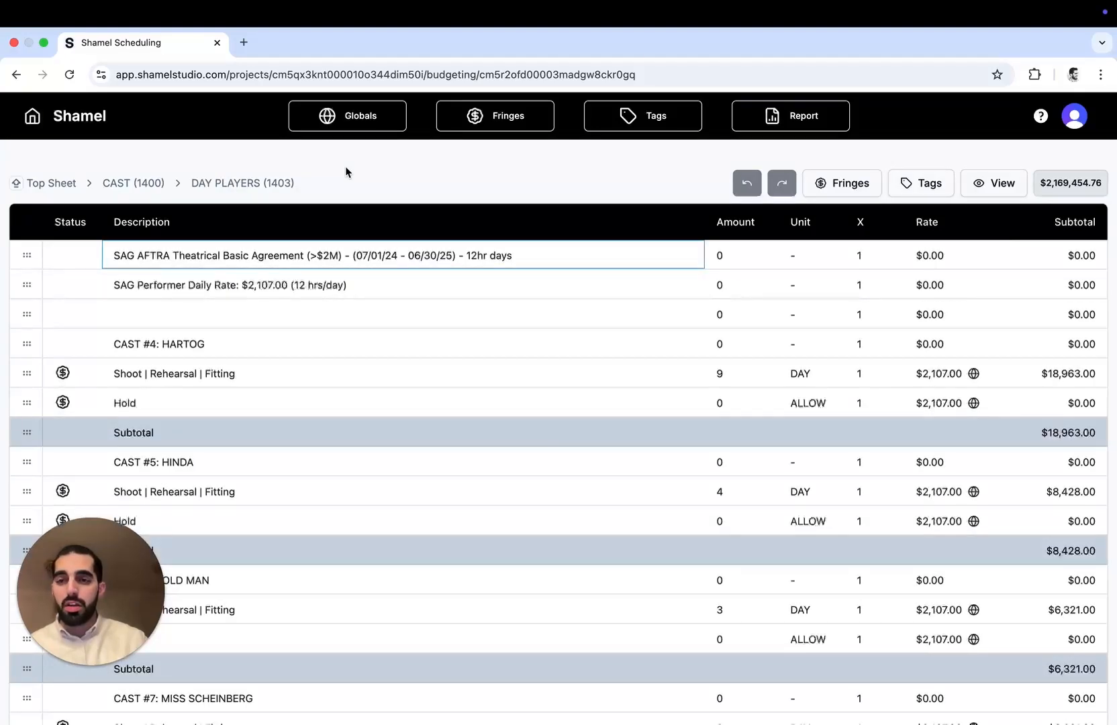
key(Escape)
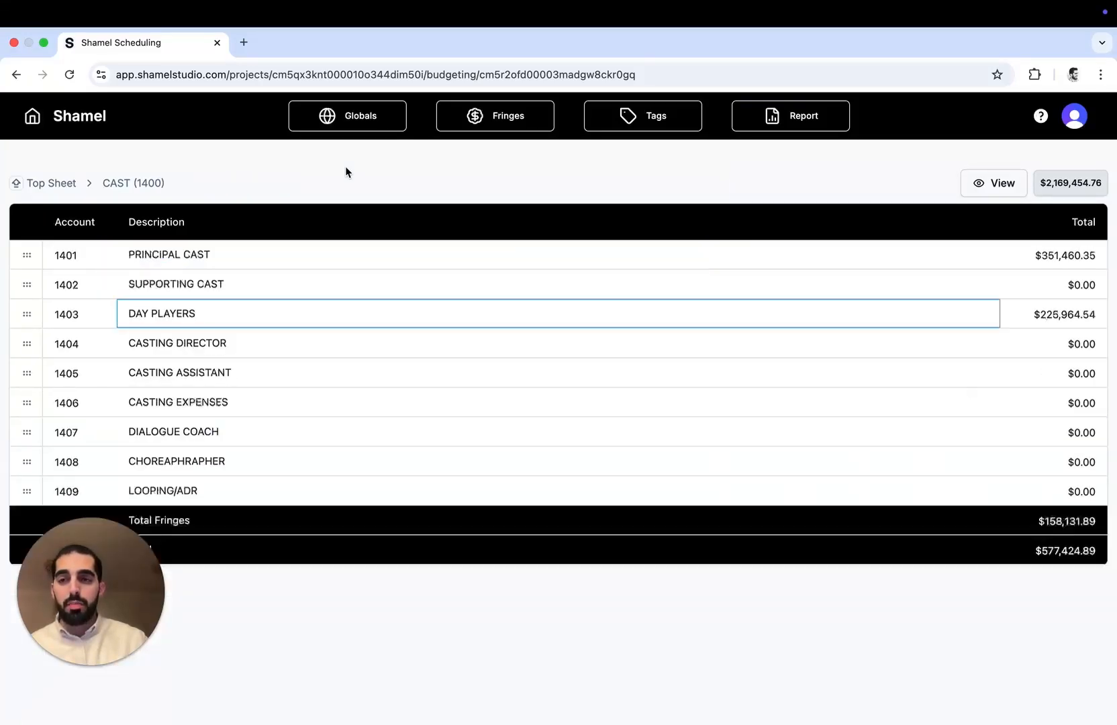
key(Escape)
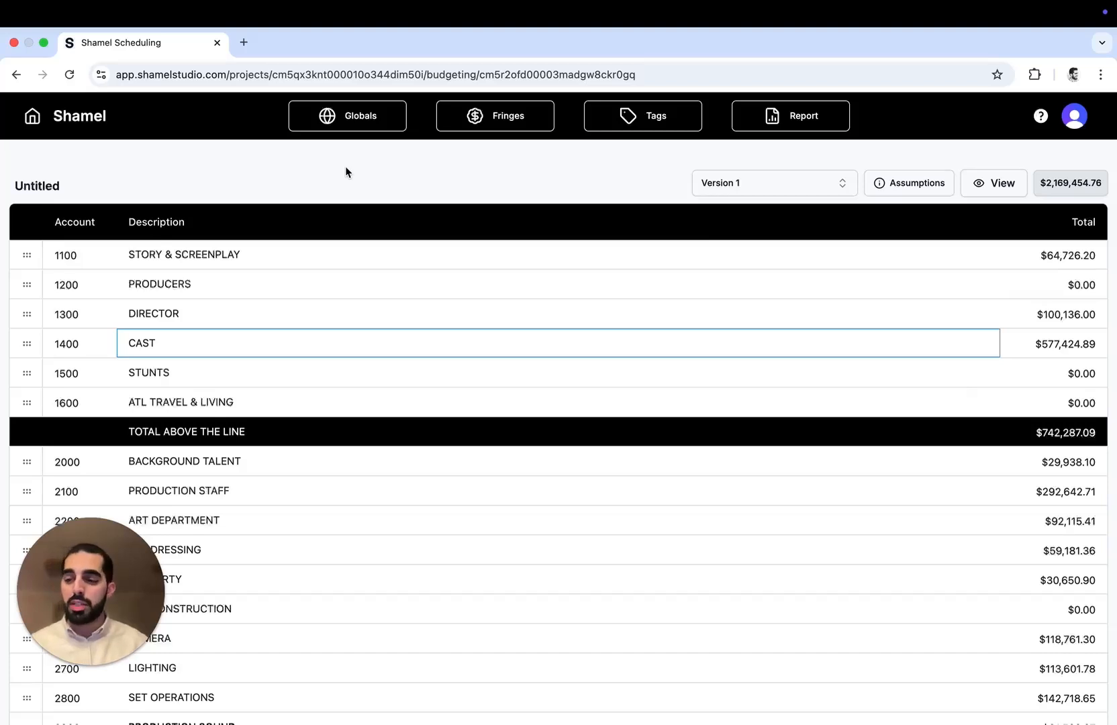
click(422, 178)
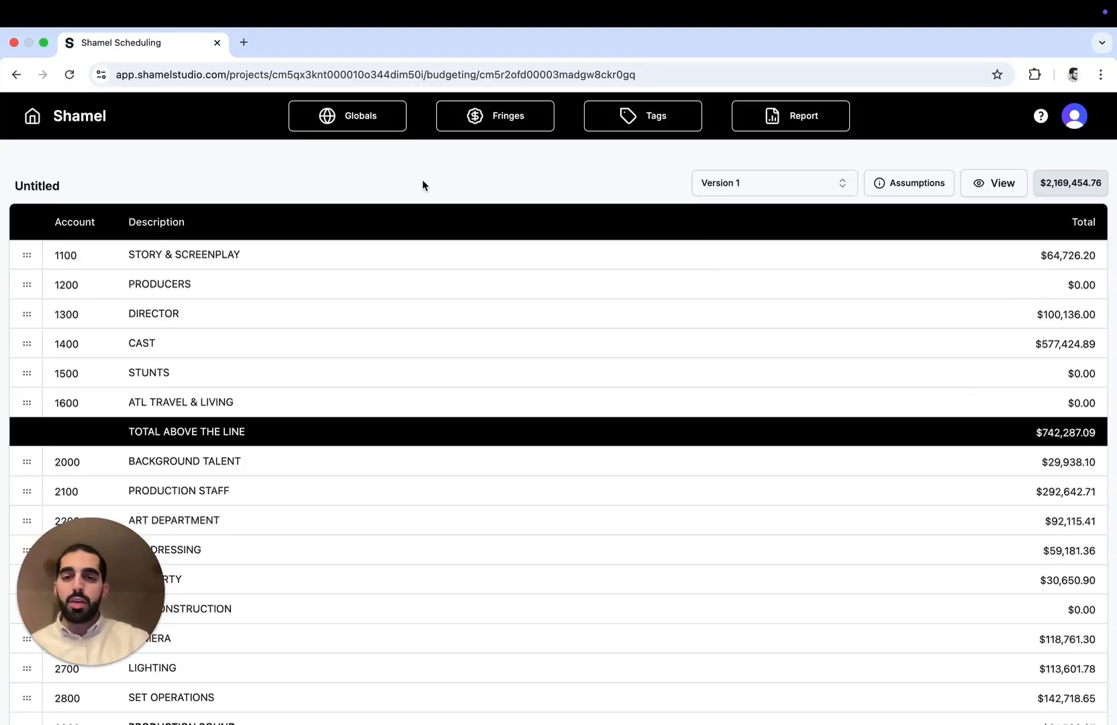
Step: View the row options for the Story & Screenplay account on the Top Sheet, and select its whole row
right_click(412, 257)
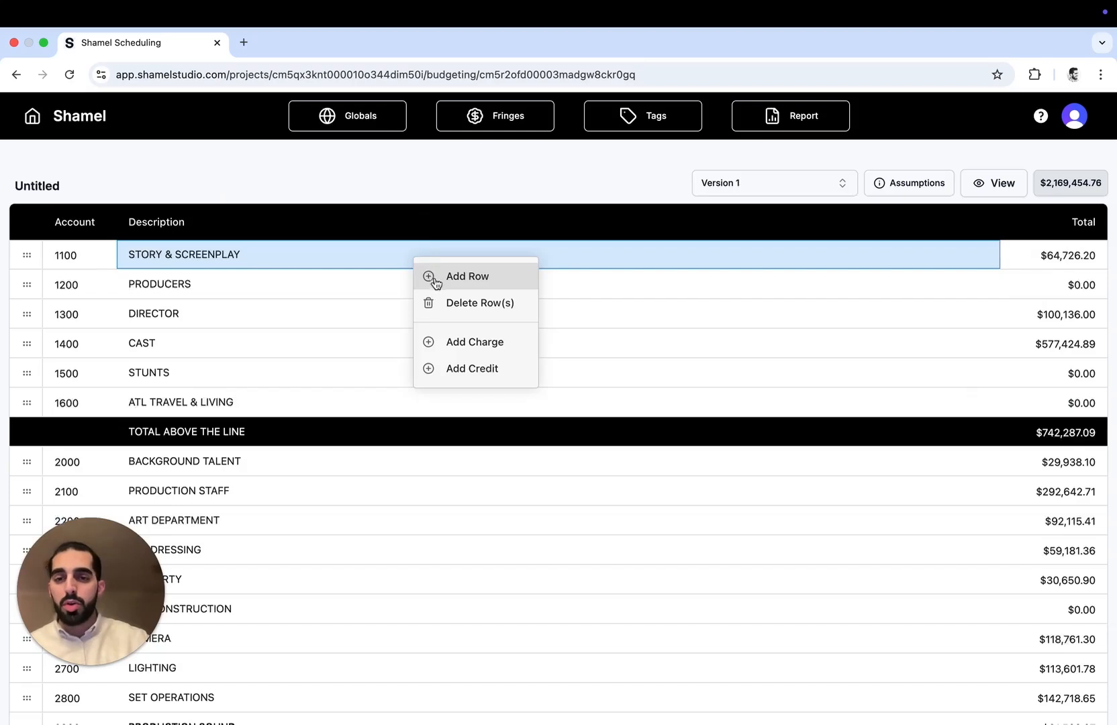
click(359, 294)
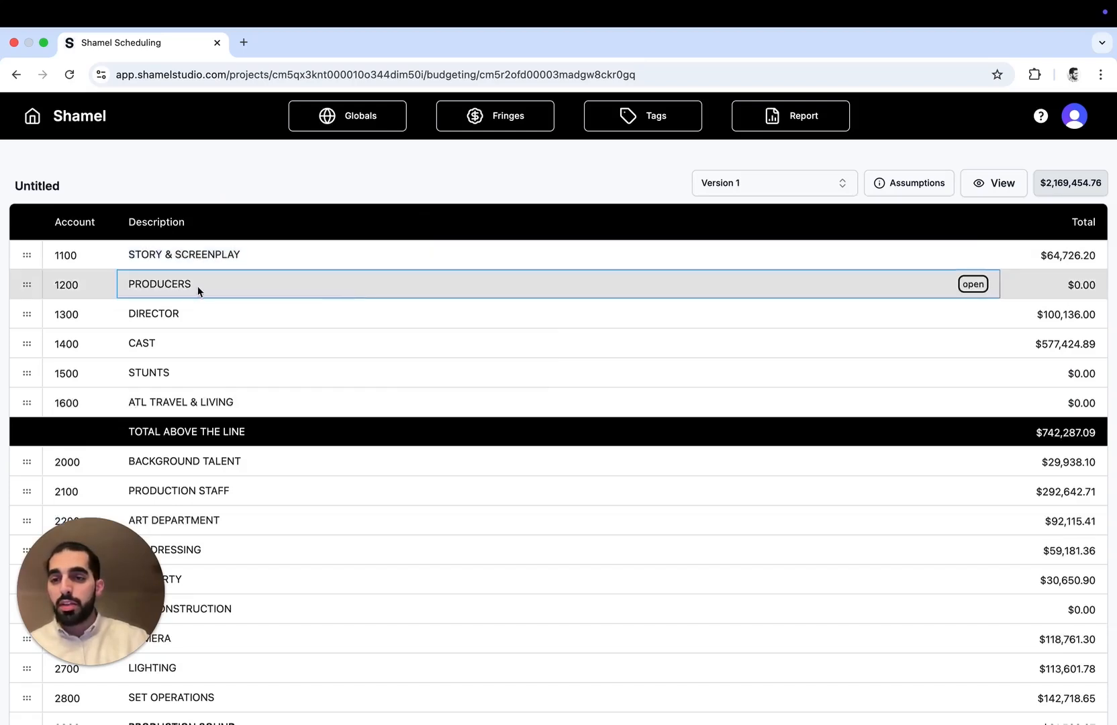
mouse_move(25, 256)
mouse_down()
mouse_move(27, 306)
mouse_move(26, 255)
mouse_up()
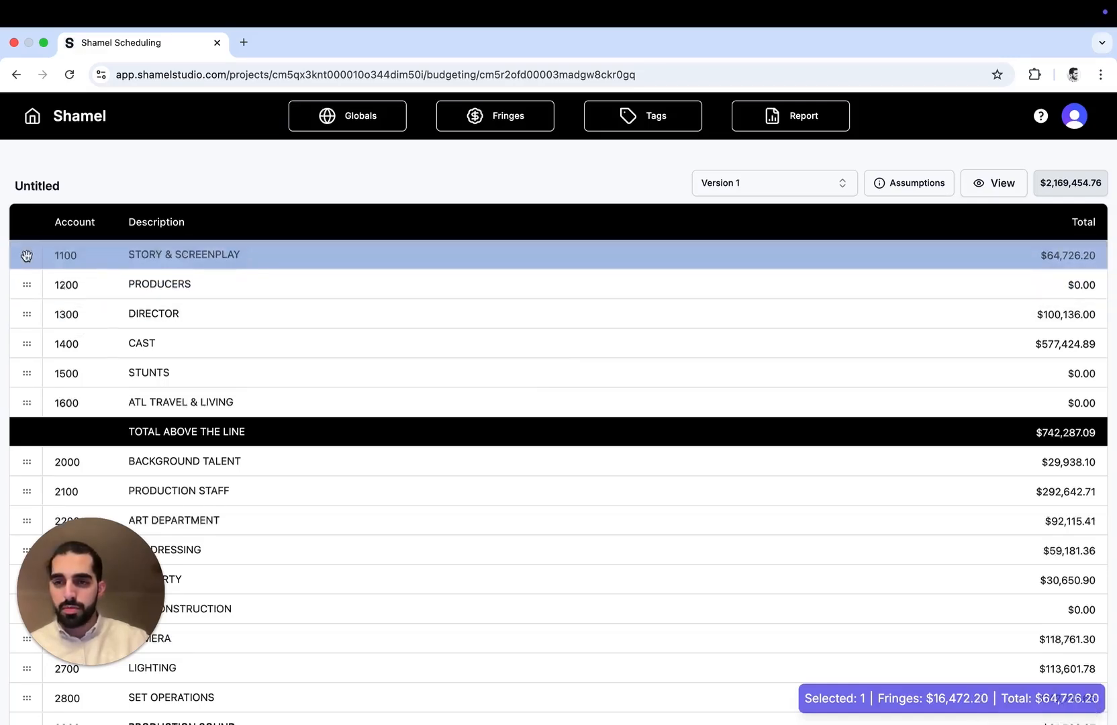
Step: Show the Actual/Variance columns on the Top Sheet
click(989, 182)
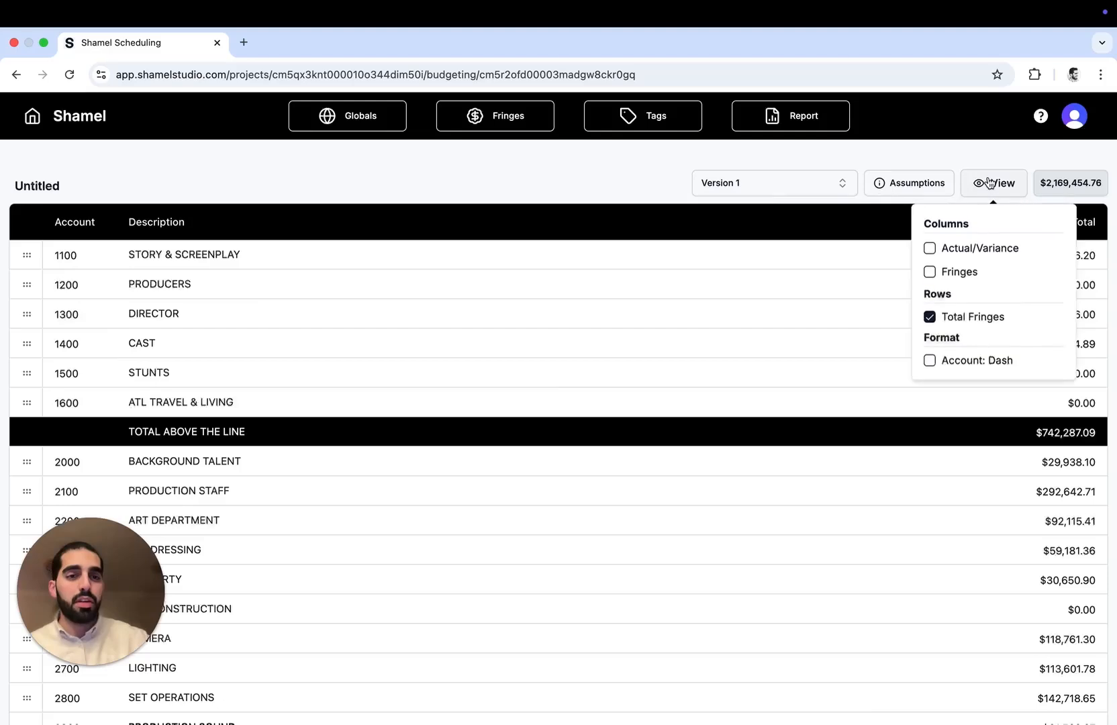
click(930, 249)
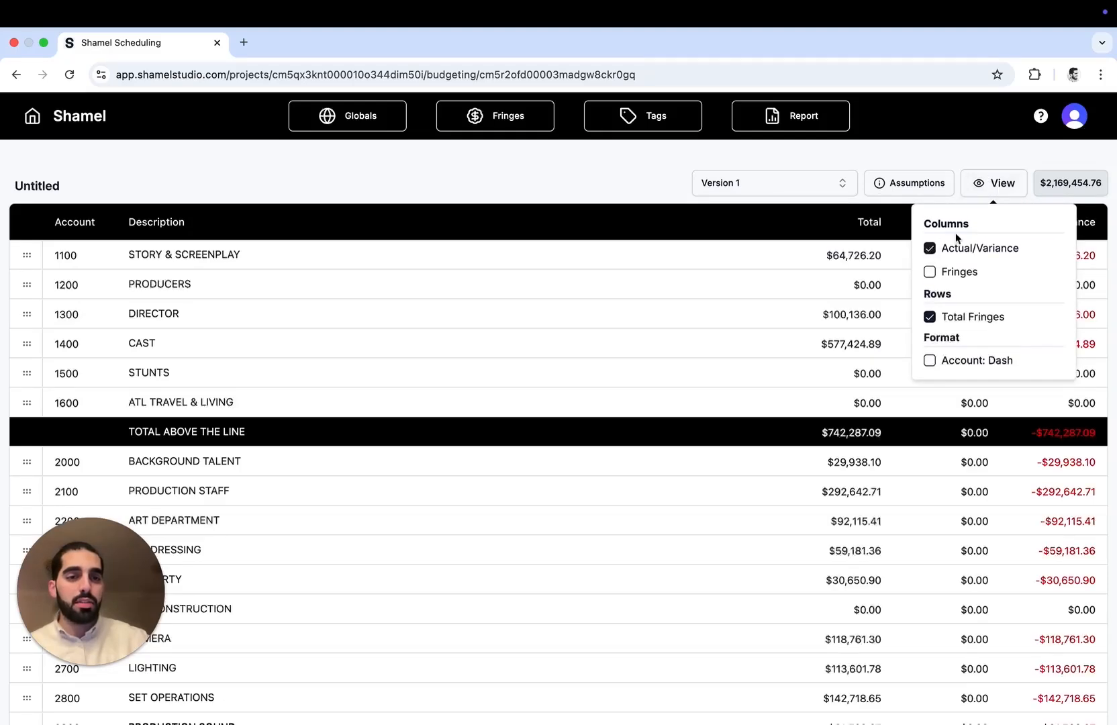
click(993, 186)
click(993, 185)
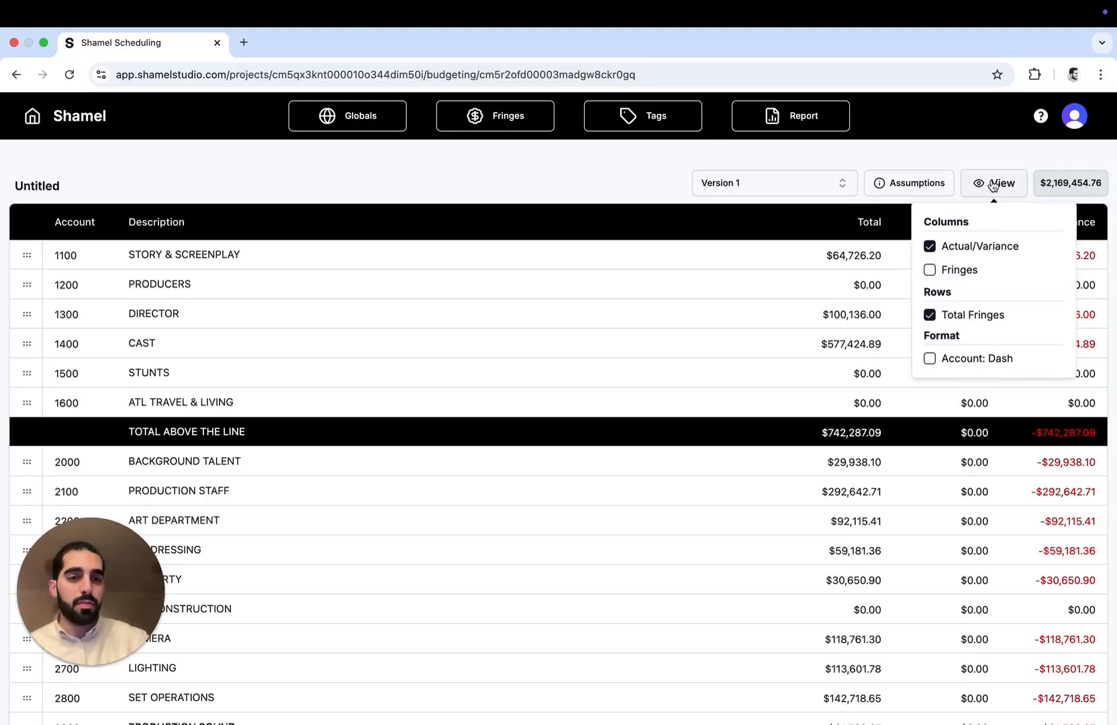
Step: Show the Fringes column in place of the Actual/Variance columns, and review the fringe amounts per account
click(930, 272)
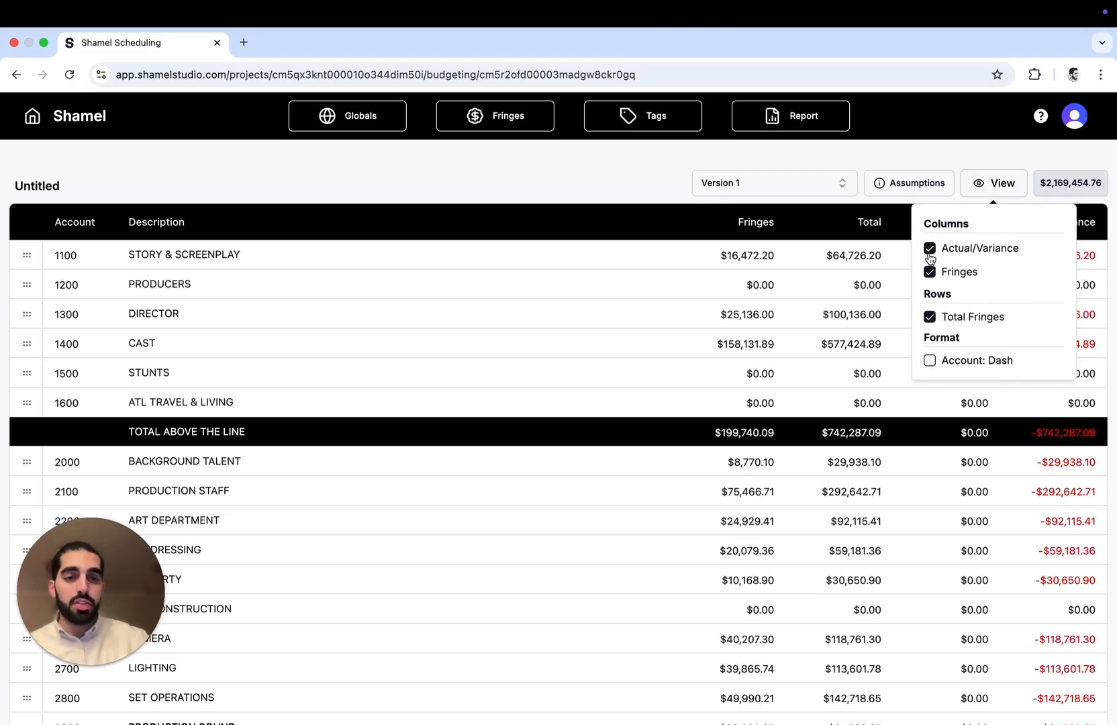
click(929, 250)
click(988, 188)
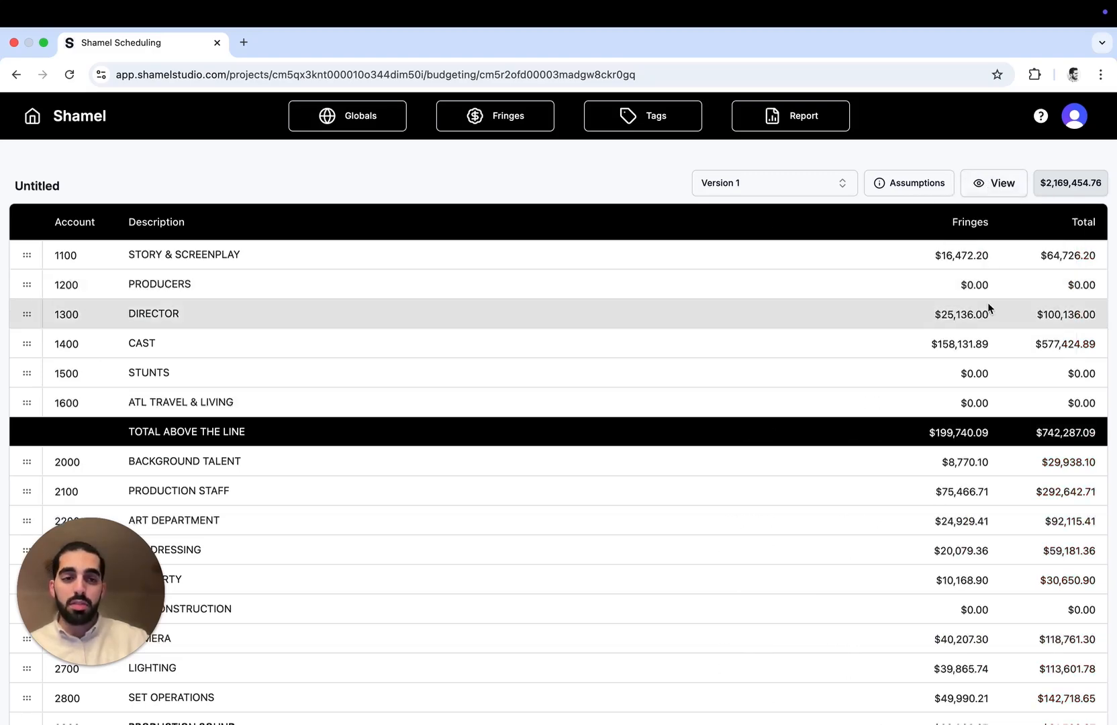
scroll(988, 306, down, 5)
scroll(988, 307, down, 6)
scroll(987, 302, up, 12)
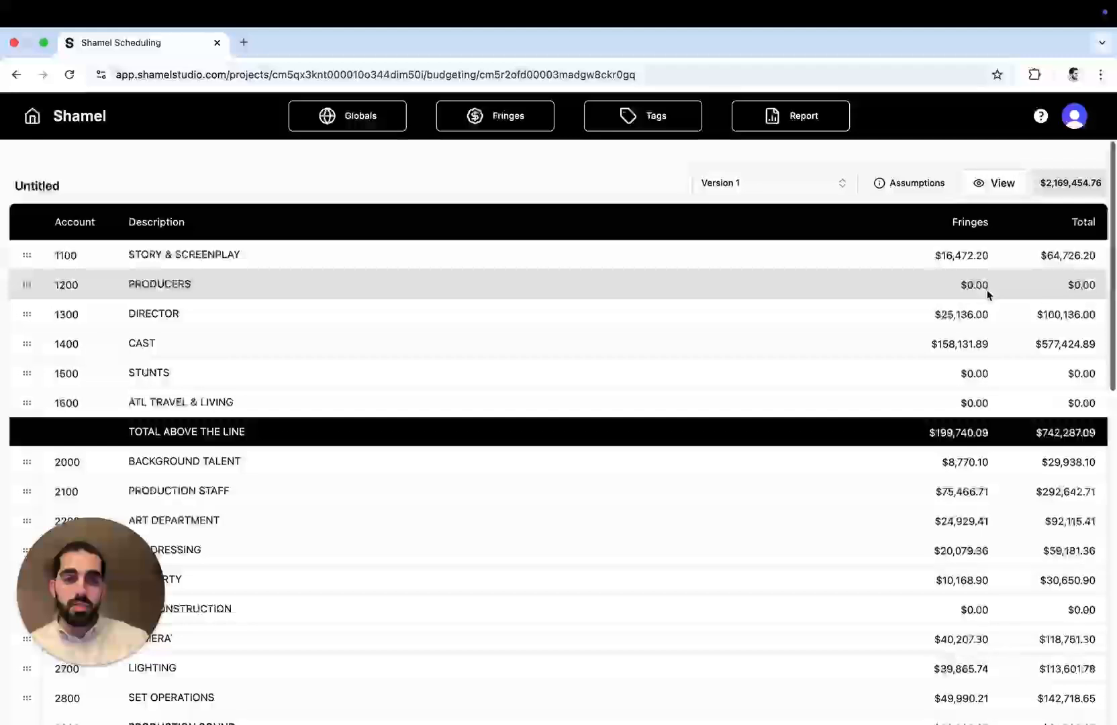
Step: Hide the Fringes column and the Total Fringes row in the budget view
click(987, 188)
click(930, 272)
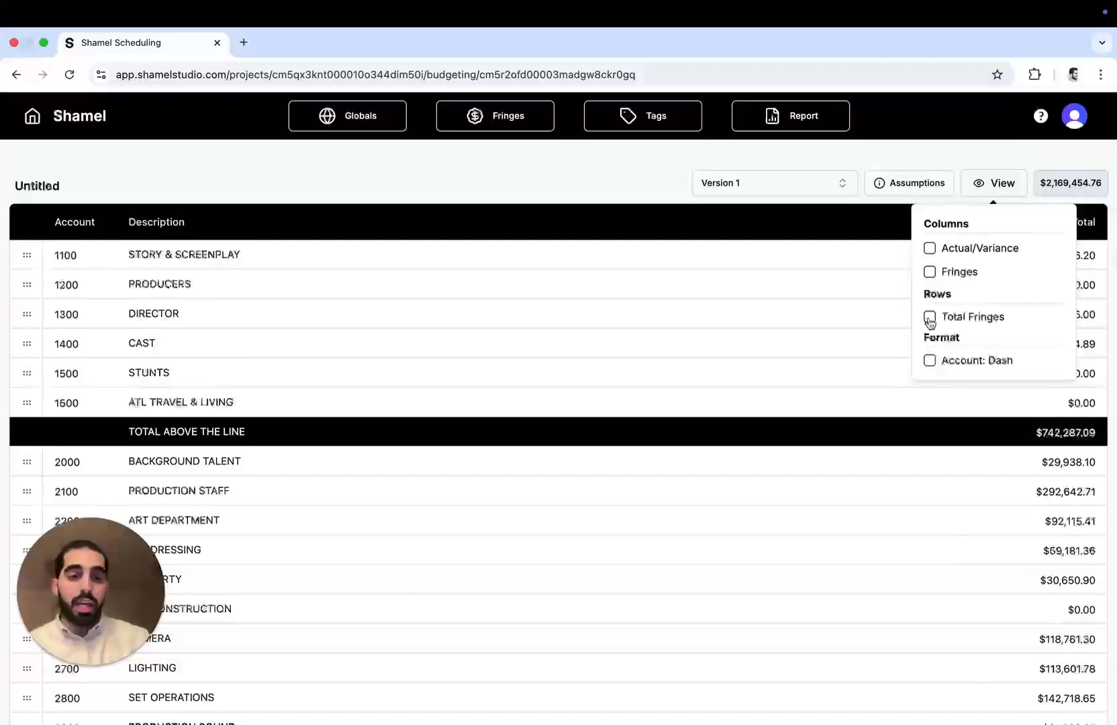
Step: Try the dashed account number format on the Top Sheet, and switch it off again
click(928, 360)
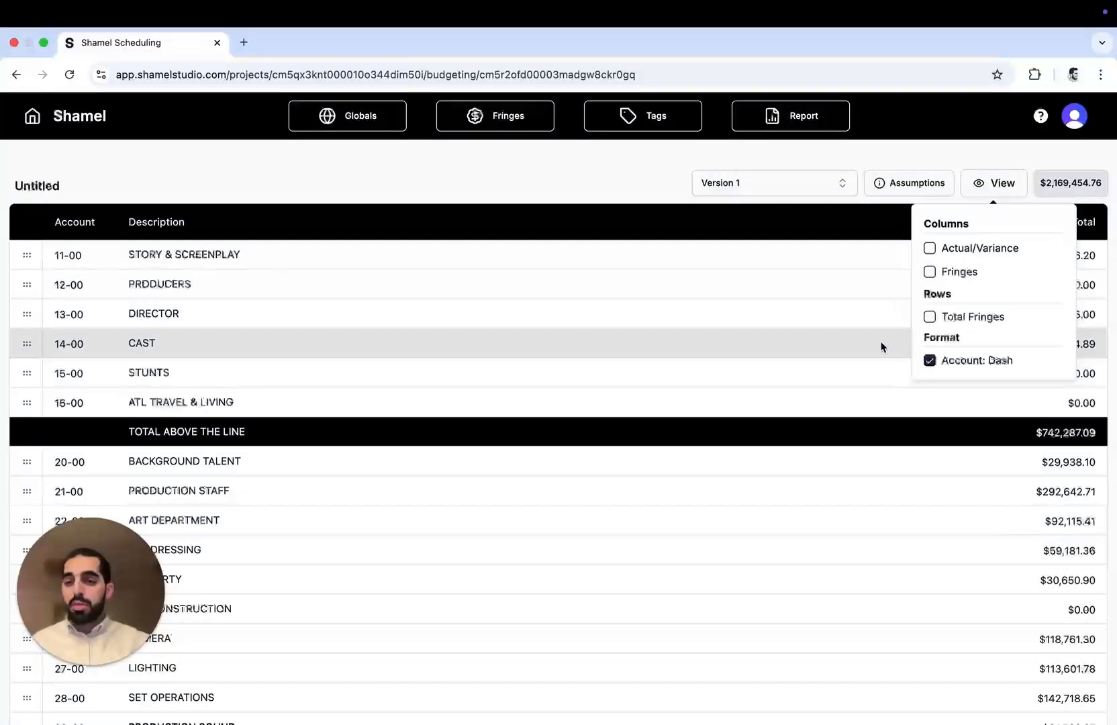
click(929, 362)
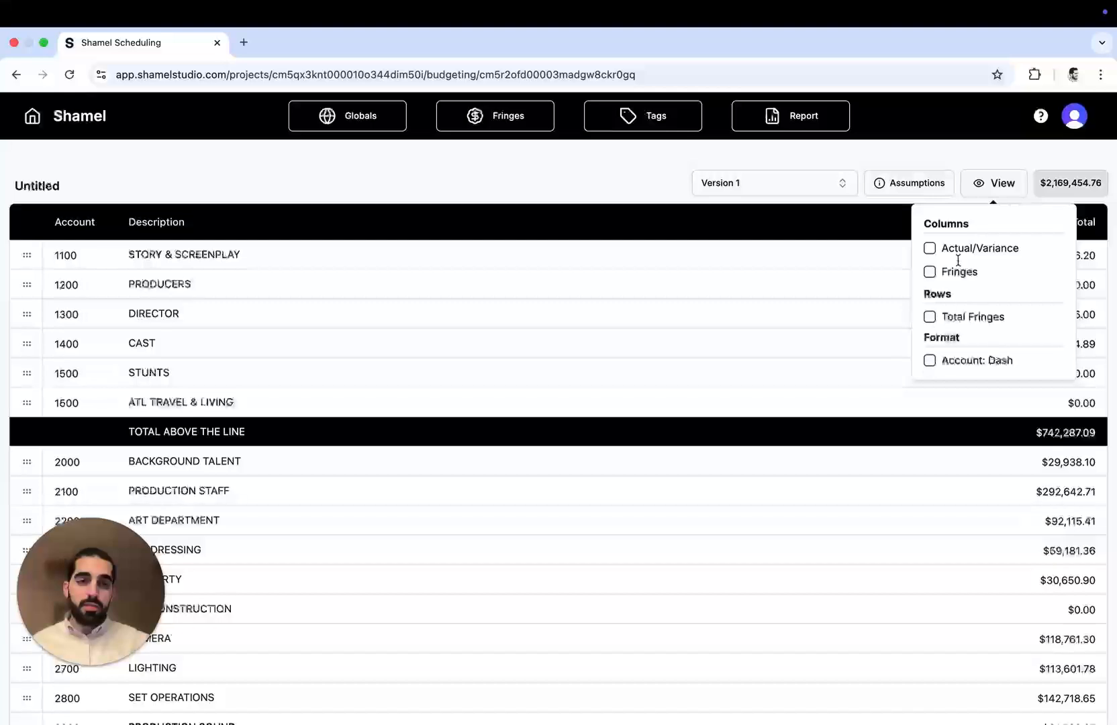
click(978, 190)
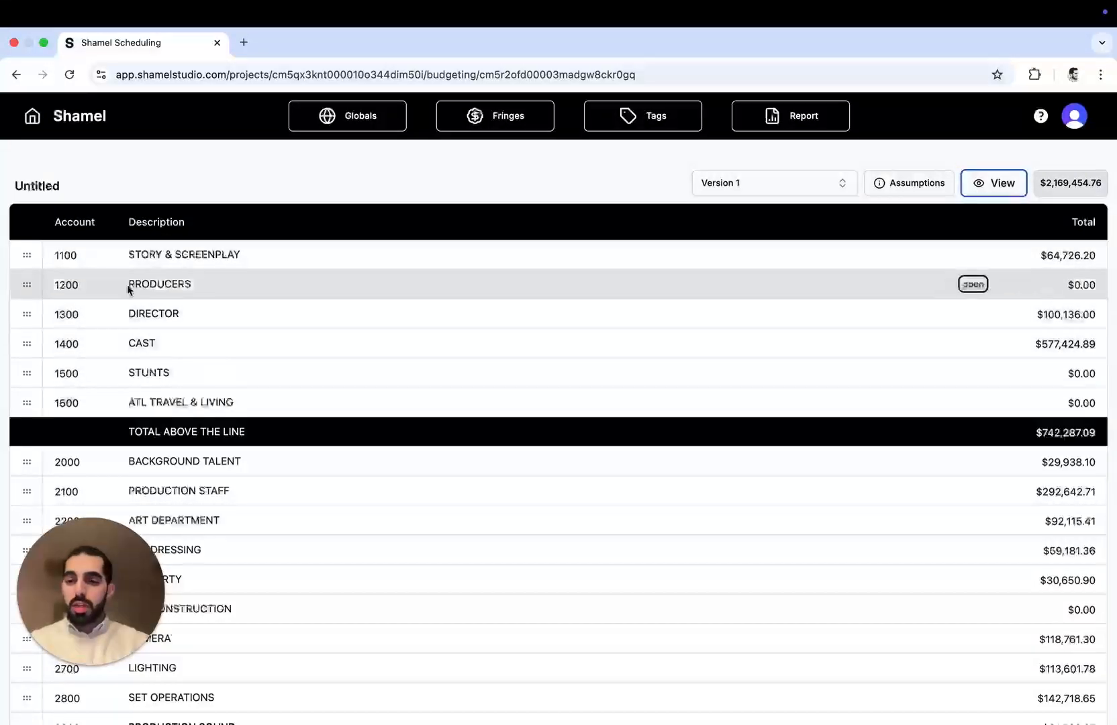
Step: View the row options for the Right Fees line in Story Rights (1101), and return to the Top Sheet
double_click(23, 256)
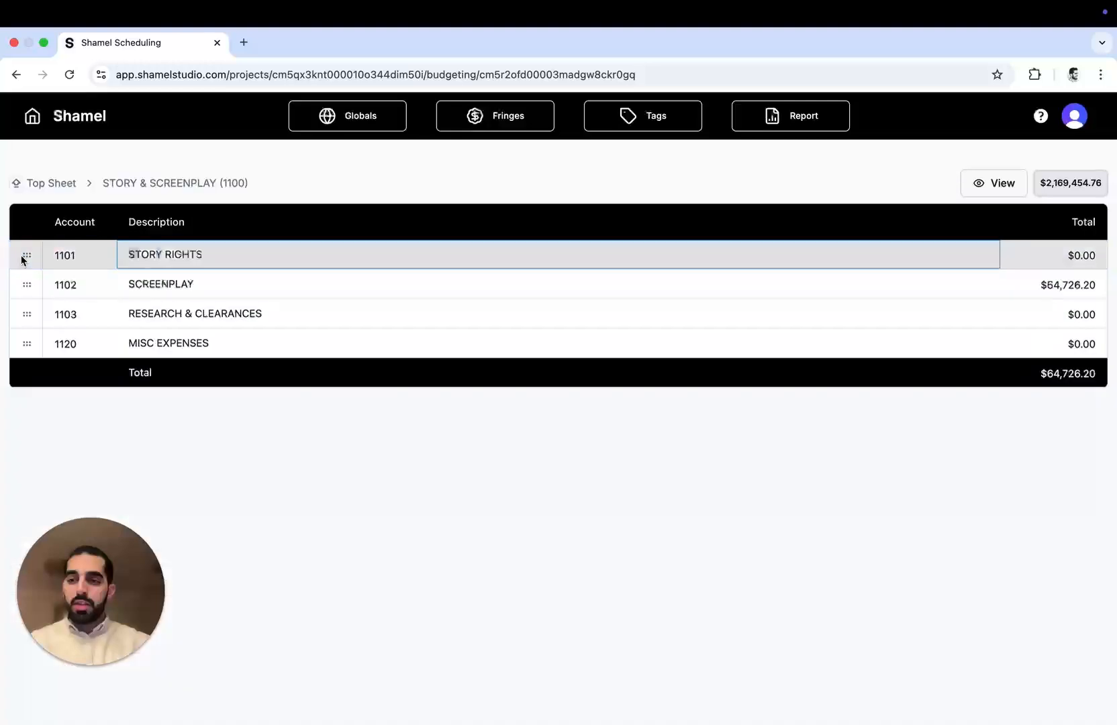
double_click(23, 255)
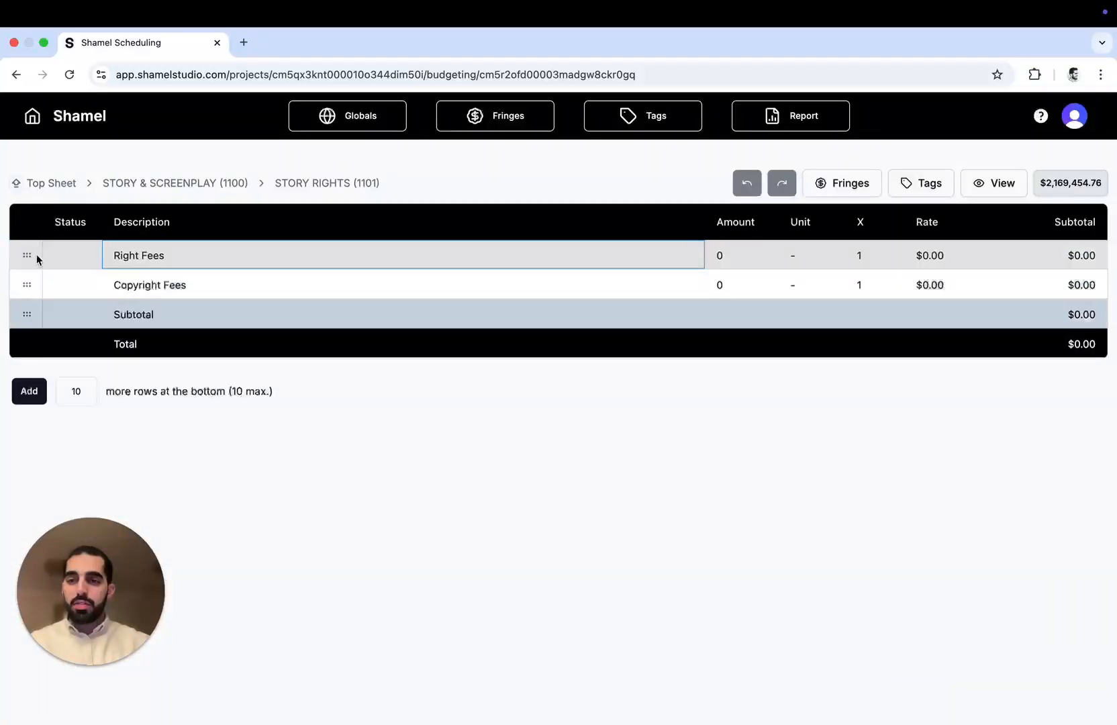
right_click(25, 253)
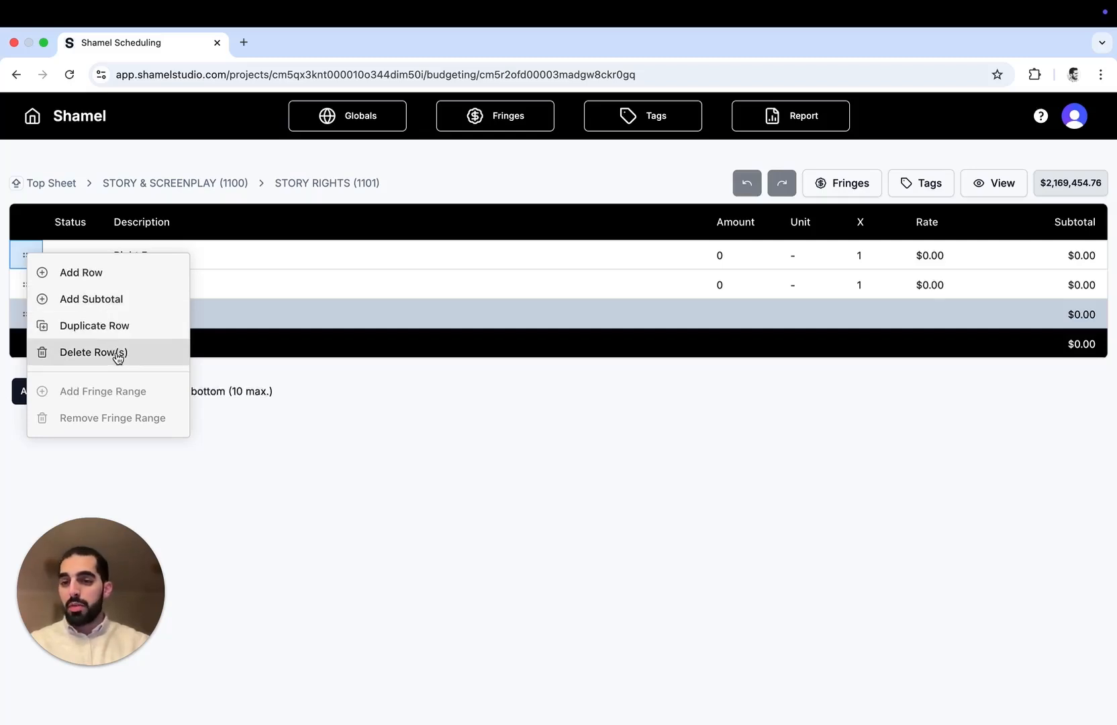
click(300, 260)
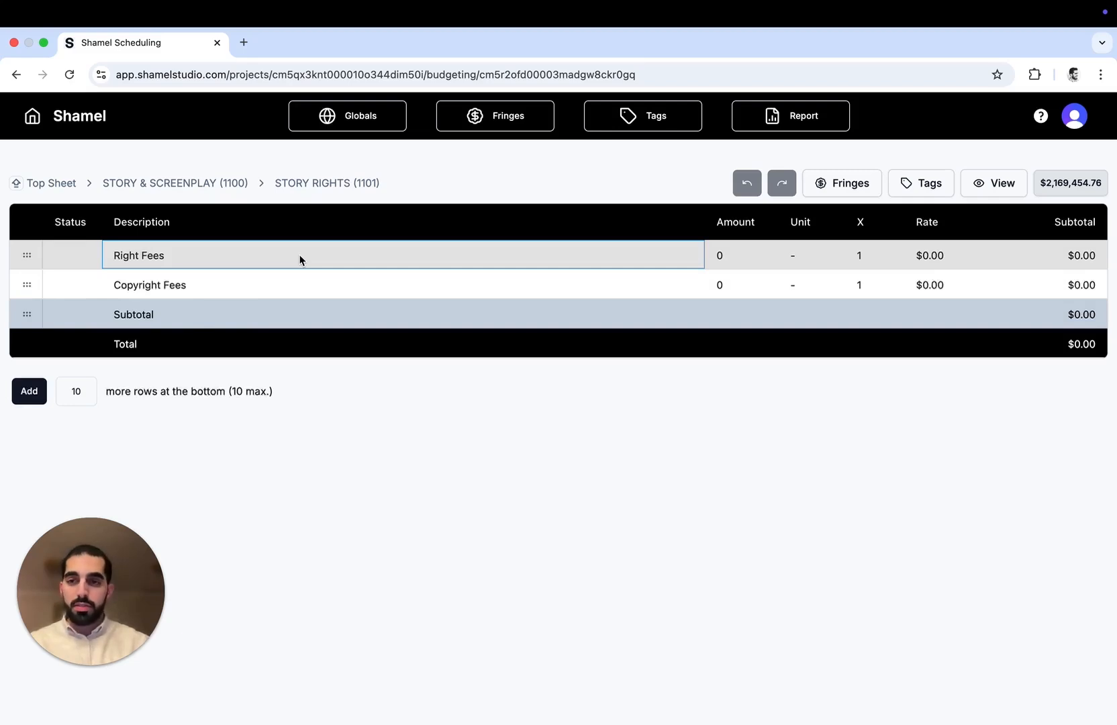
click(59, 183)
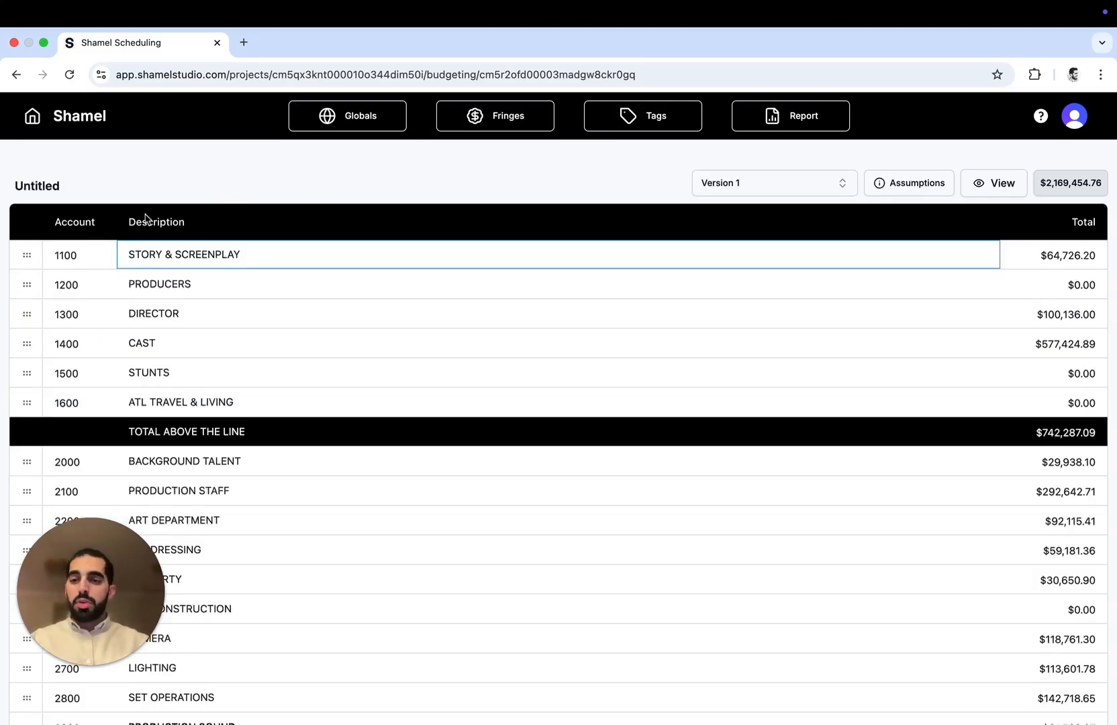
Step: Open Principal Cast (1401) within the Cast account and review its line items, amounts and rates
double_click(26, 345)
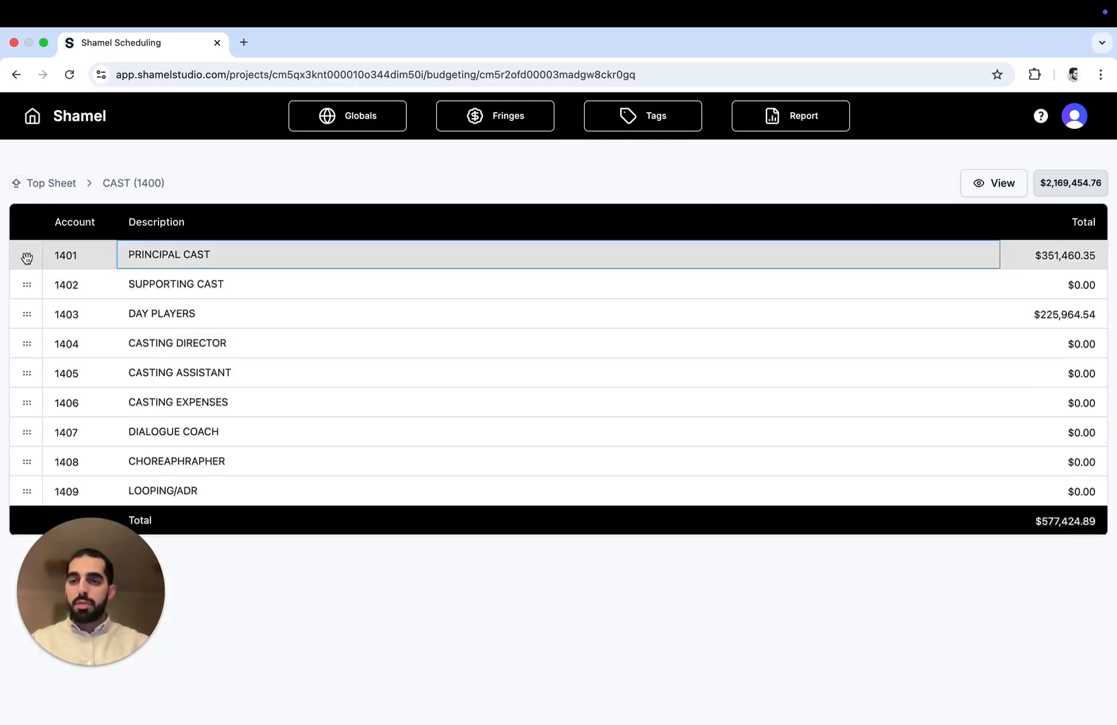
click(27, 256)
double_click(26, 255)
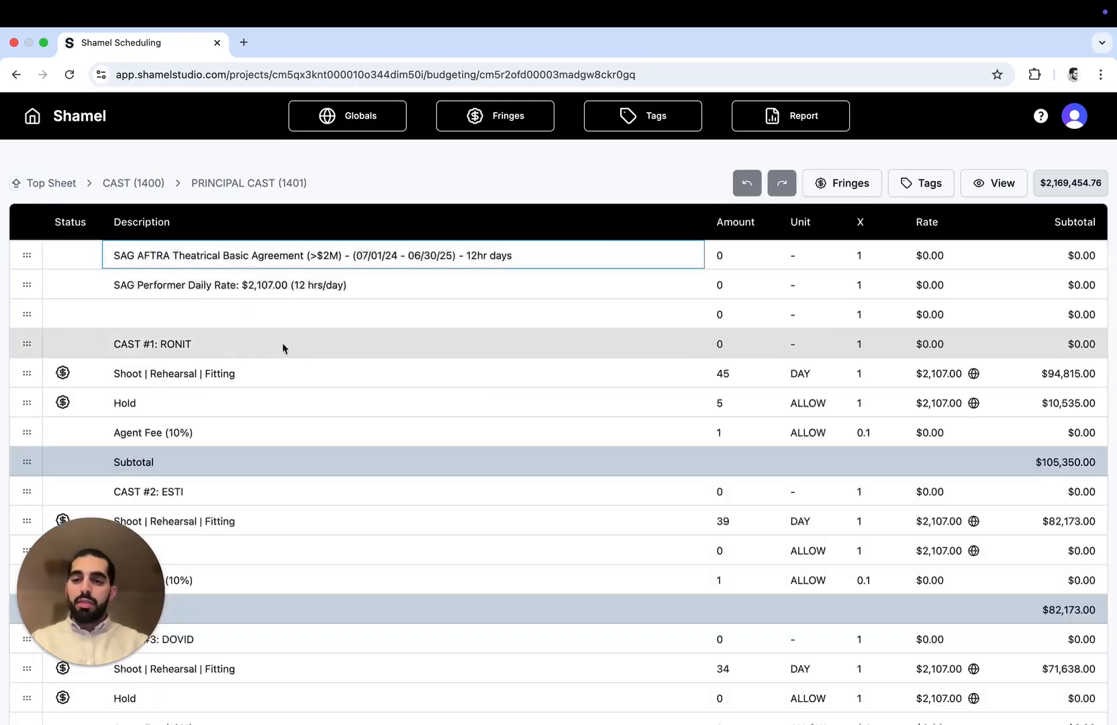
scroll(300, 353, down, 3)
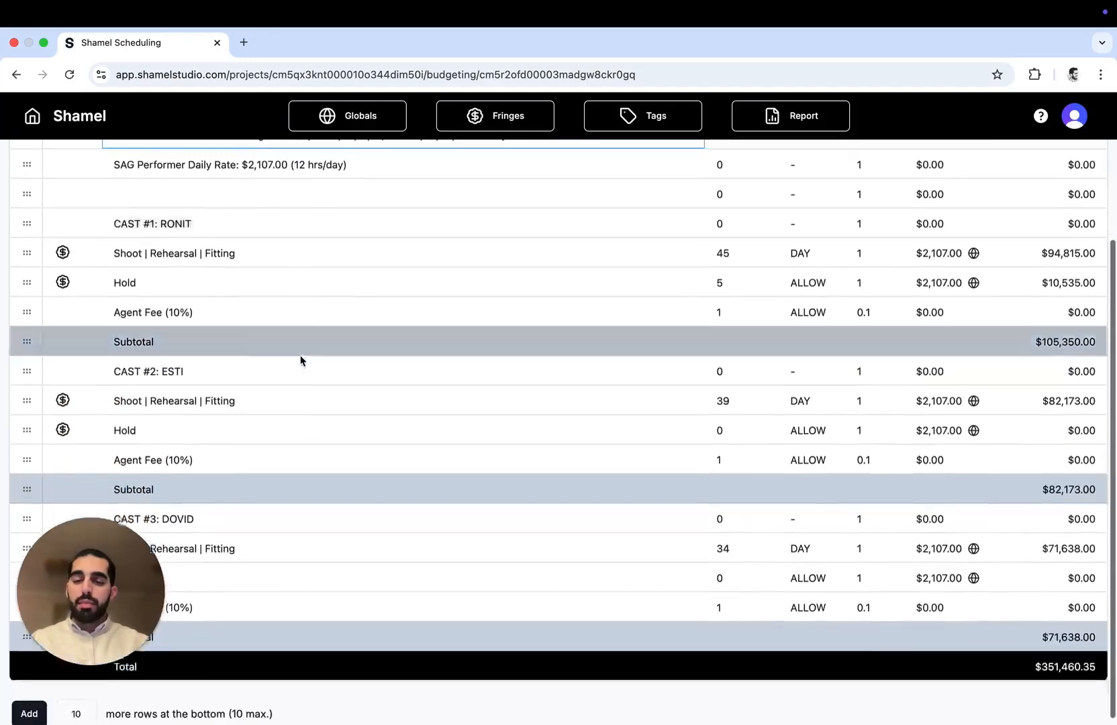
scroll(300, 355, up, 3)
scroll(300, 360, down, 3)
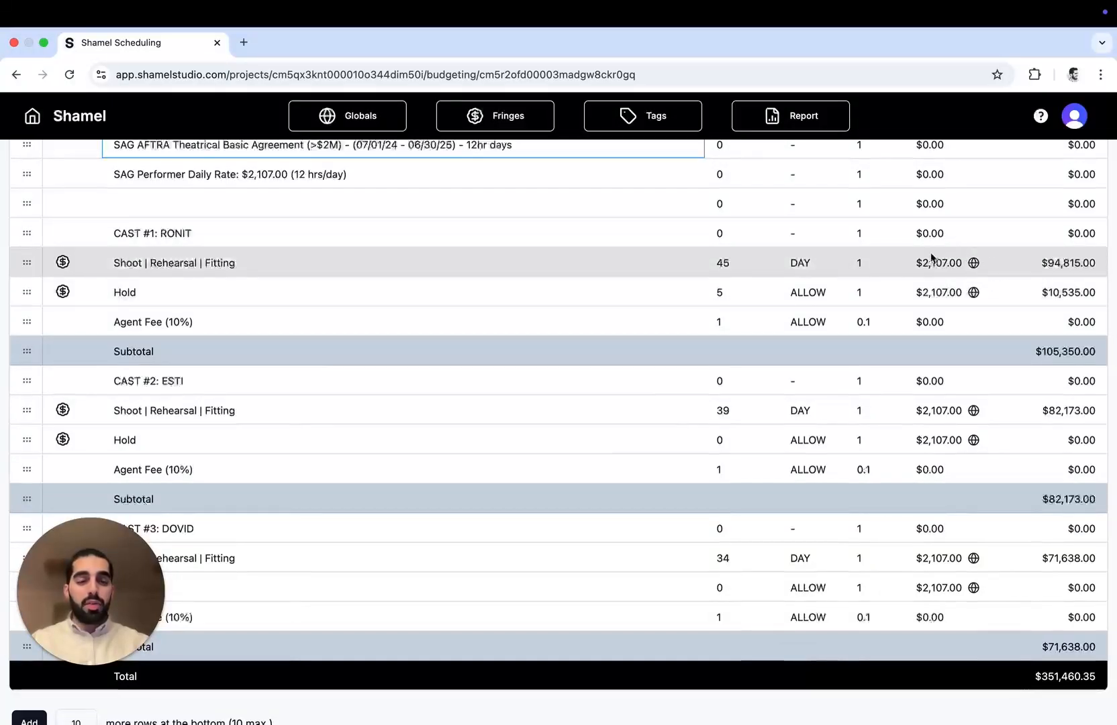
Step: View the fringe breakdown of Cast #1's Shoot | Rehearsal | Fitting line, and return to the Cast account
click(62, 261)
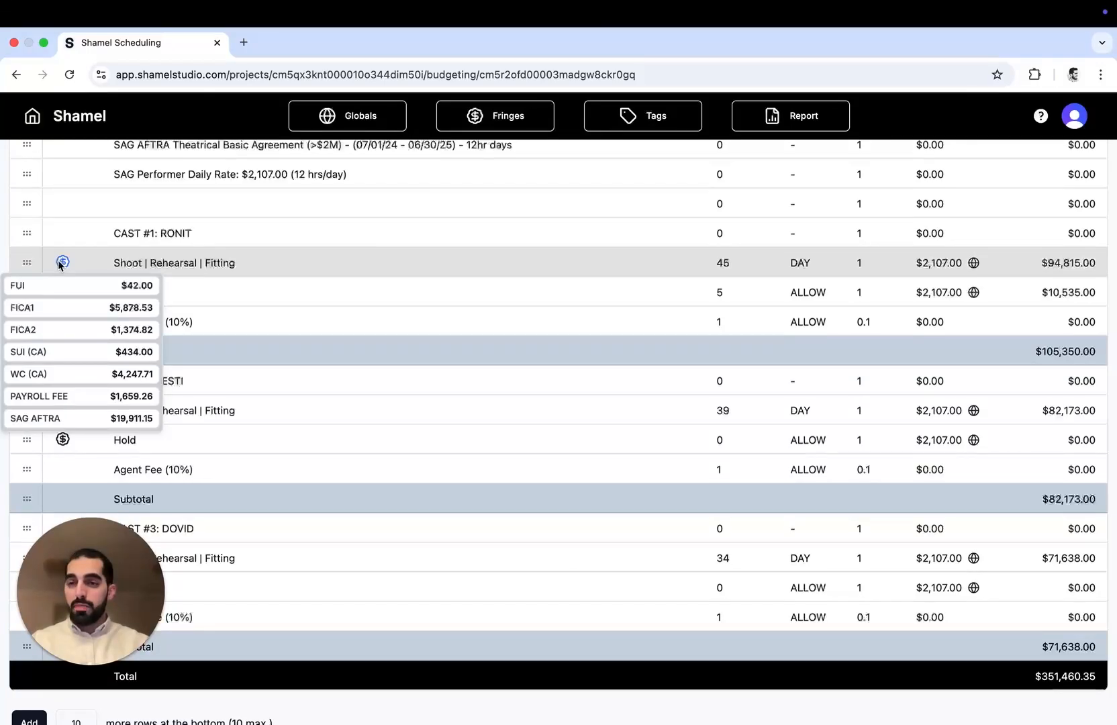
click(387, 269)
scroll(387, 269, up, 3)
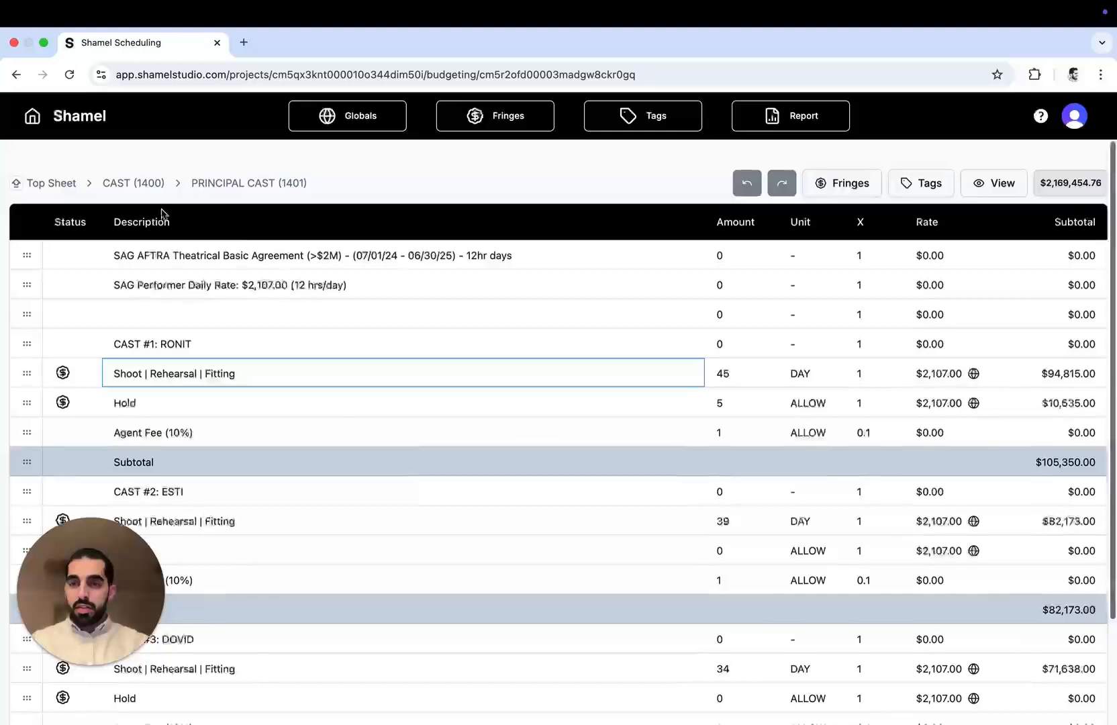
click(146, 185)
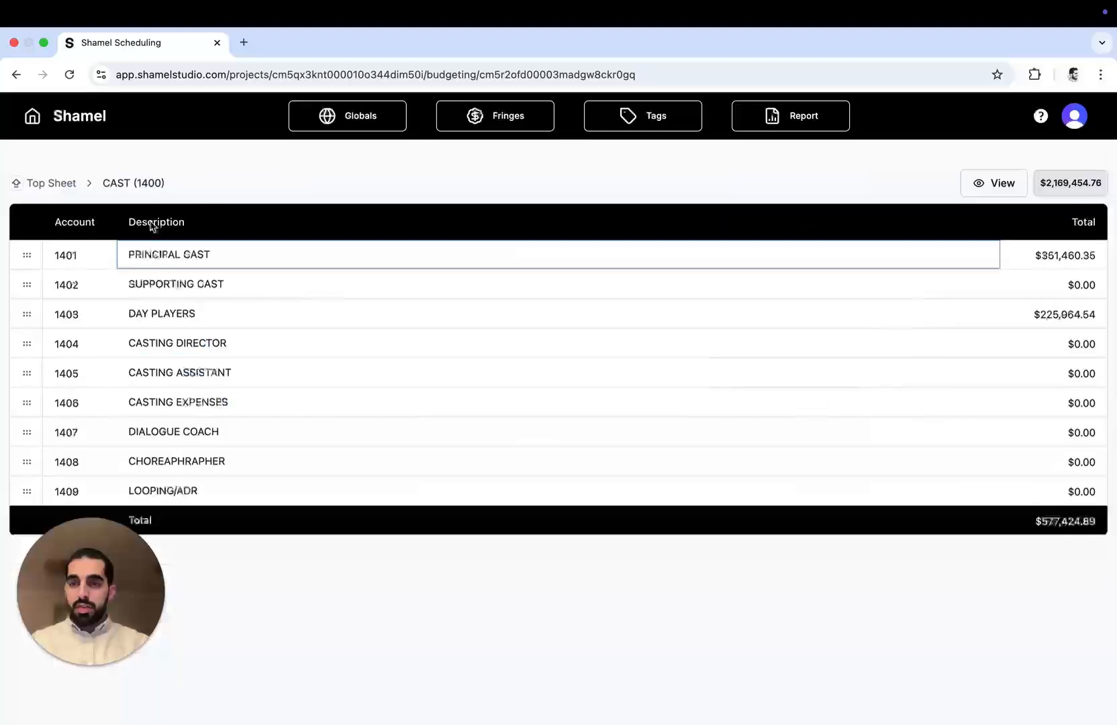
Step: Review the Day Players (1403) line items per cast member, and return to the Top Sheet's below-the-line accounts
double_click(28, 314)
scroll(416, 369, down, 5)
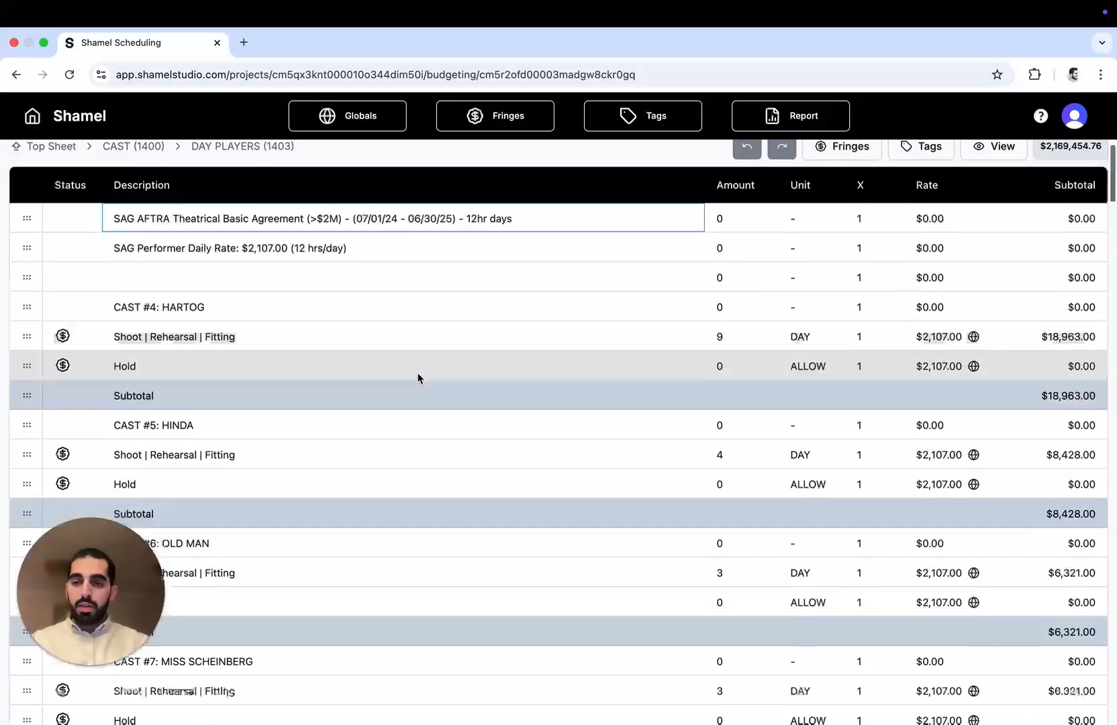
scroll(418, 379, down, 10)
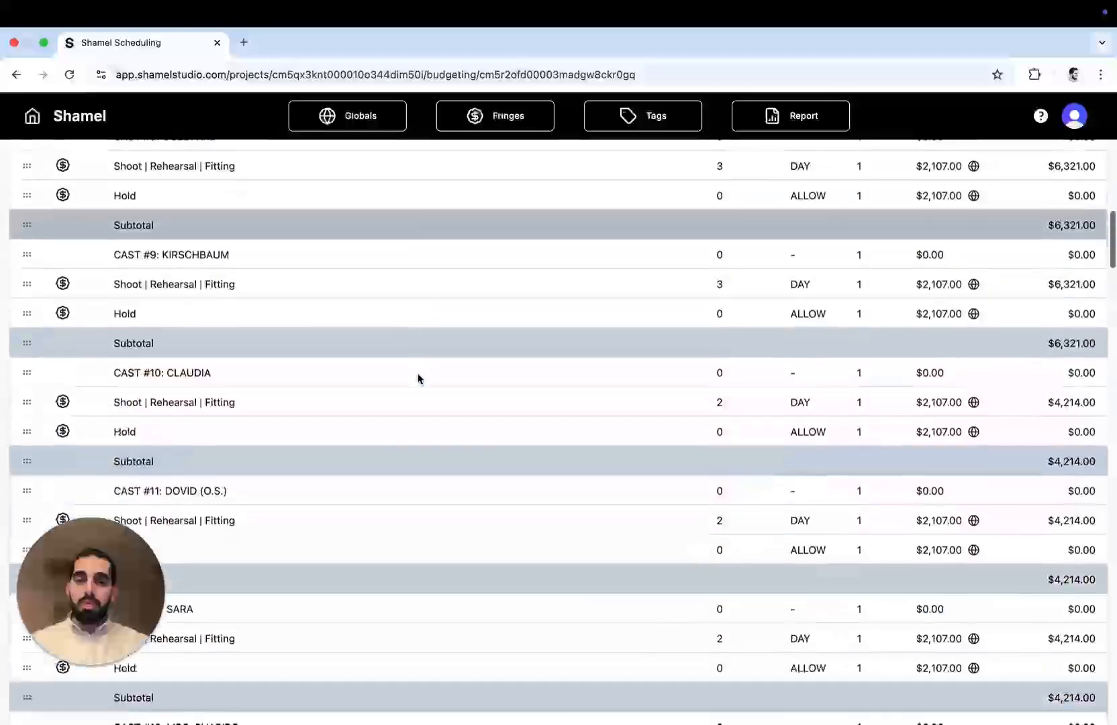
scroll(417, 379, down, 15)
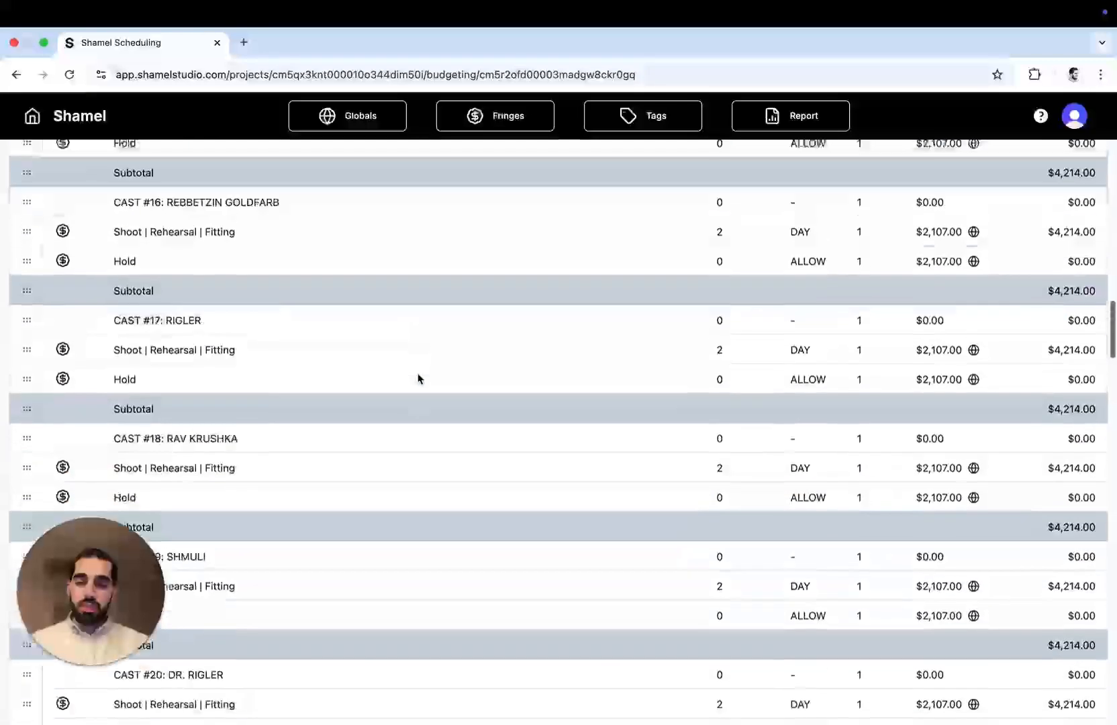
scroll(418, 379, down, 1)
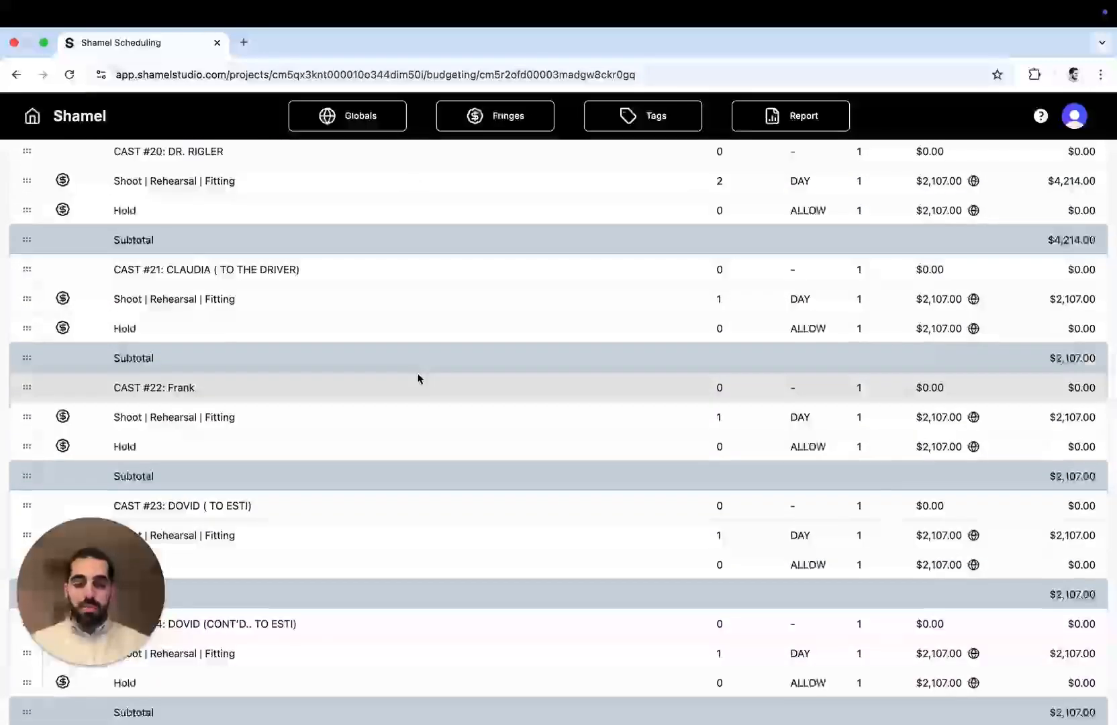
key(Escape)
key(Escape)
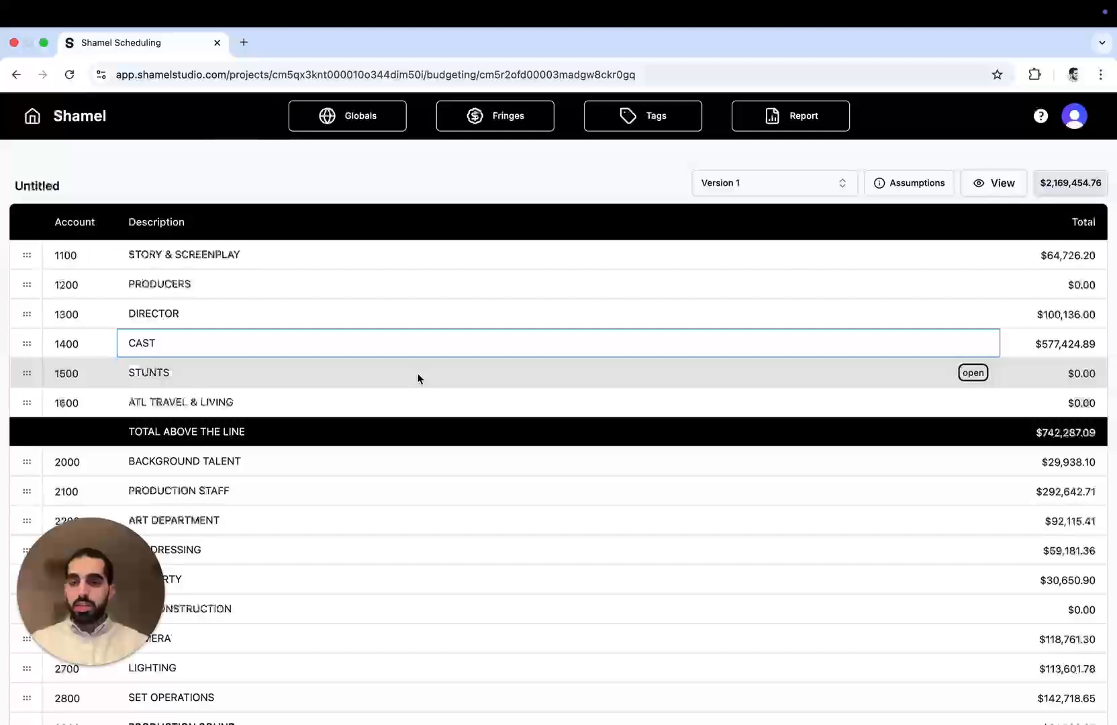
scroll(403, 380, down, 6)
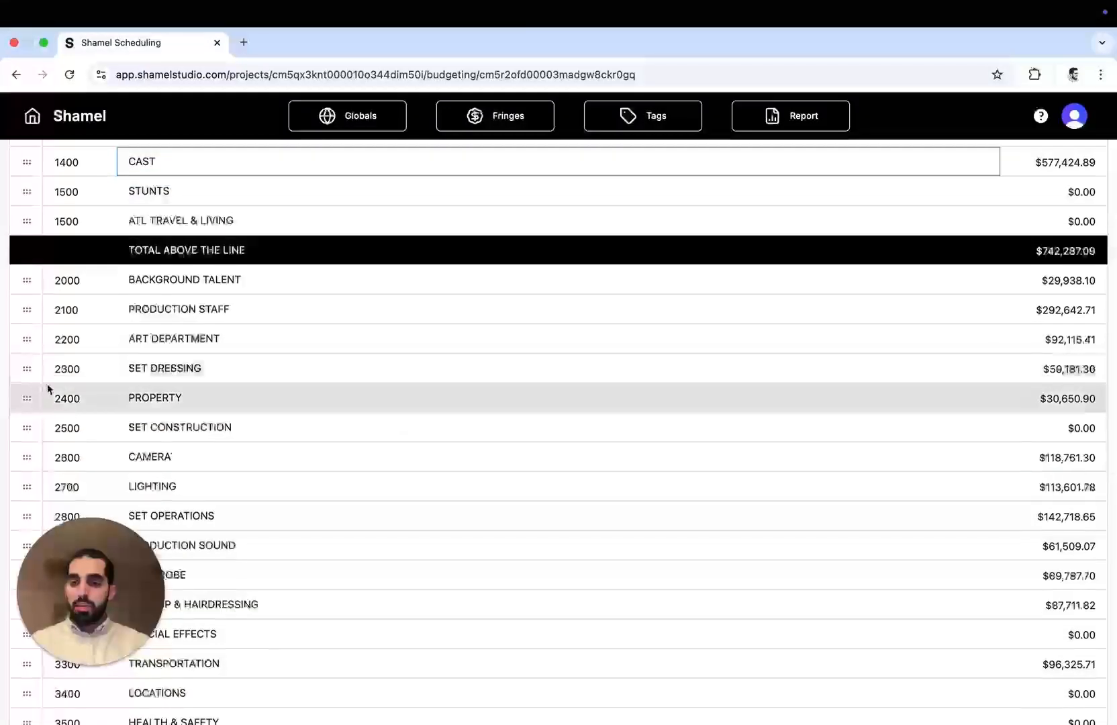
Step: Review the Prop Rentals (2411) list within the Property account, and return to the Property account
click(25, 394)
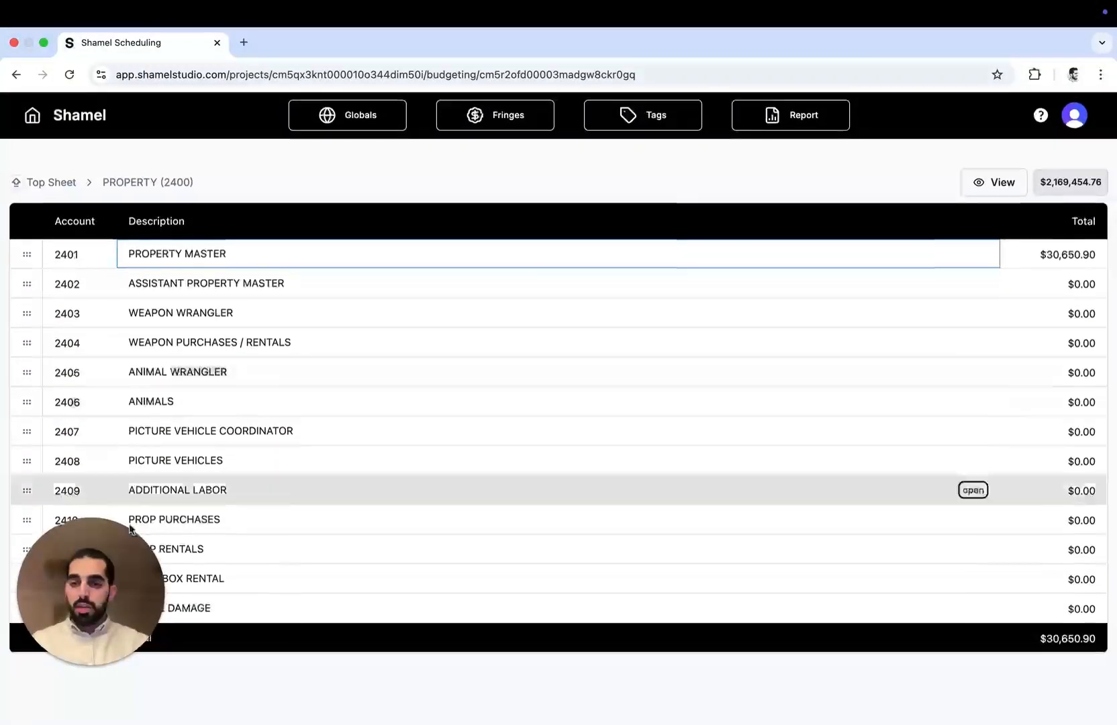
drag(116, 551, 586, 544)
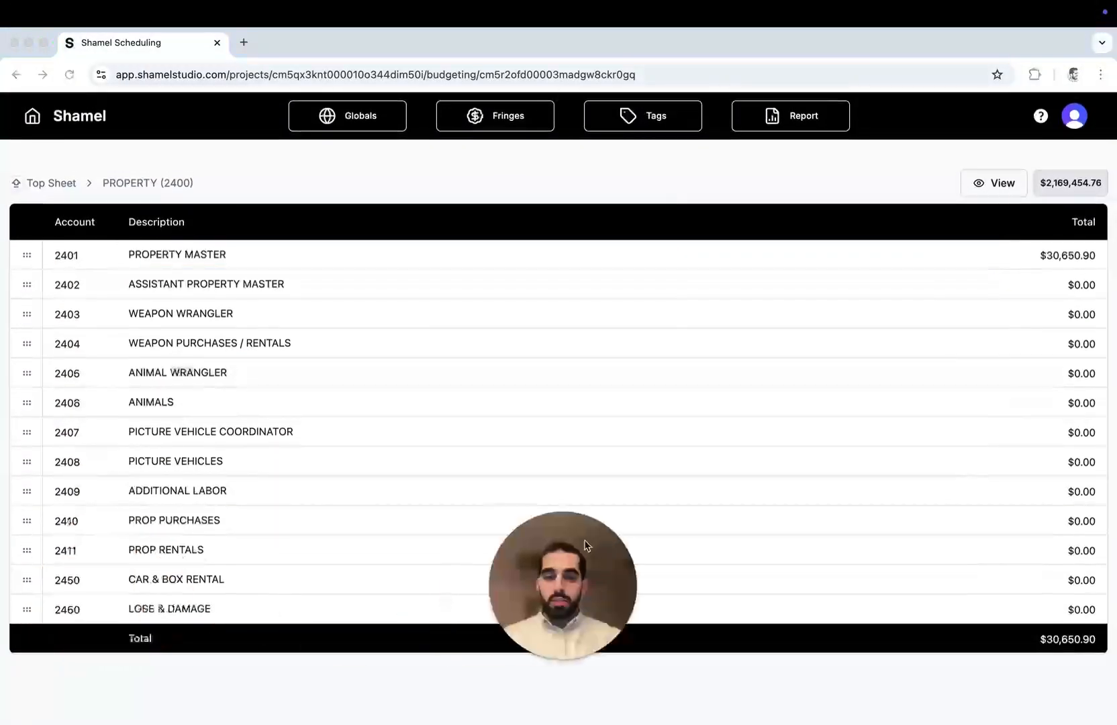
click(27, 552)
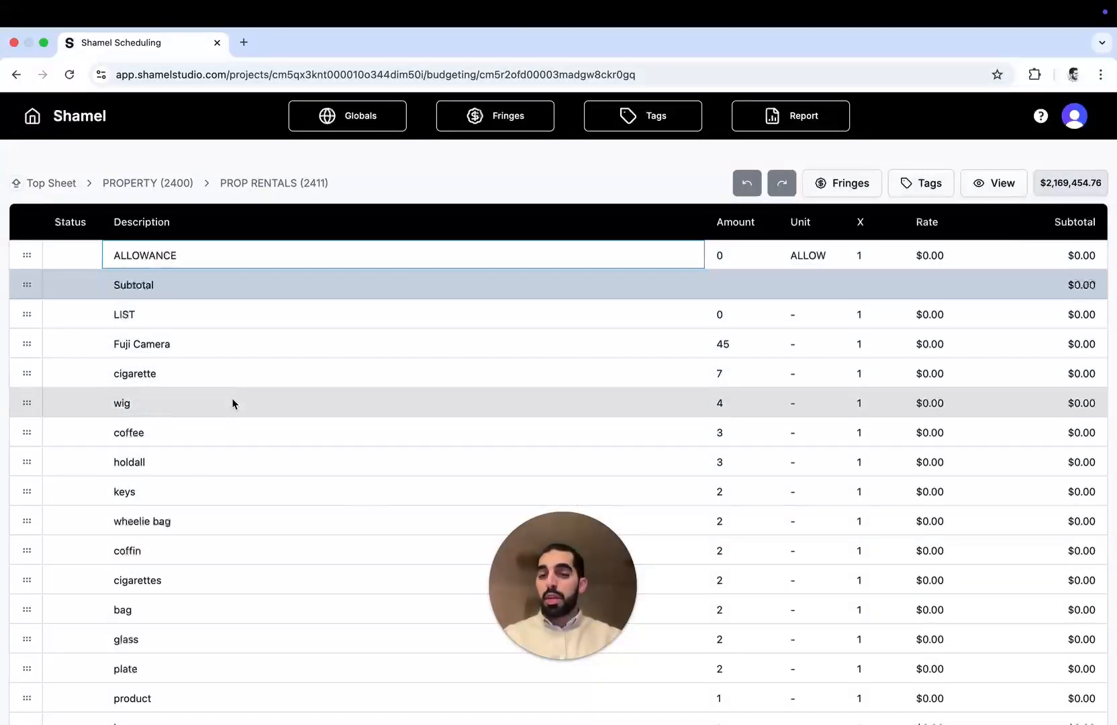
scroll(232, 401, down, 3)
scroll(232, 402, down, 10)
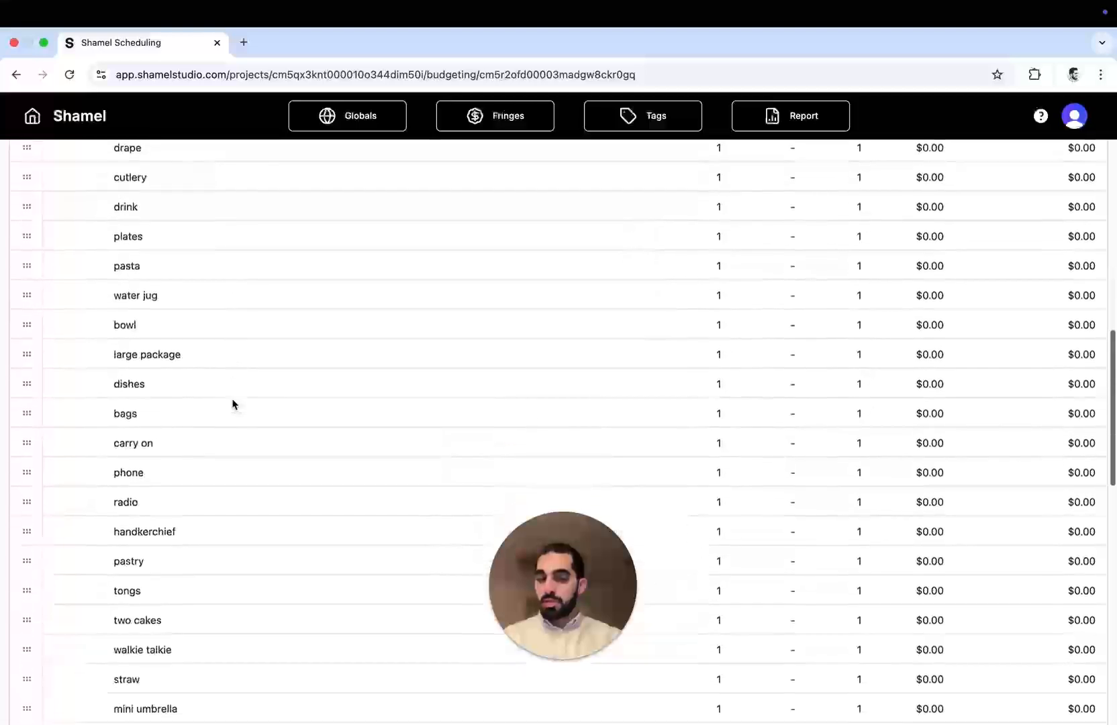
scroll(233, 404, up, 12)
key(Escape)
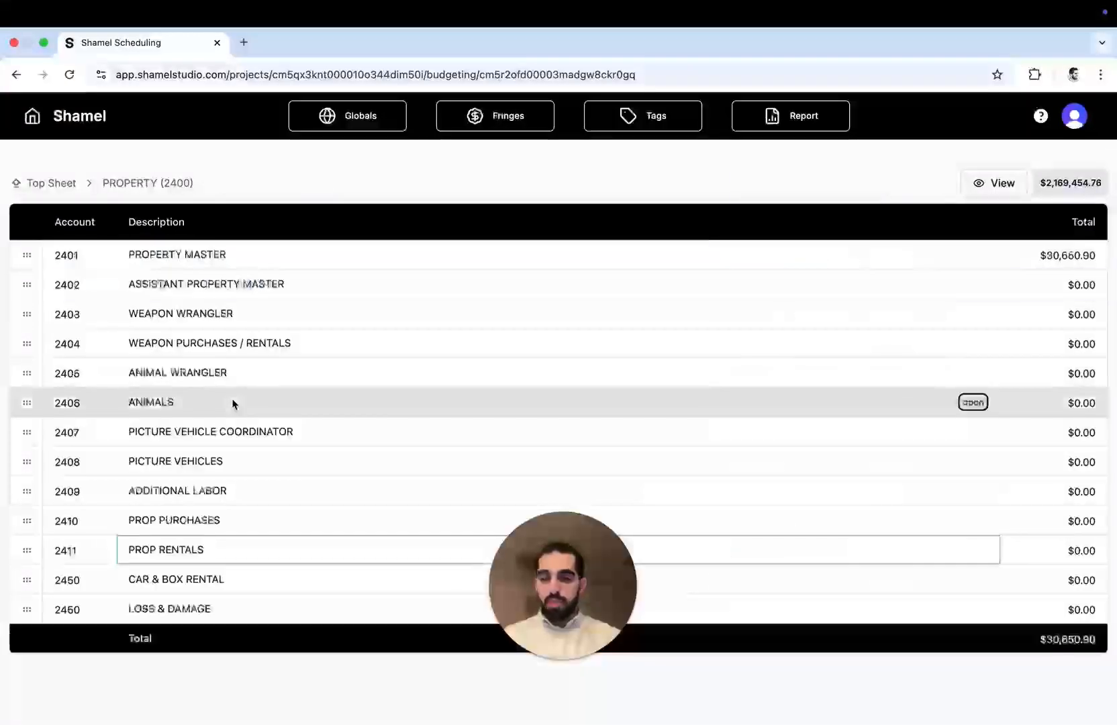
Step: Review the Picture Vehicles (2408) line items in the Property account, and return to the Top Sheet
click(27, 462)
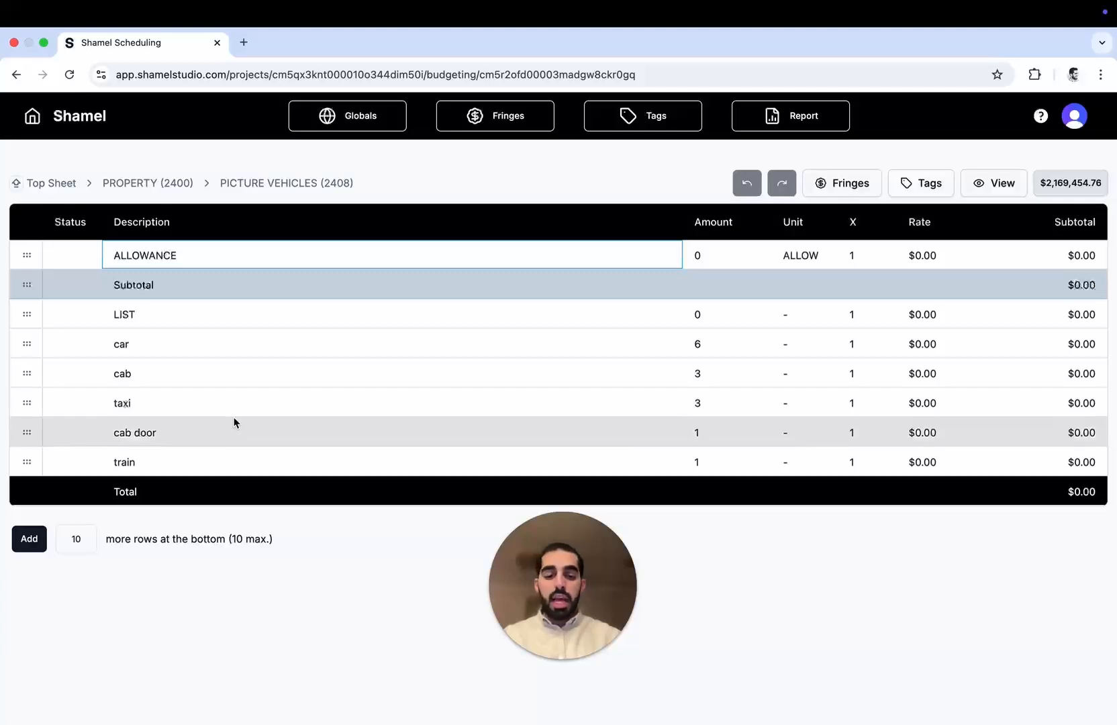
key(Escape)
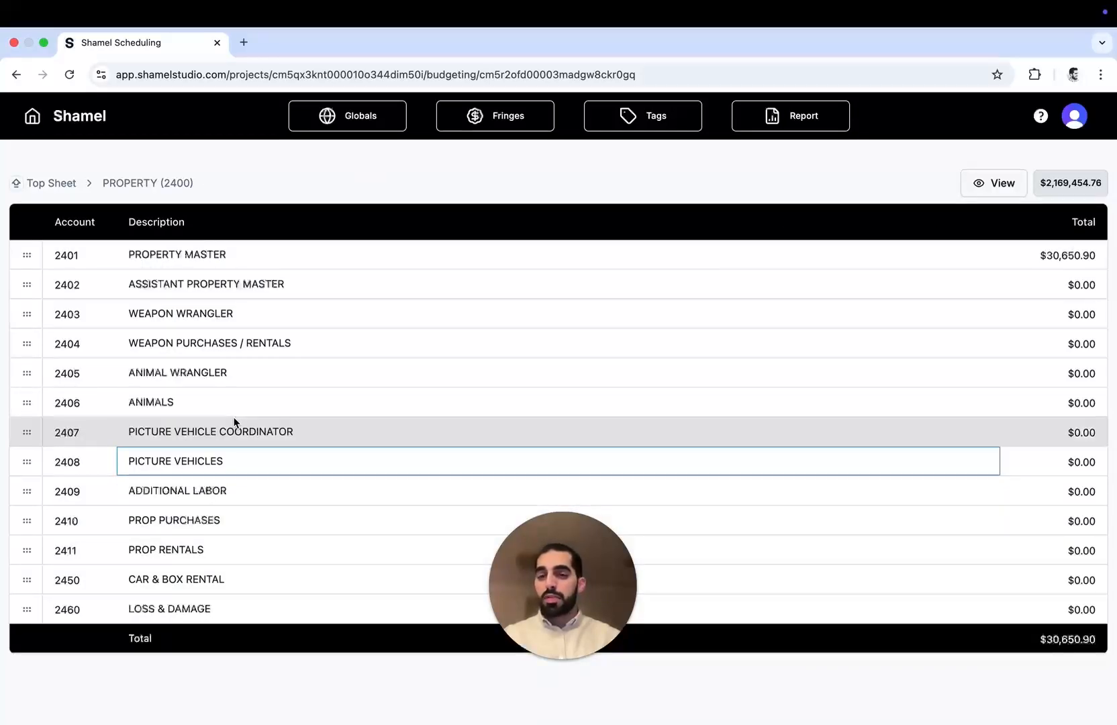
click(51, 183)
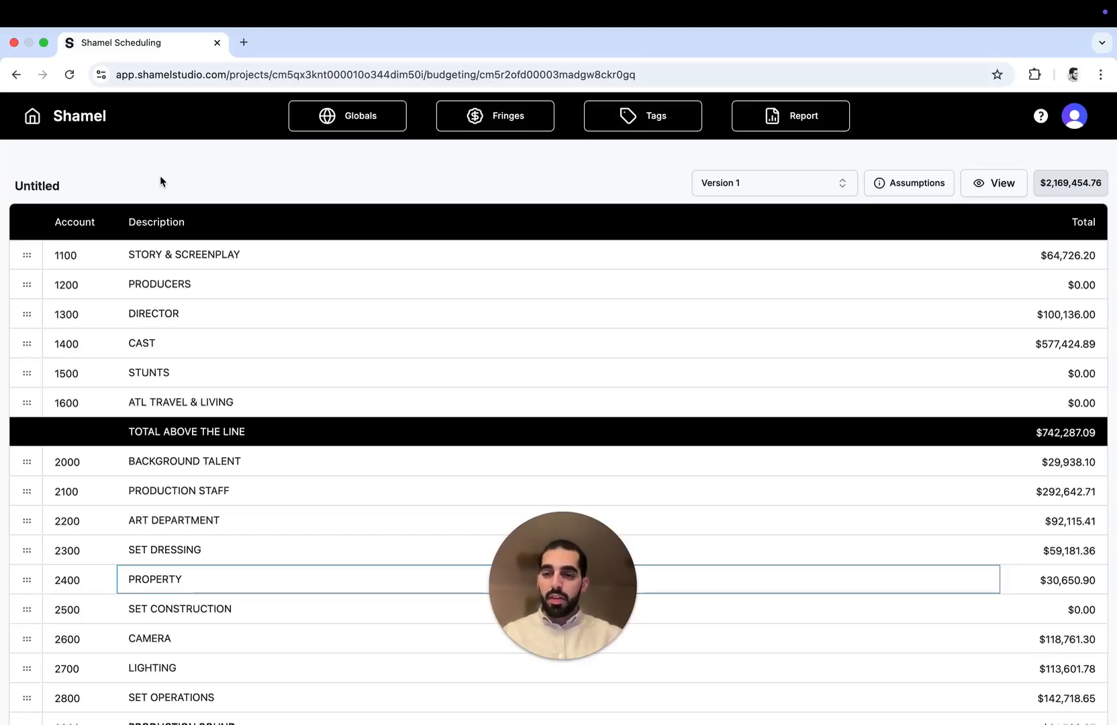
Step: Open Principal Cast (1401) within the Cast account and view the fringe breakdown of Cast #1's Shoot | Rehearsal | Fitting line
double_click(30, 340)
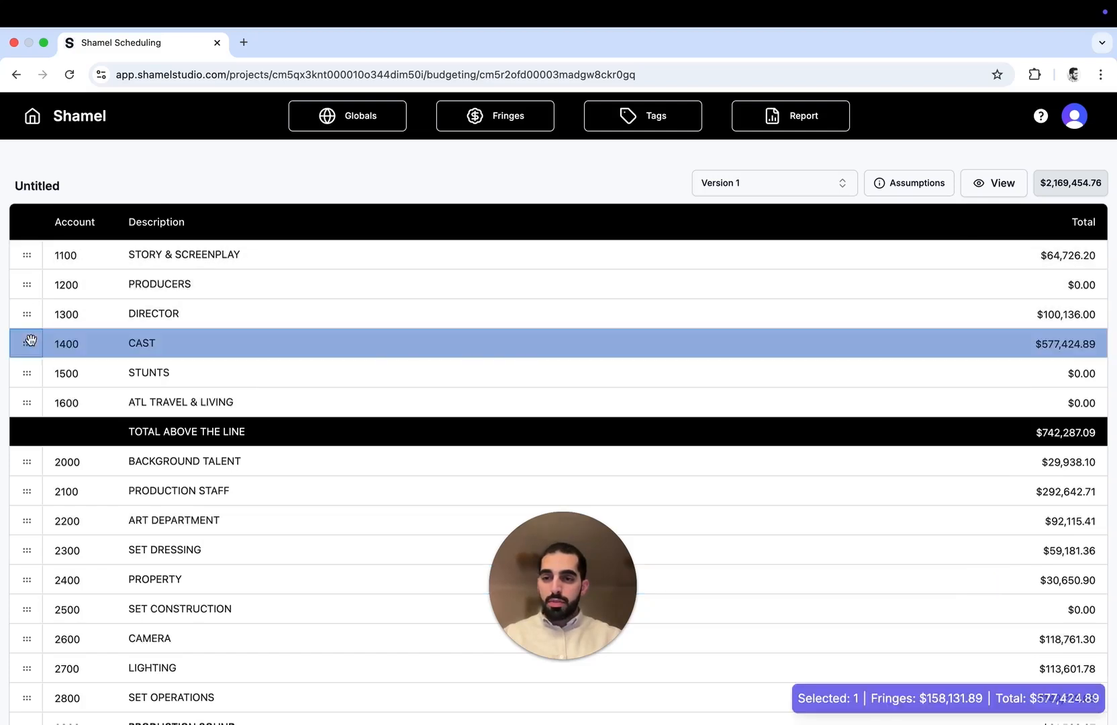
double_click(26, 254)
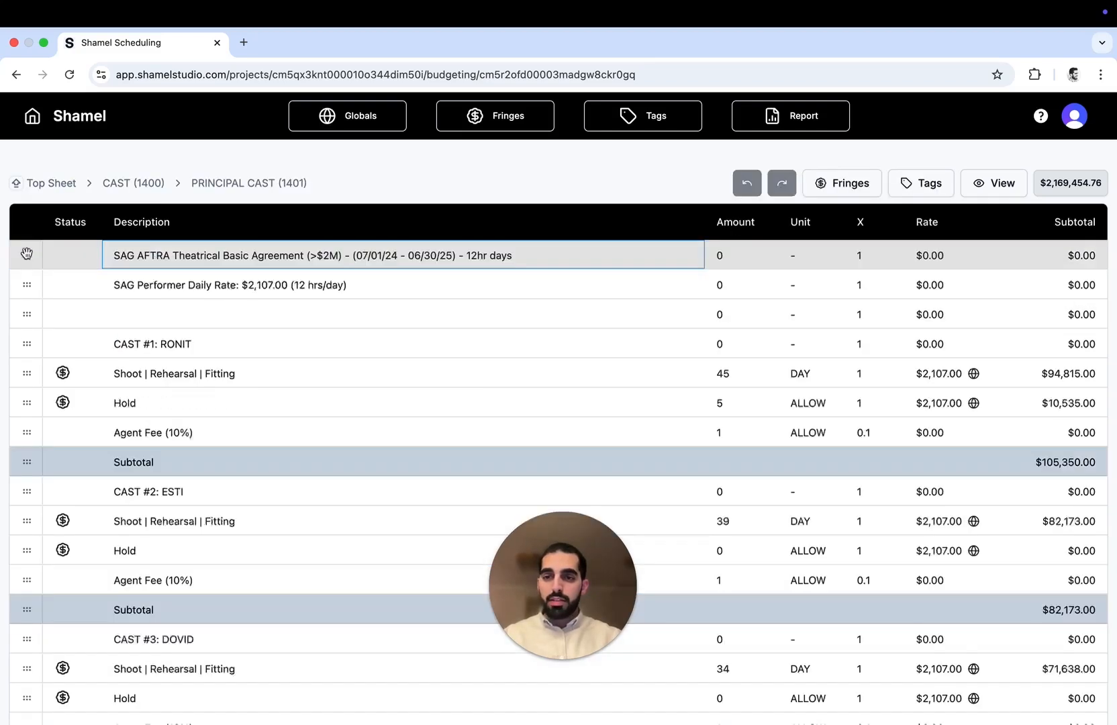
click(63, 373)
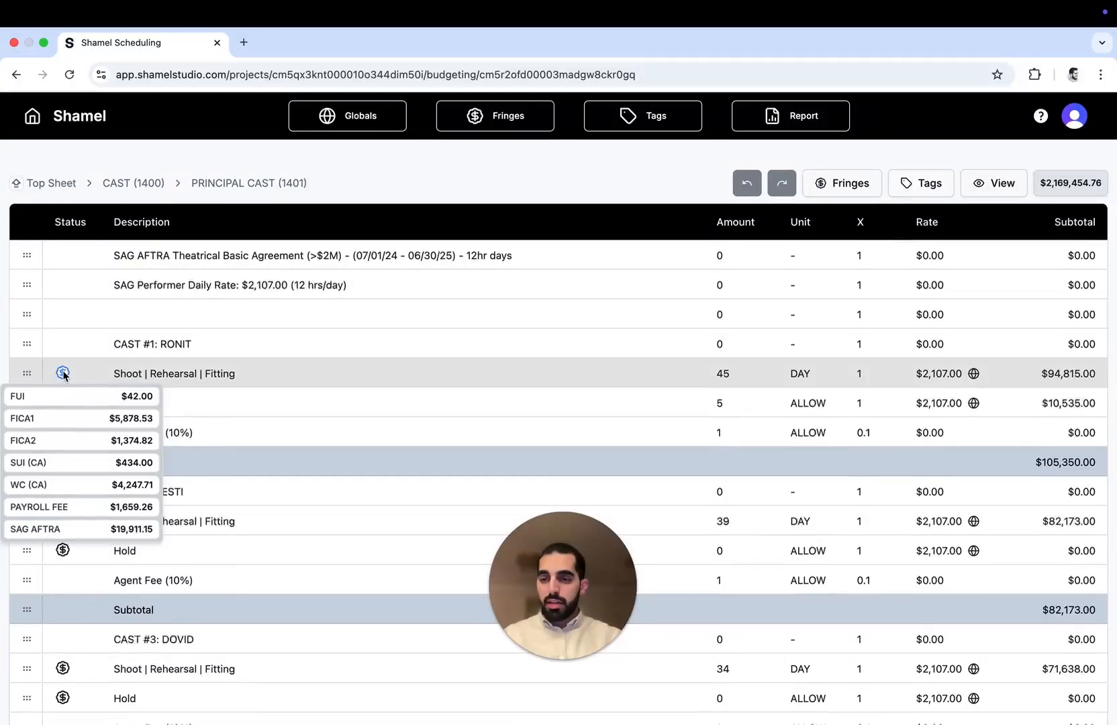
Step: Review the fringes that can be applied to Cast #1's Shoot | Rehearsal | Fitting line
click(41, 374)
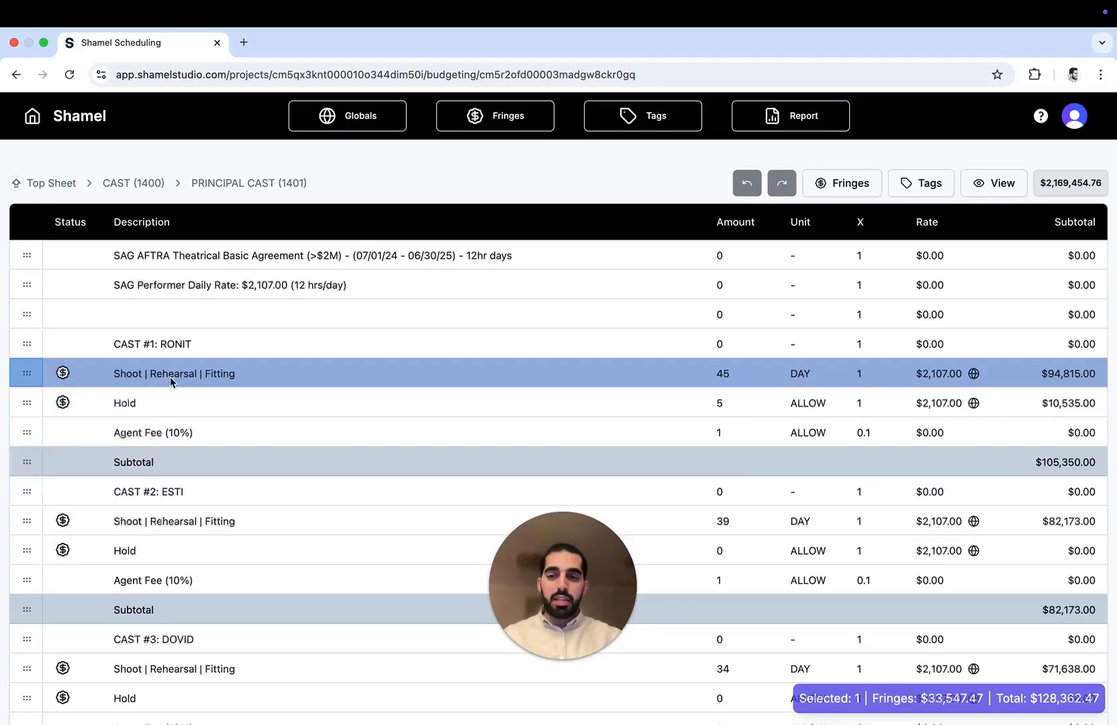
click(825, 194)
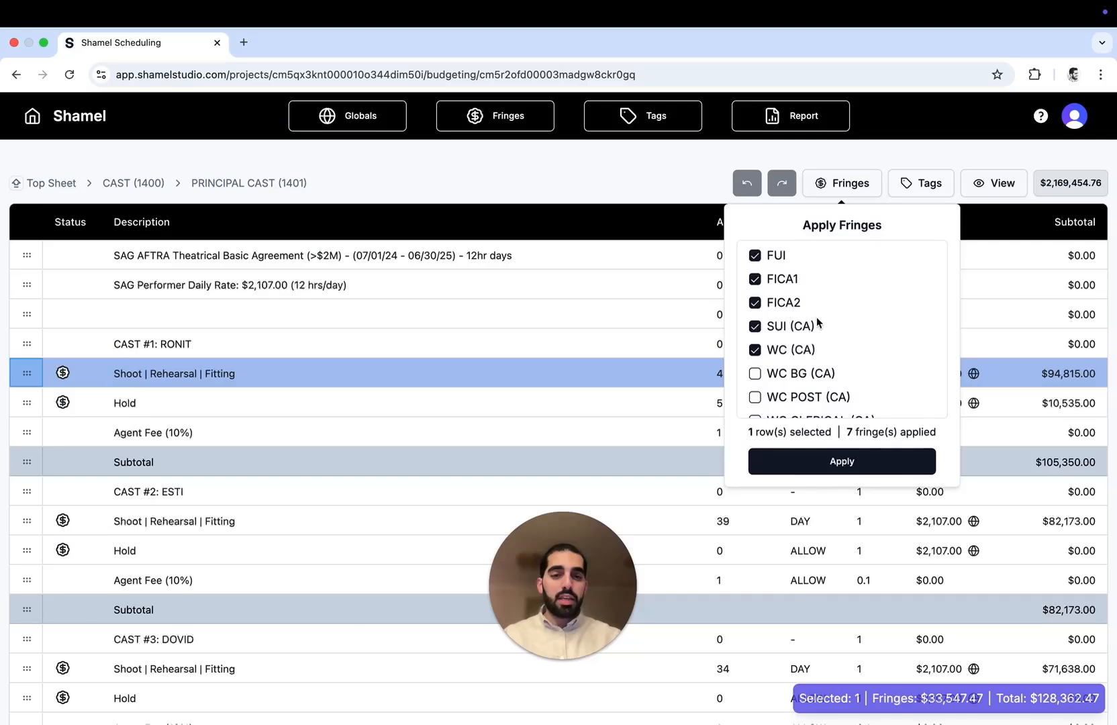
scroll(815, 322, down, 5)
scroll(779, 349, up, 5)
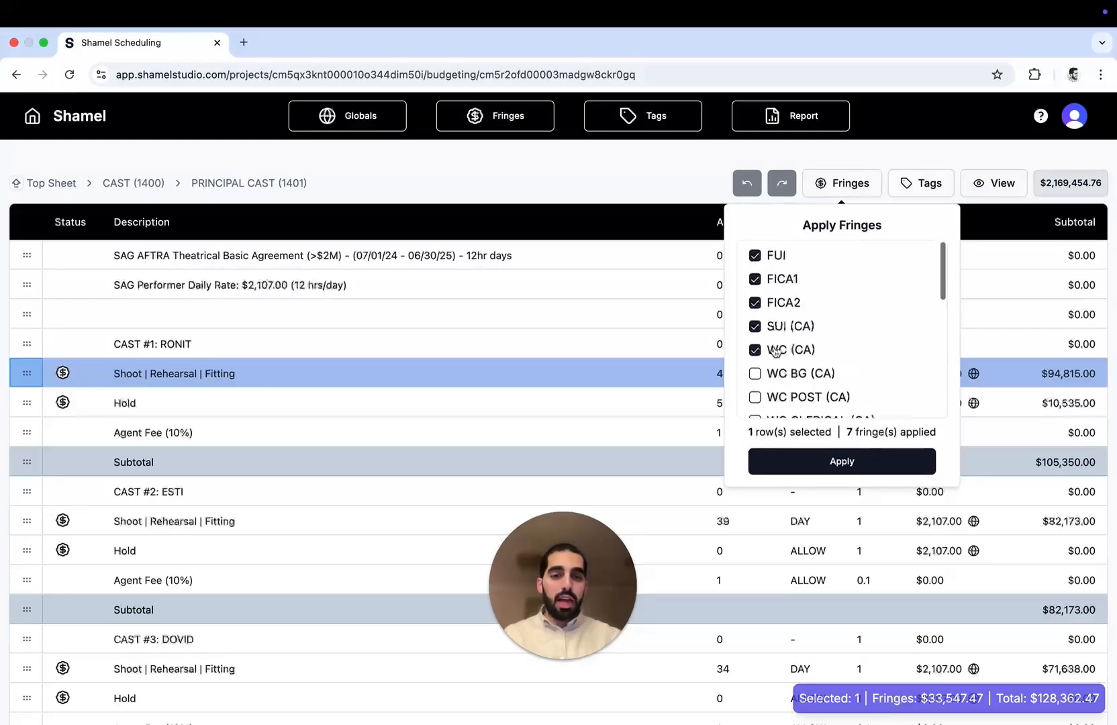
Step: Try toggling fringes such as WC POST (CA) and PAYROLL FEE on the selected line, restore its original fringe selection, and apply it
click(755, 373)
click(755, 396)
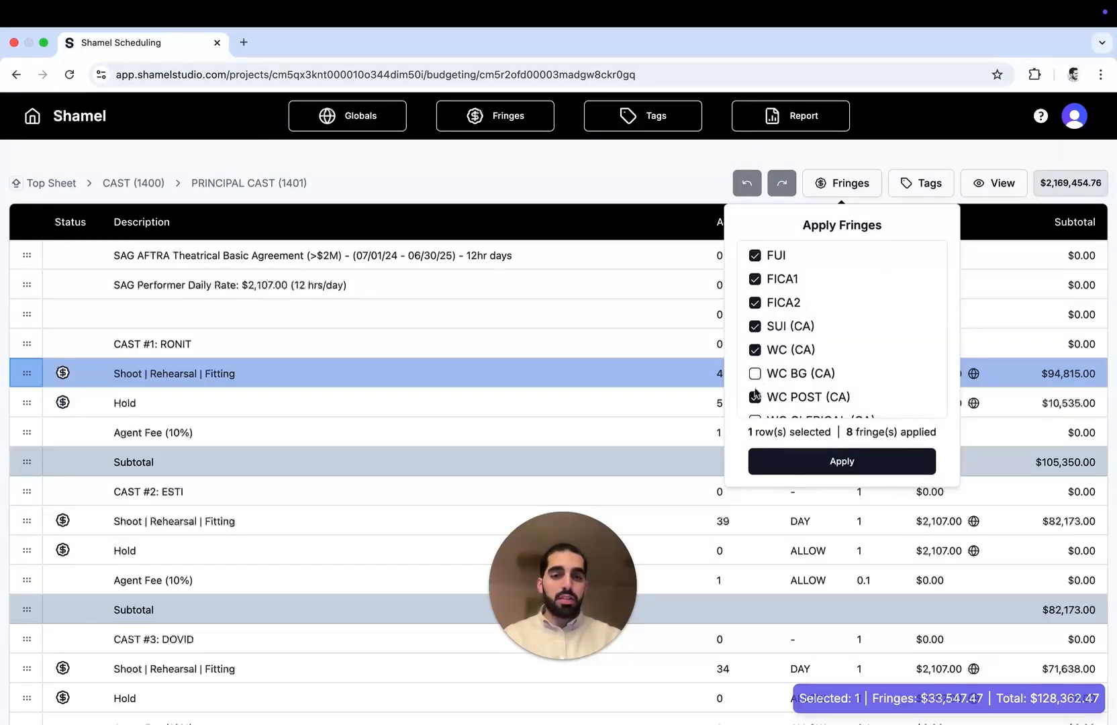
click(755, 396)
scroll(754, 369, down, 3)
click(755, 357)
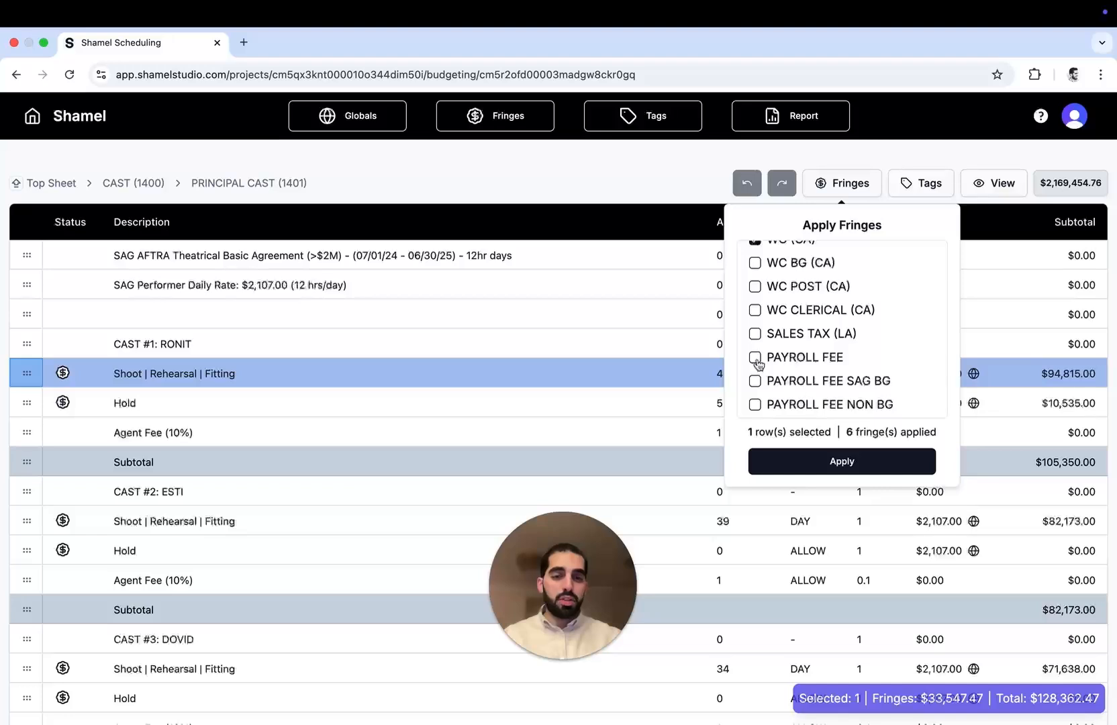
click(755, 359)
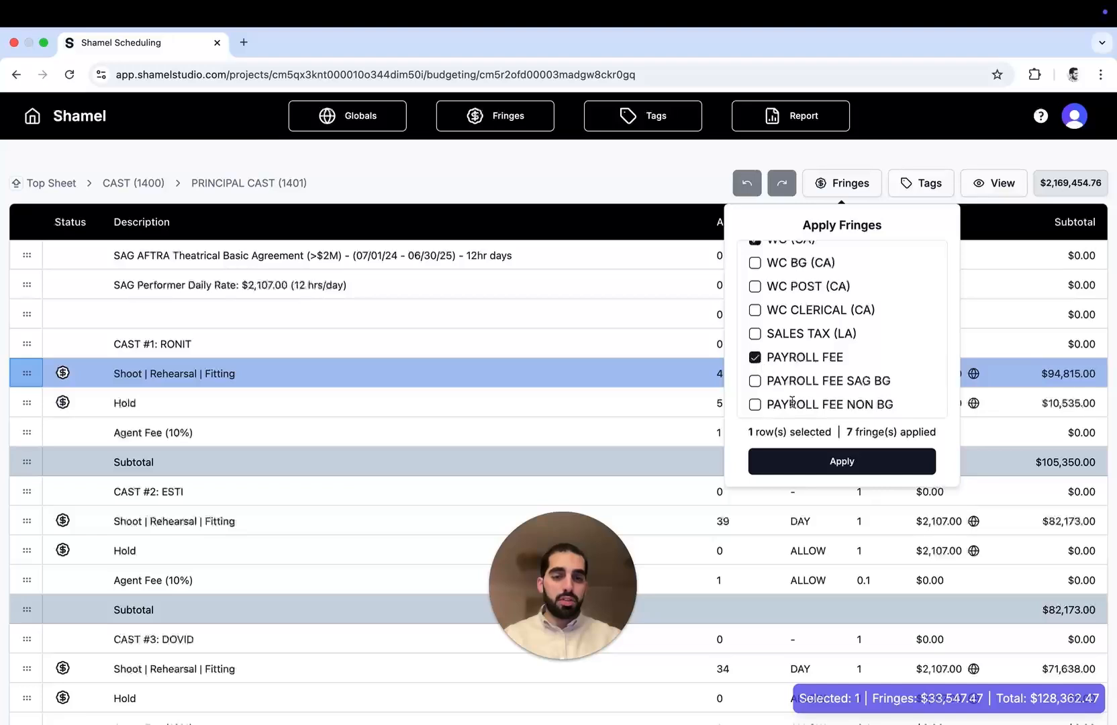
click(822, 462)
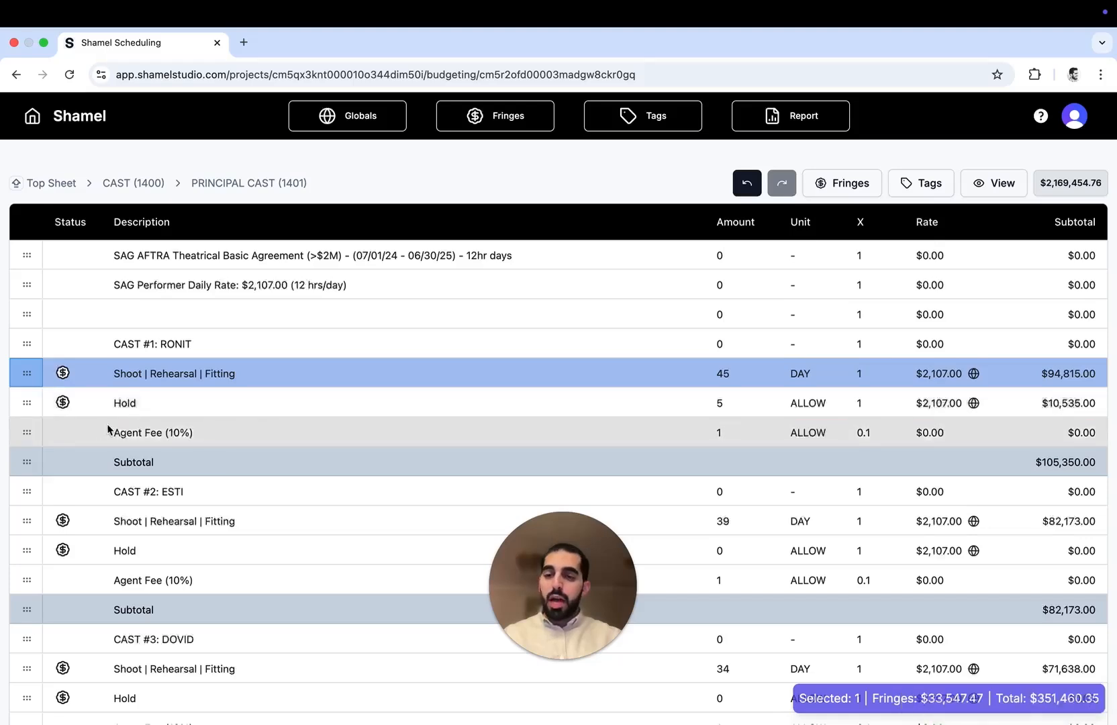
Step: Add a fringe range spanning Cast #1's Shoot | Rehearsal | Fitting and Hold lines
shift+click(25, 401)
right_click(25, 401)
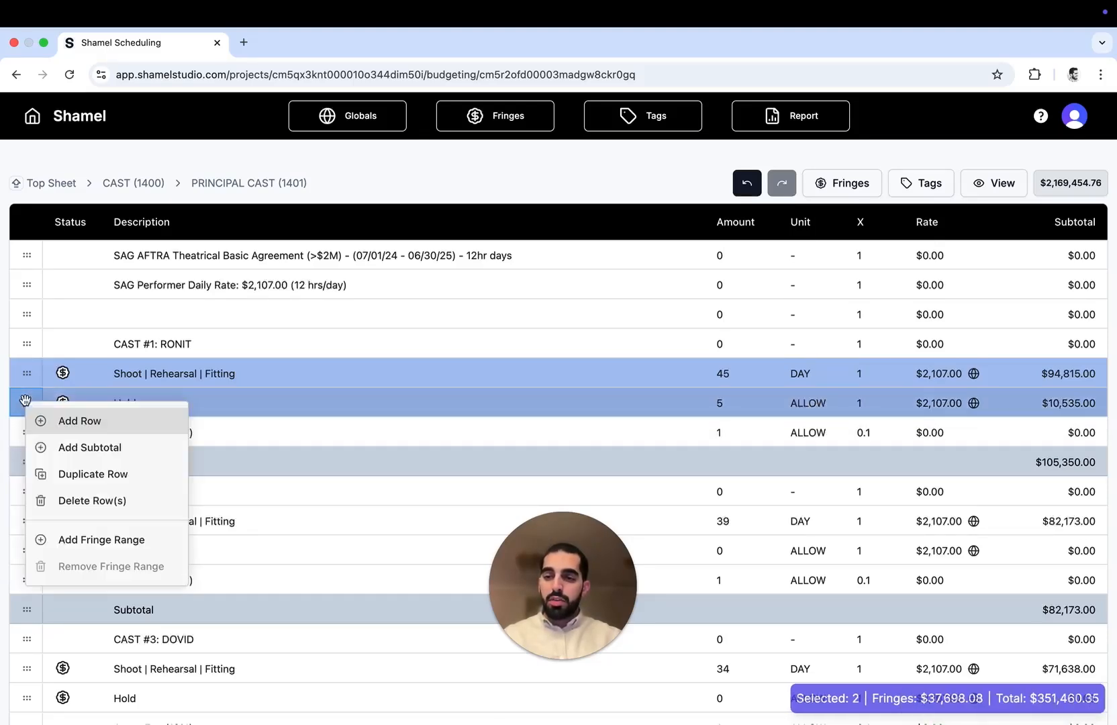
click(94, 543)
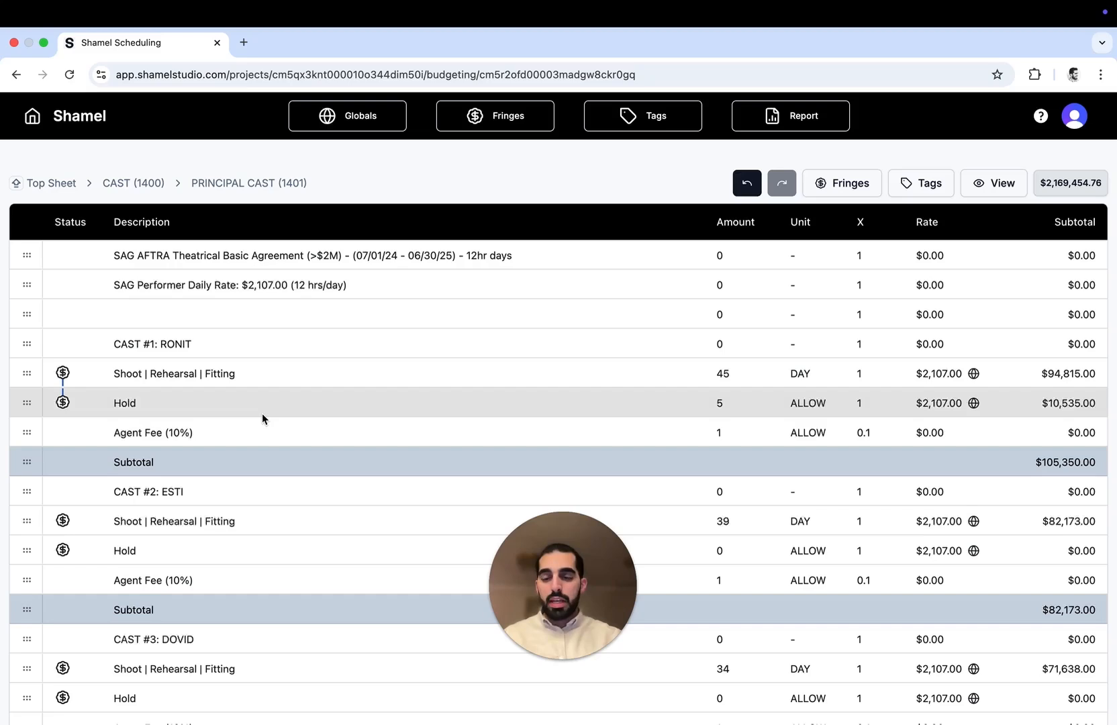
Step: Remove the fringe range from Cast #1's Shoot | Rehearsal | Fitting and Hold lines
click(27, 403)
shift+click(27, 377)
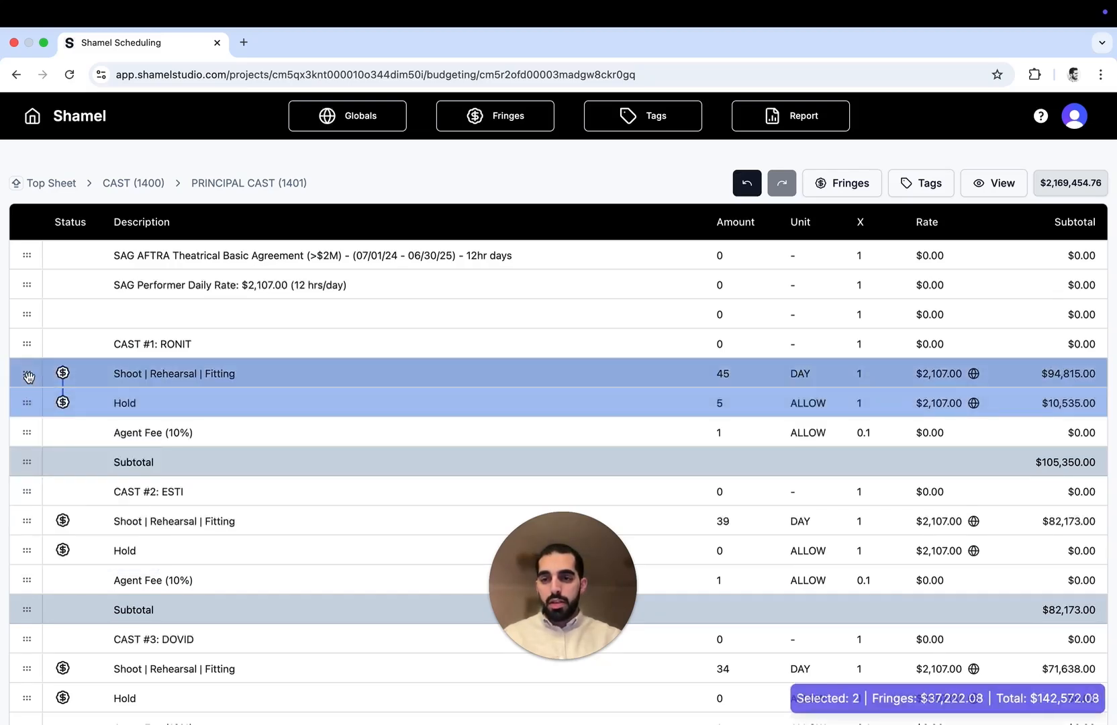
right_click(28, 376)
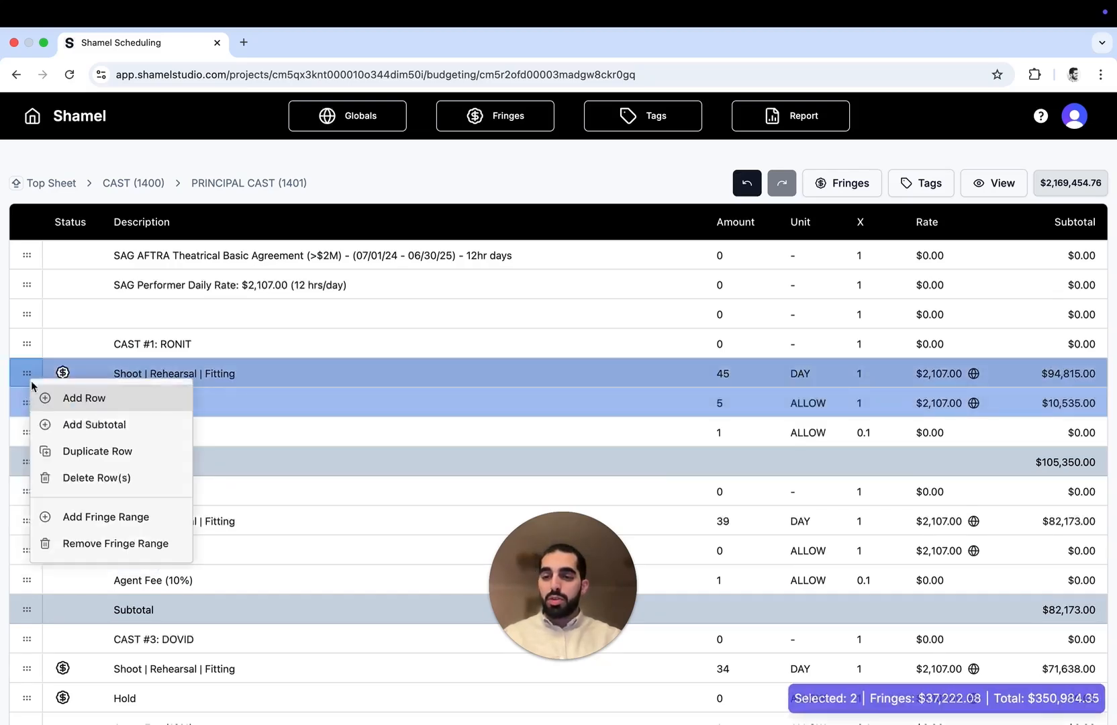
click(114, 543)
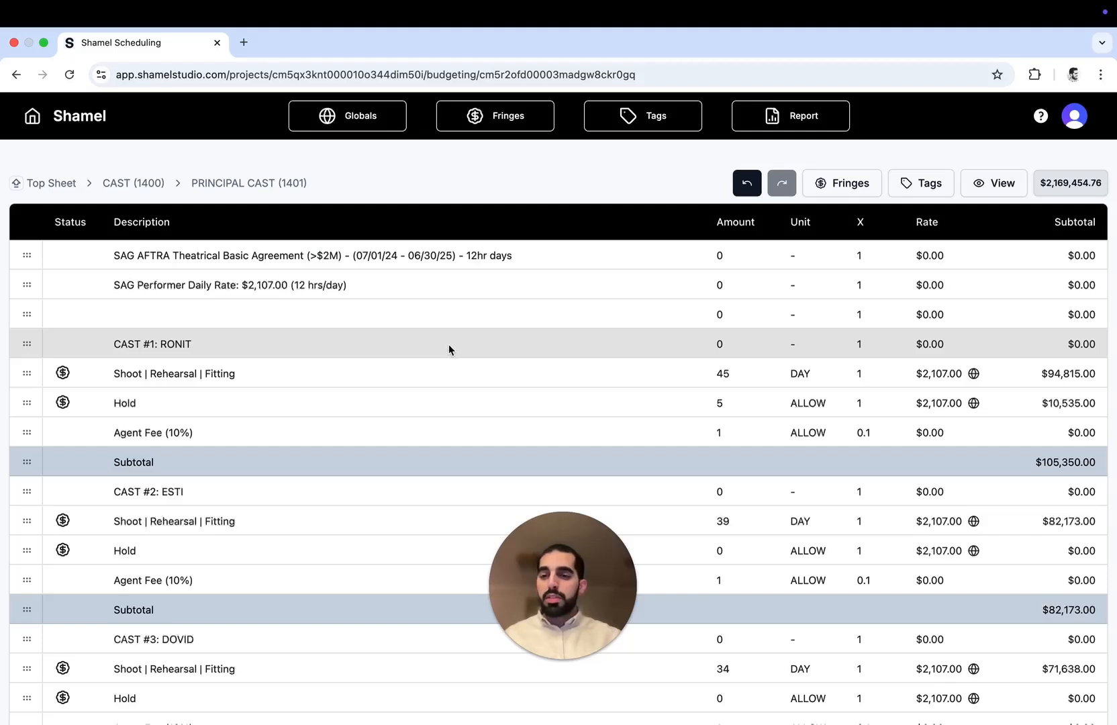
Step: Apply the Suppress tag to Cast #1's Hold line
click(20, 404)
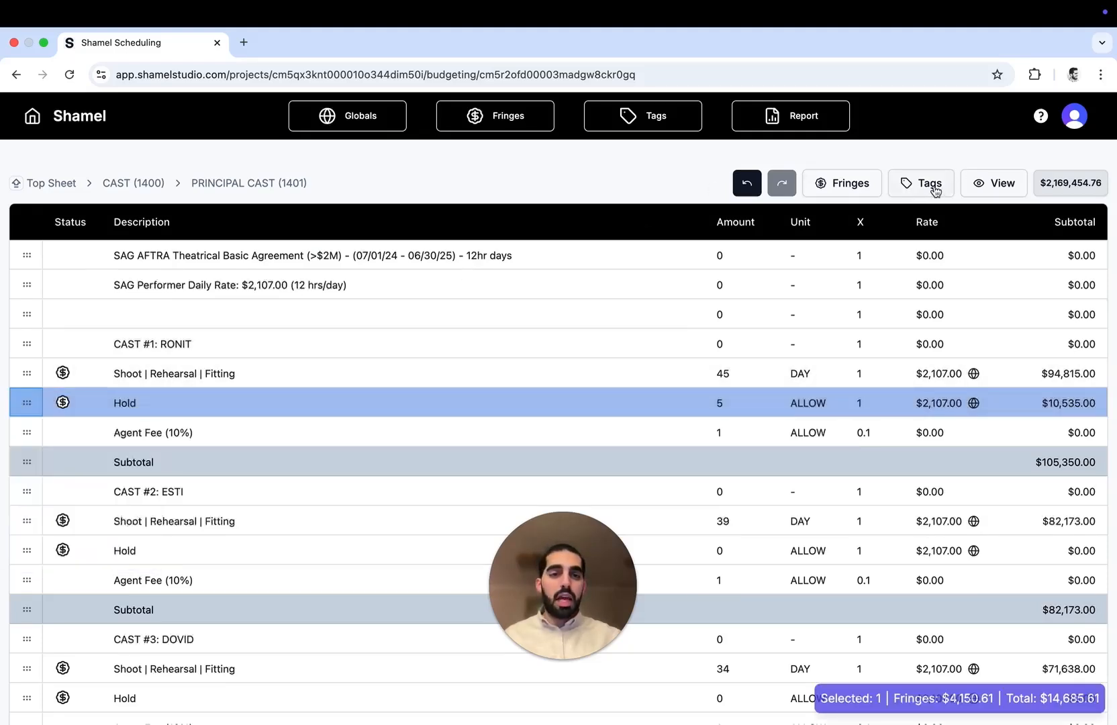
click(934, 191)
click(841, 256)
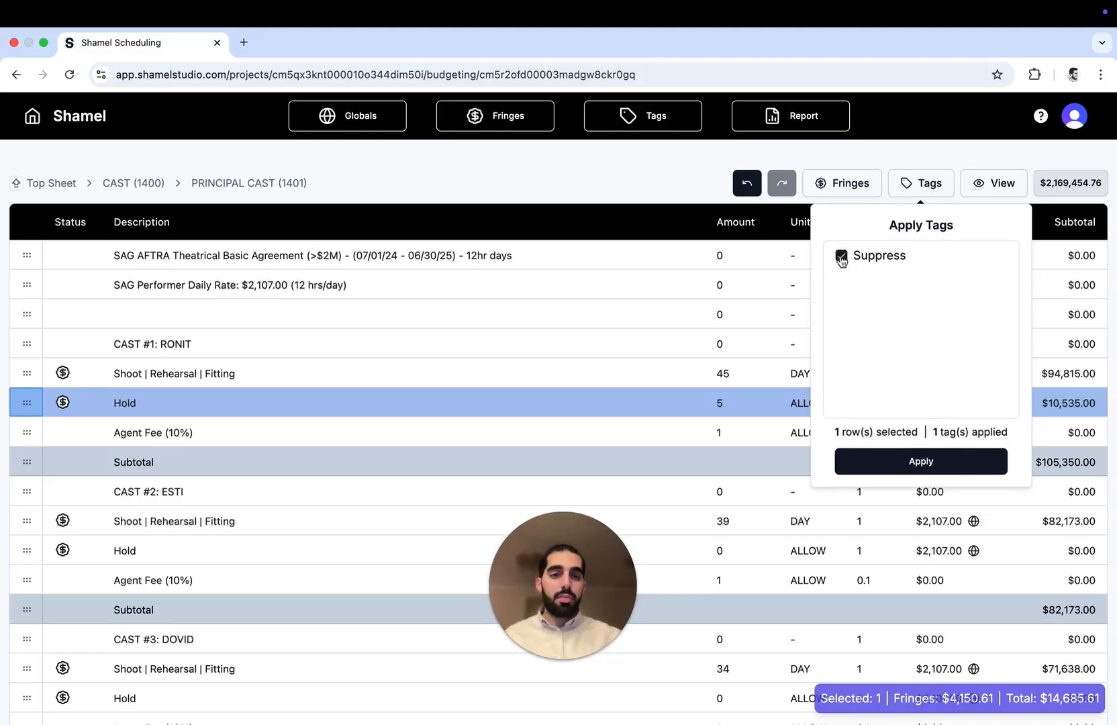
click(922, 459)
mouse_move(20, 409)
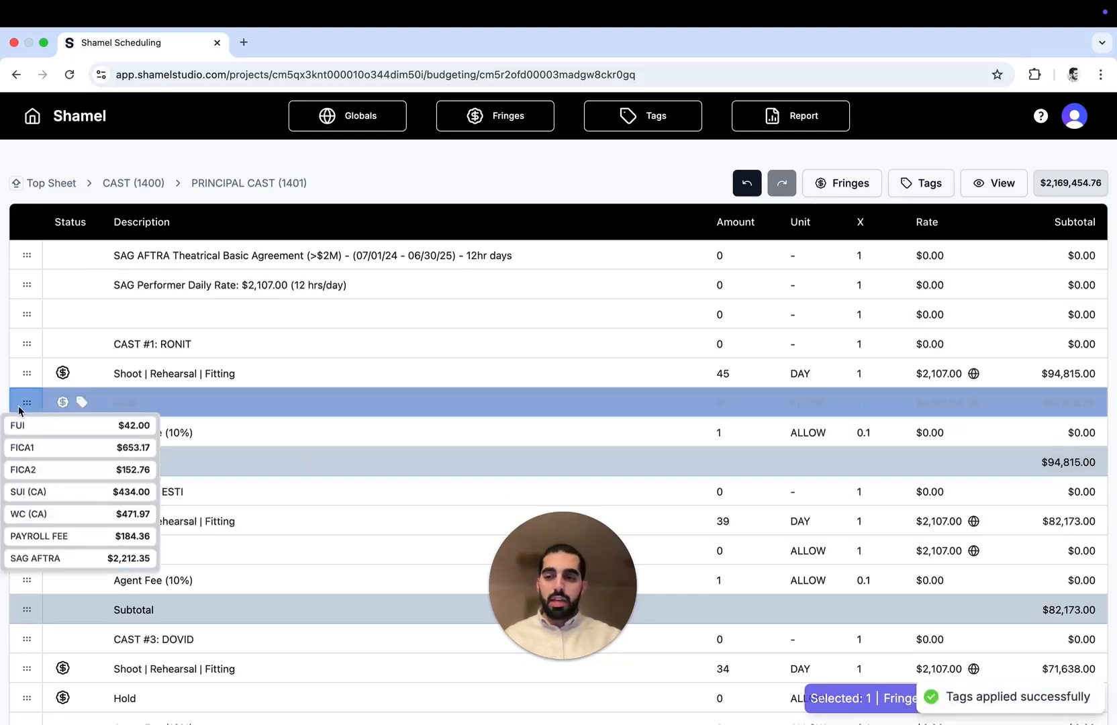
Step: Remove the Suppress tag from Cast #1's Hold line
click(929, 190)
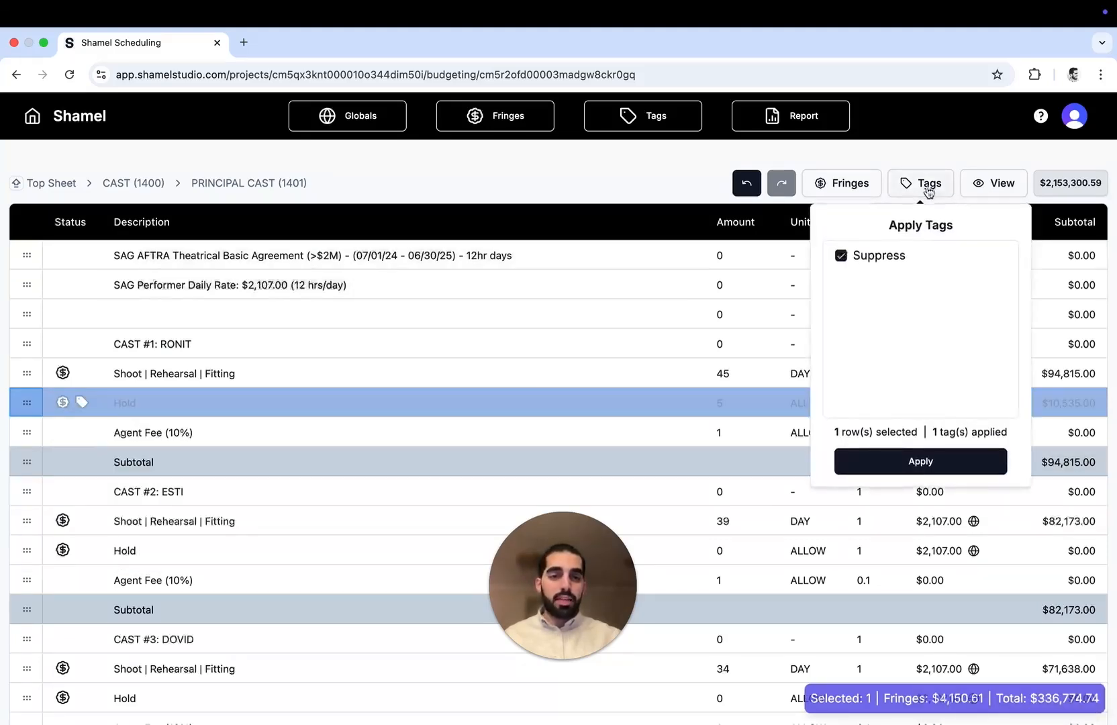
click(840, 256)
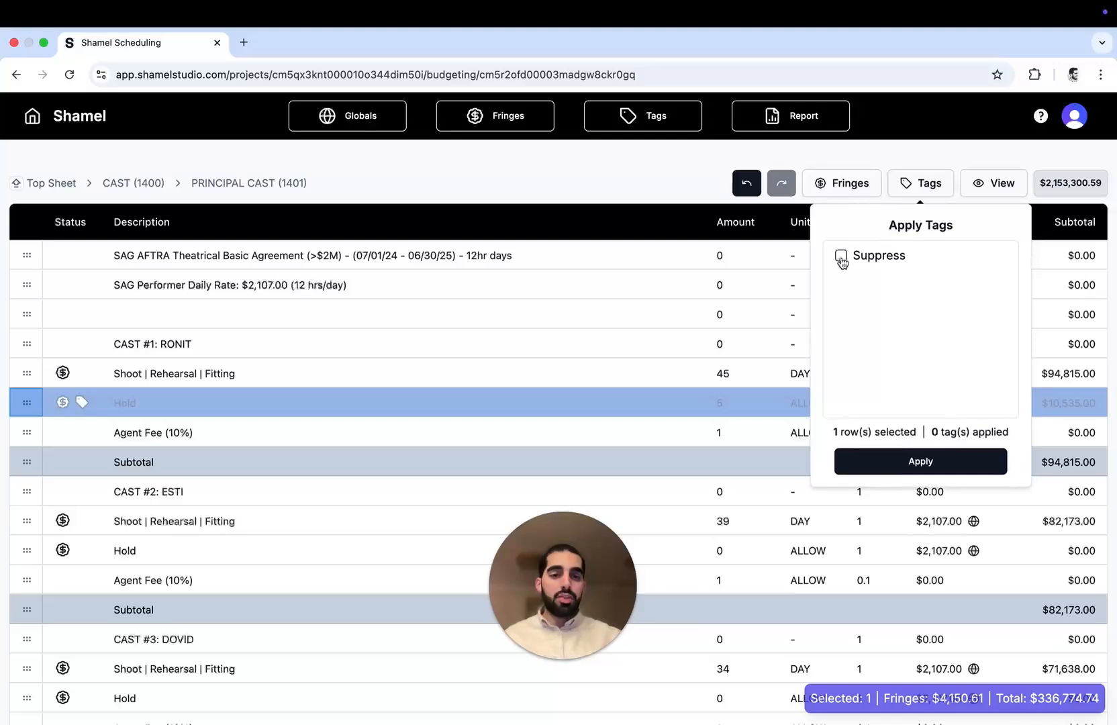
click(930, 463)
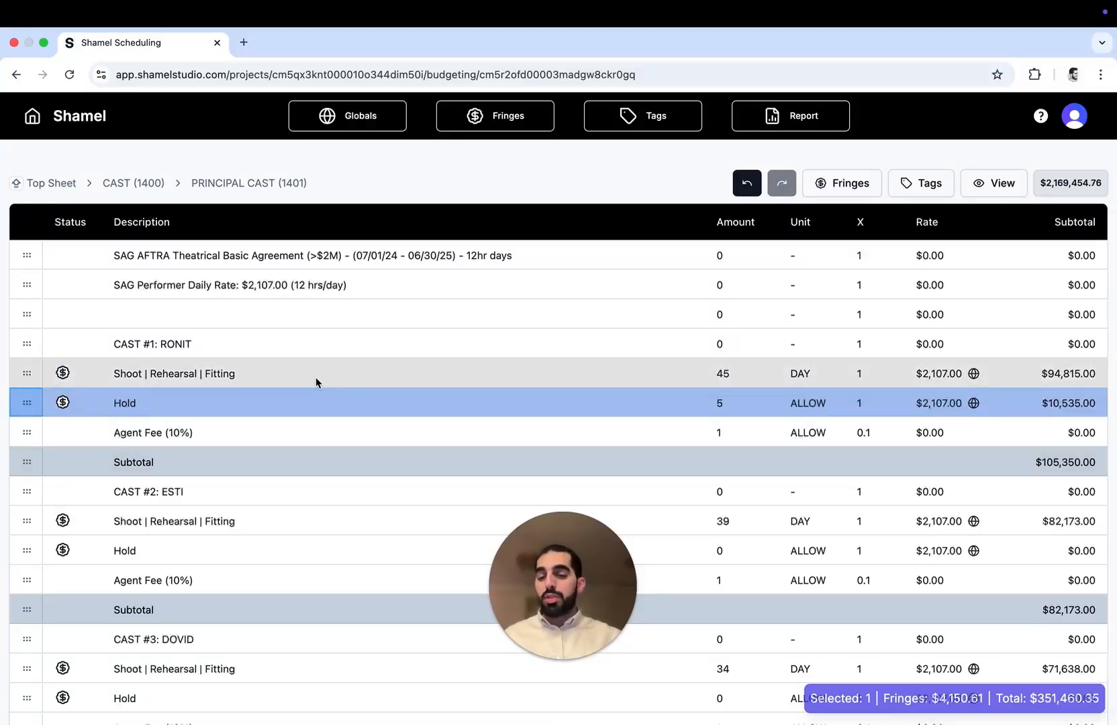
Step: Create a budget tag named "Sample Tag" with the description "Test", and return to the Principal Cast line items
click(657, 119)
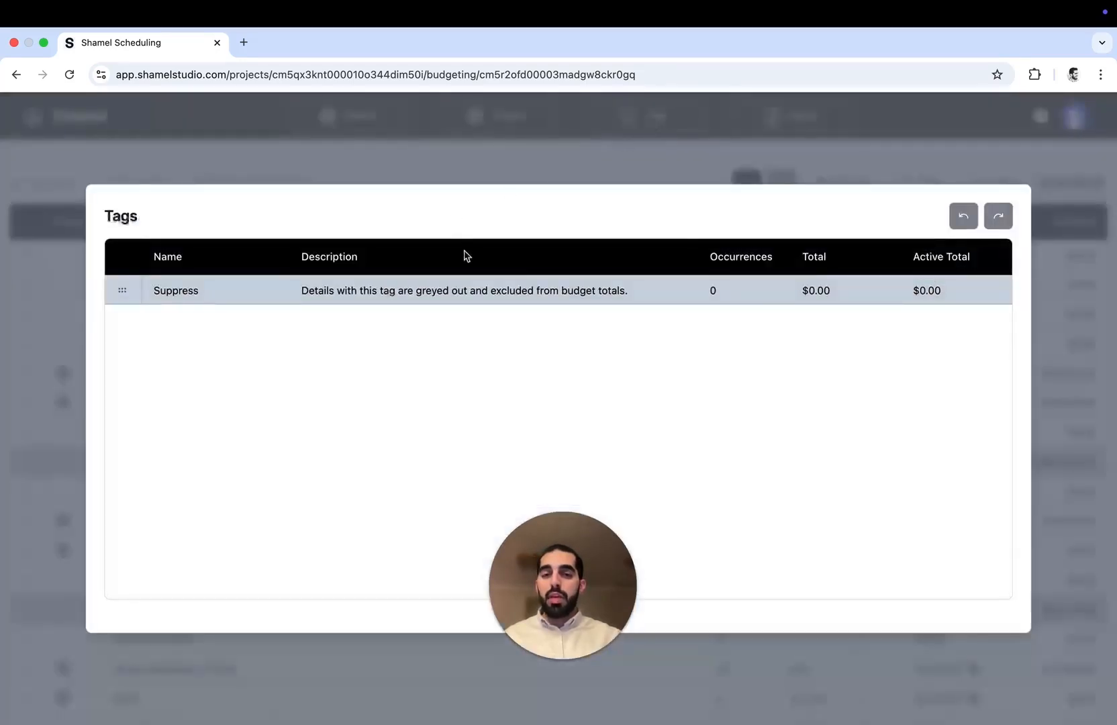
right_click(491, 291)
click(512, 310)
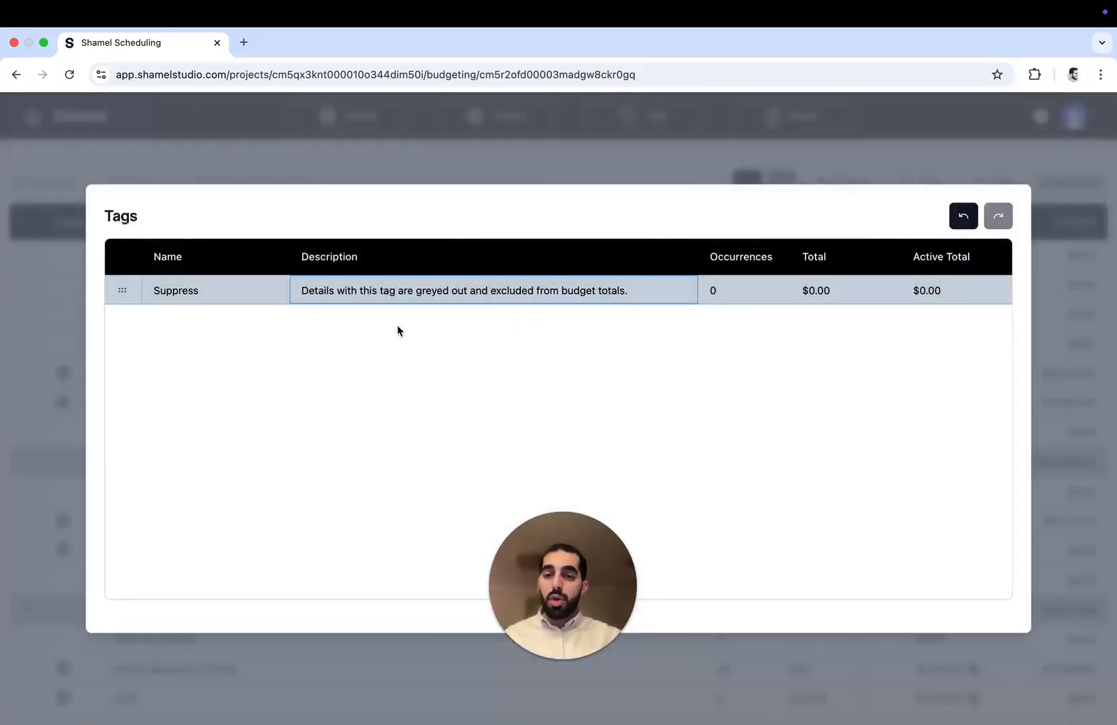
click(238, 322)
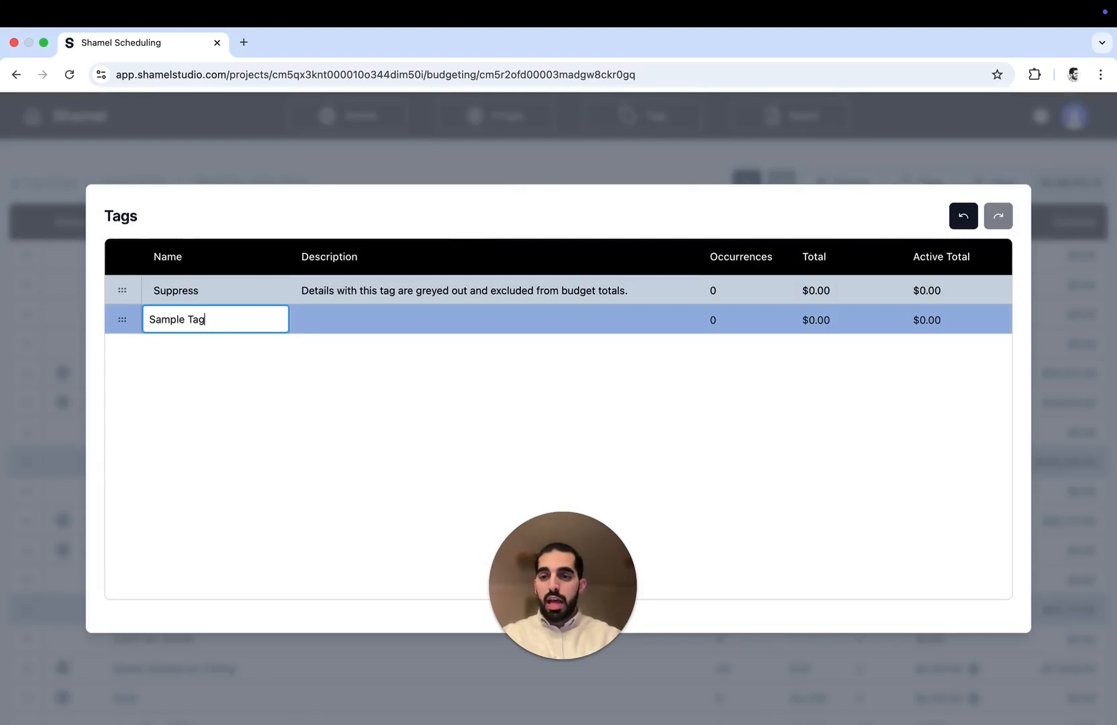
key(Return)
click(368, 322)
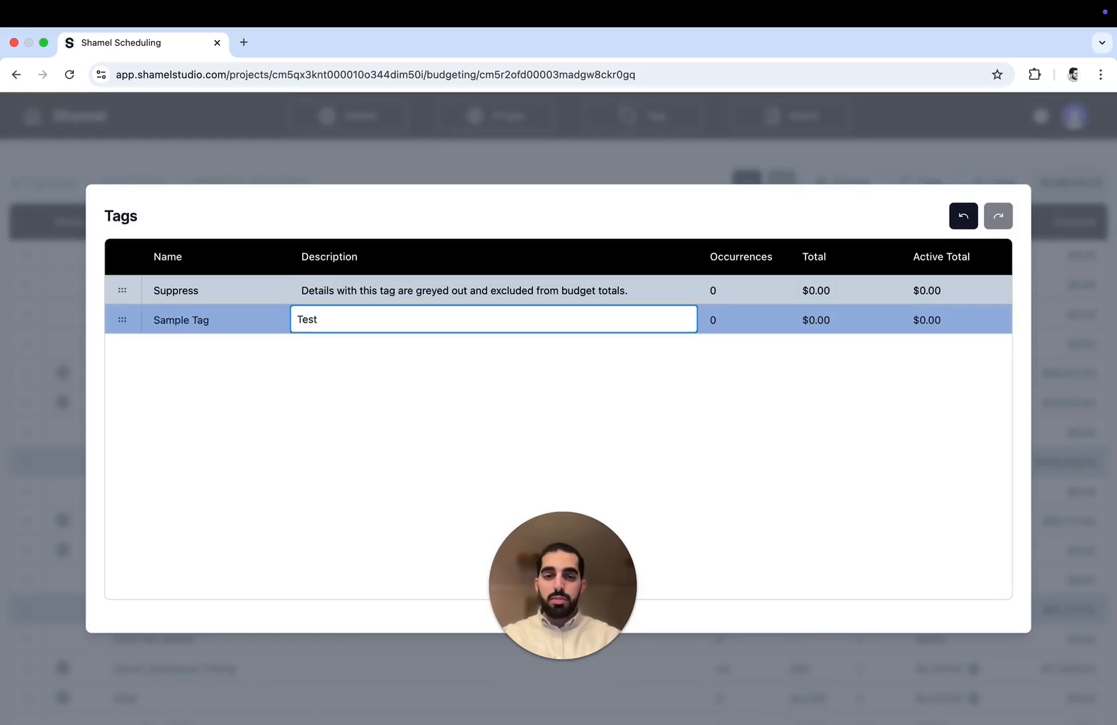
key(Return)
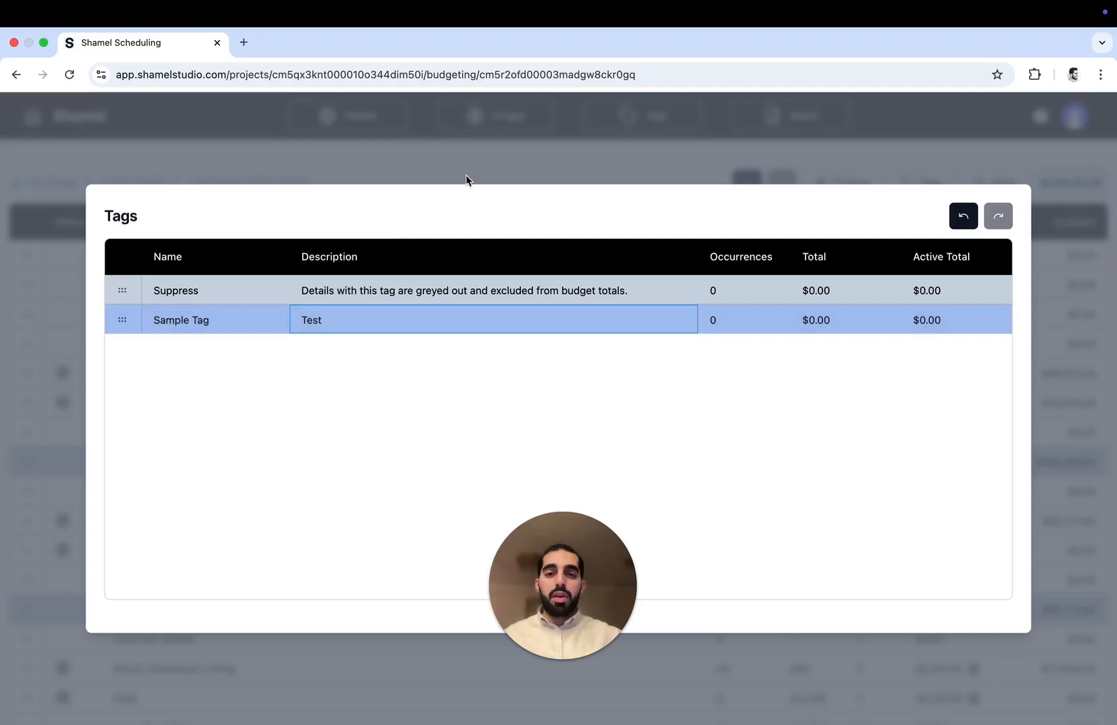
click(466, 176)
Step: View the tags that can be applied to the Principal Cast line items, and return to the Top Sheet
click(943, 191)
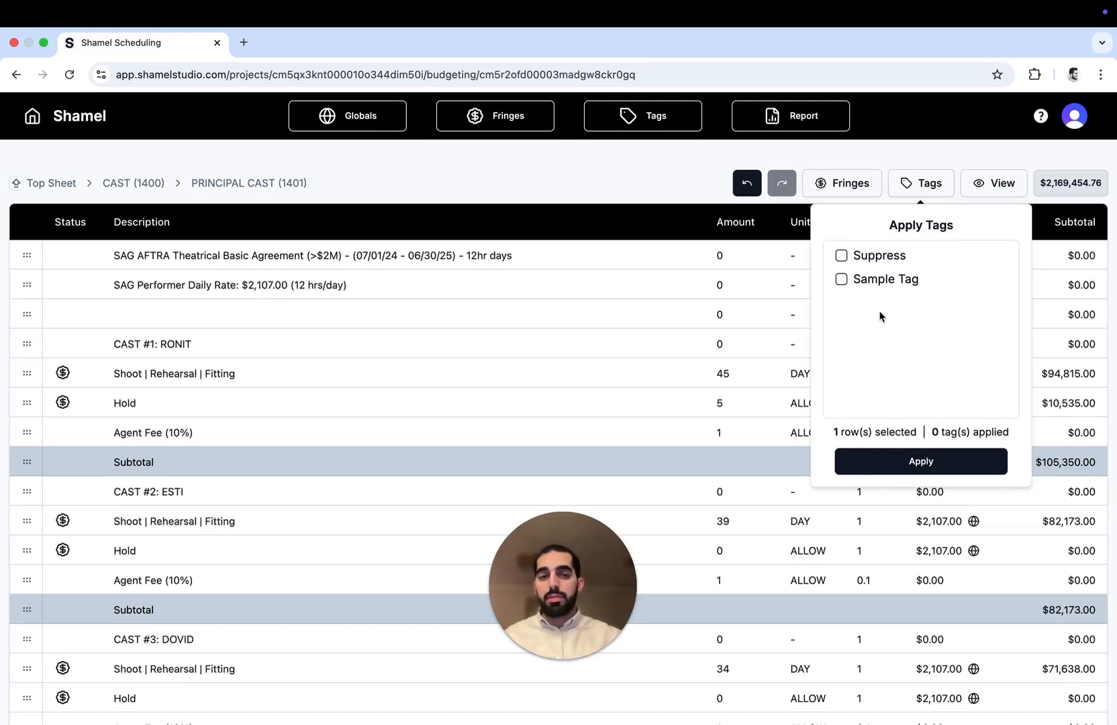
click(626, 180)
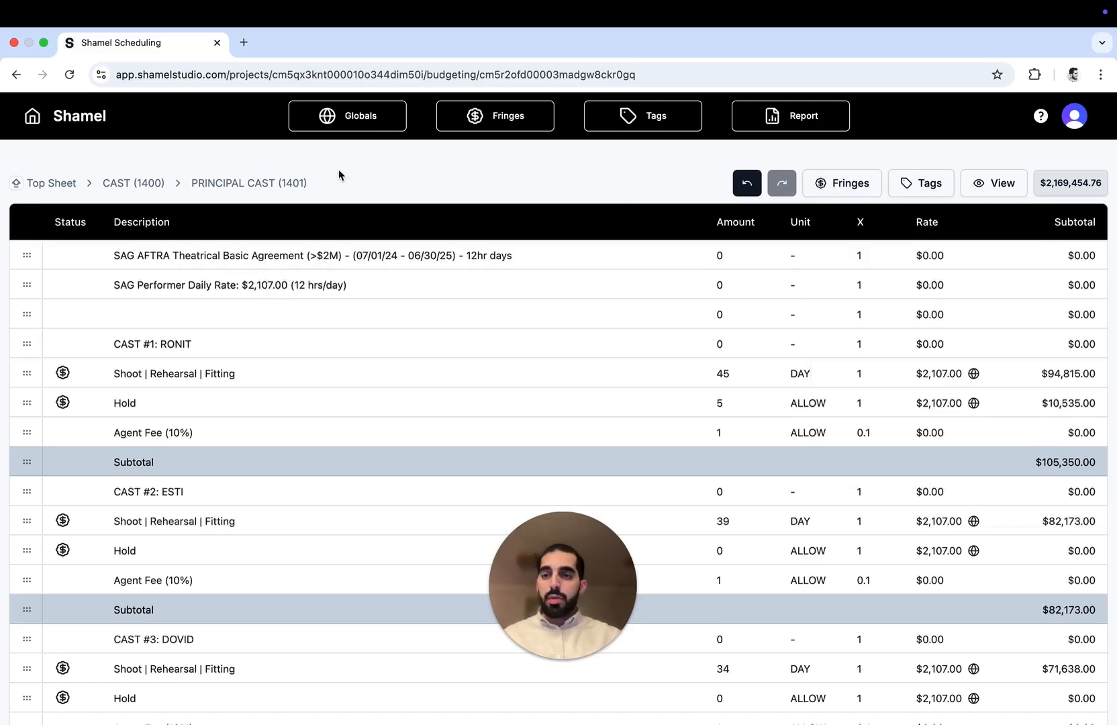
click(61, 182)
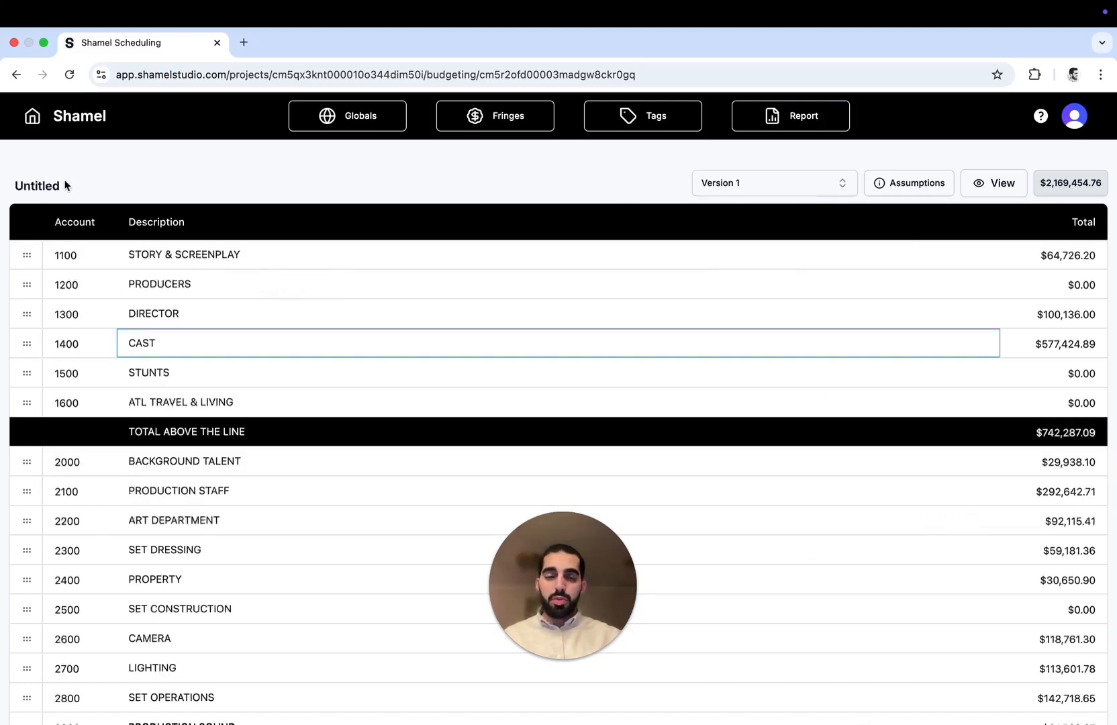
click(612, 181)
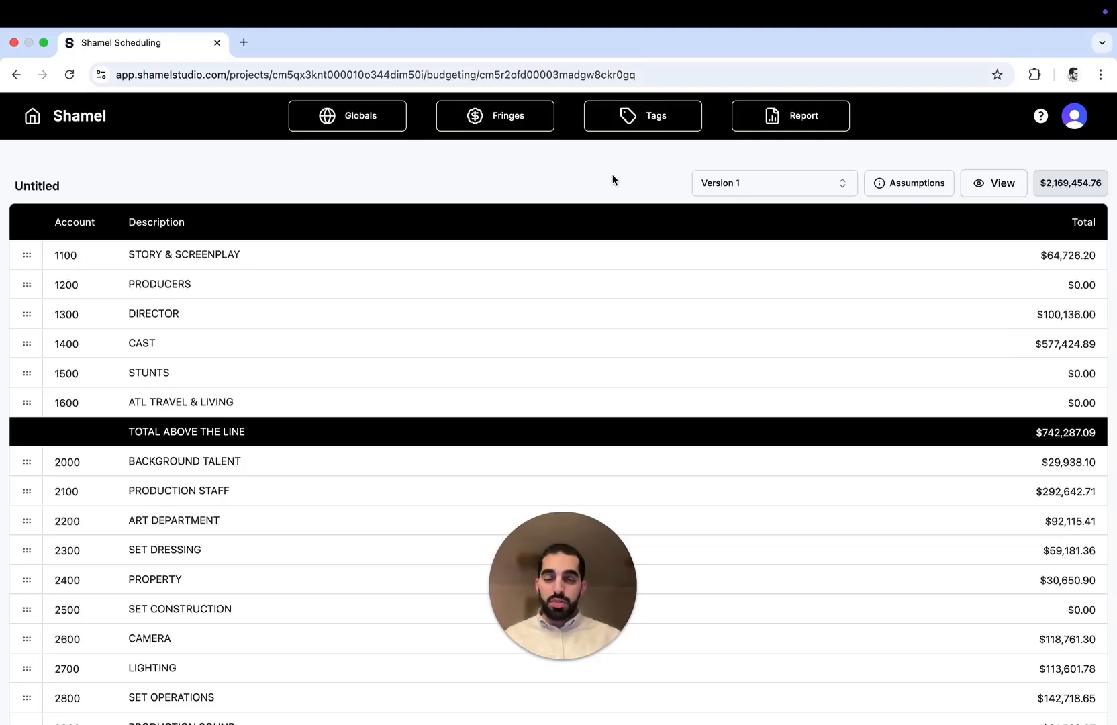
Step: Start a new budget version duplicated with different assumptions, and set its location to New Jersey
click(789, 186)
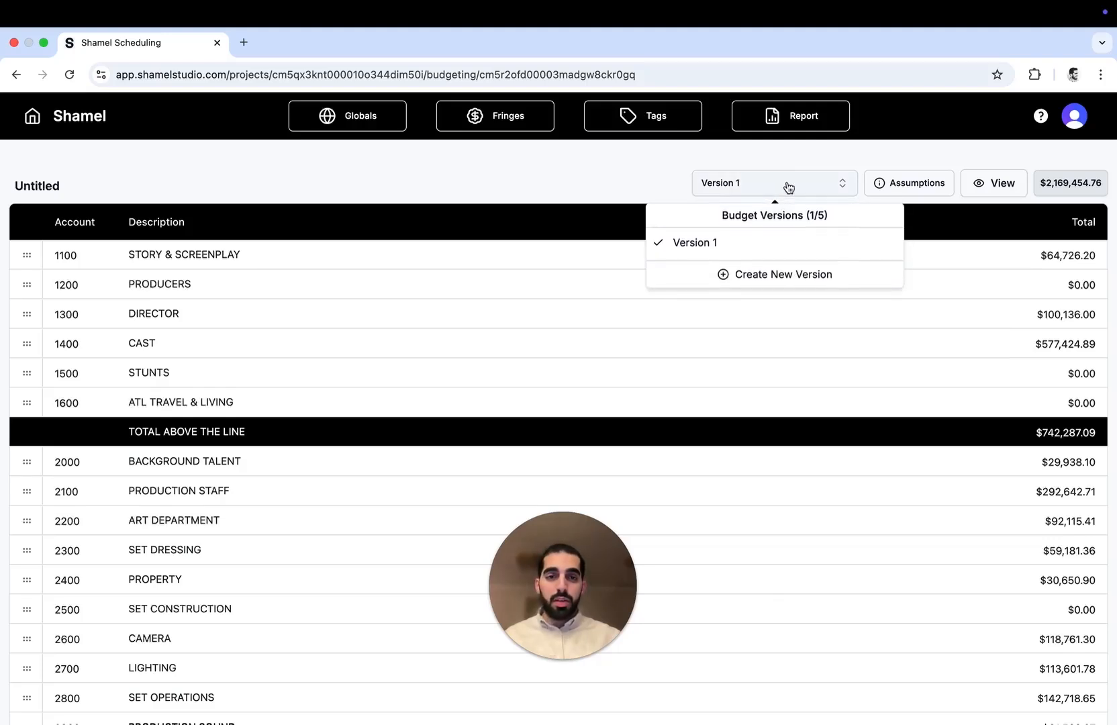
click(783, 274)
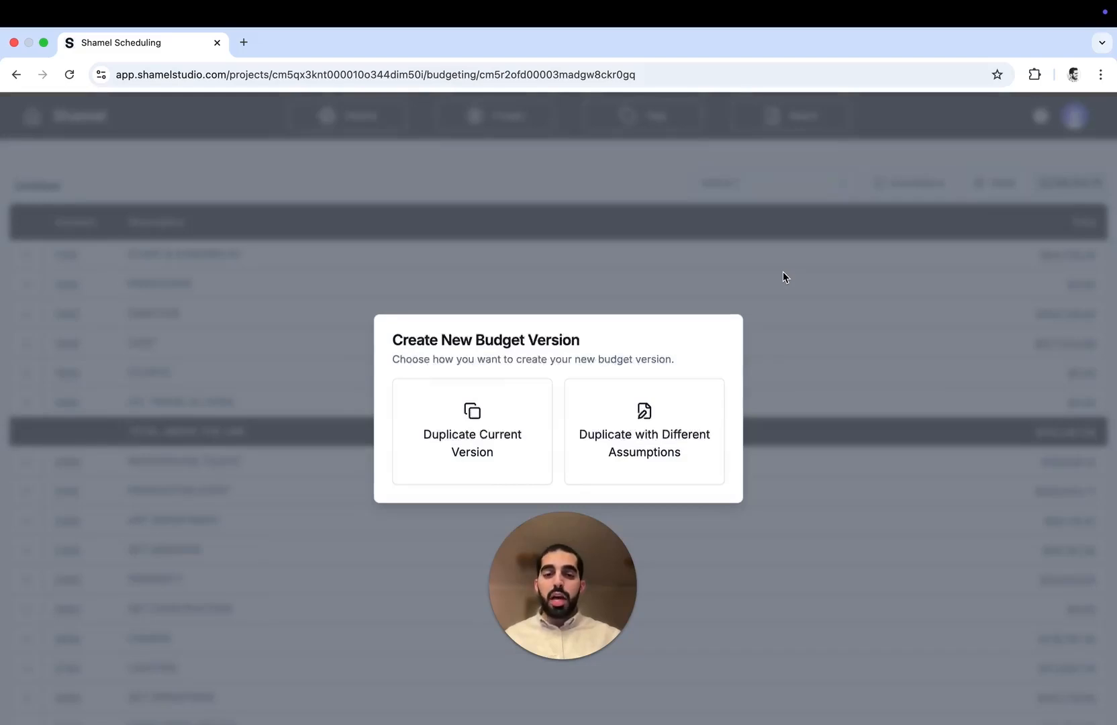
click(665, 411)
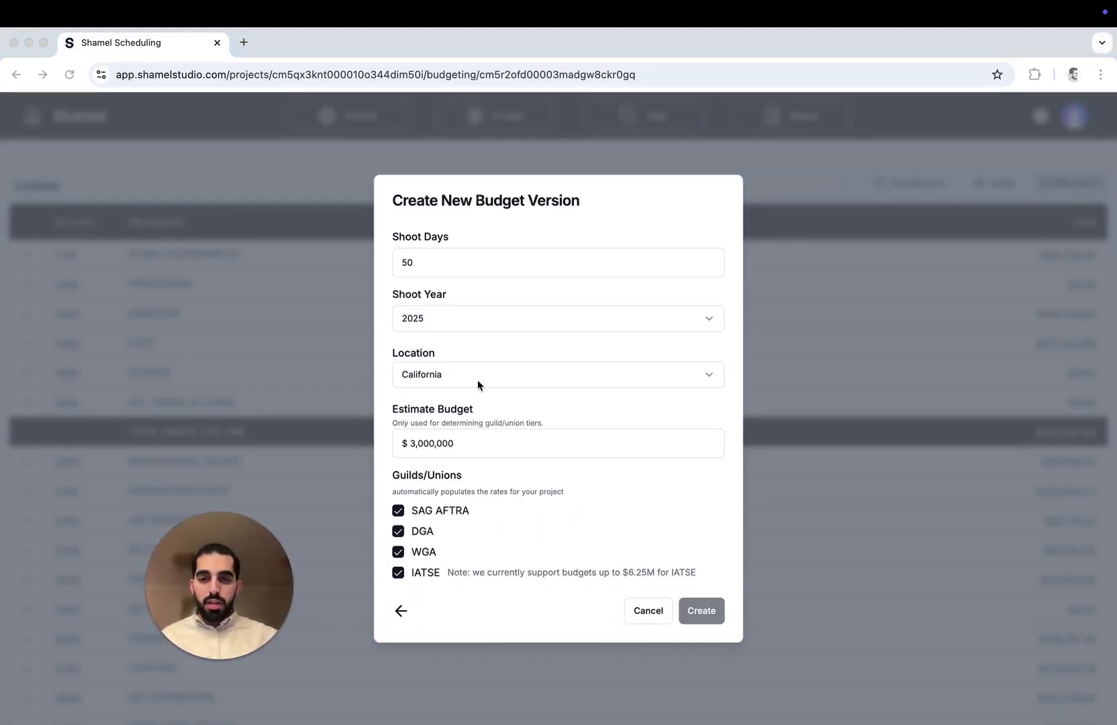
click(502, 377)
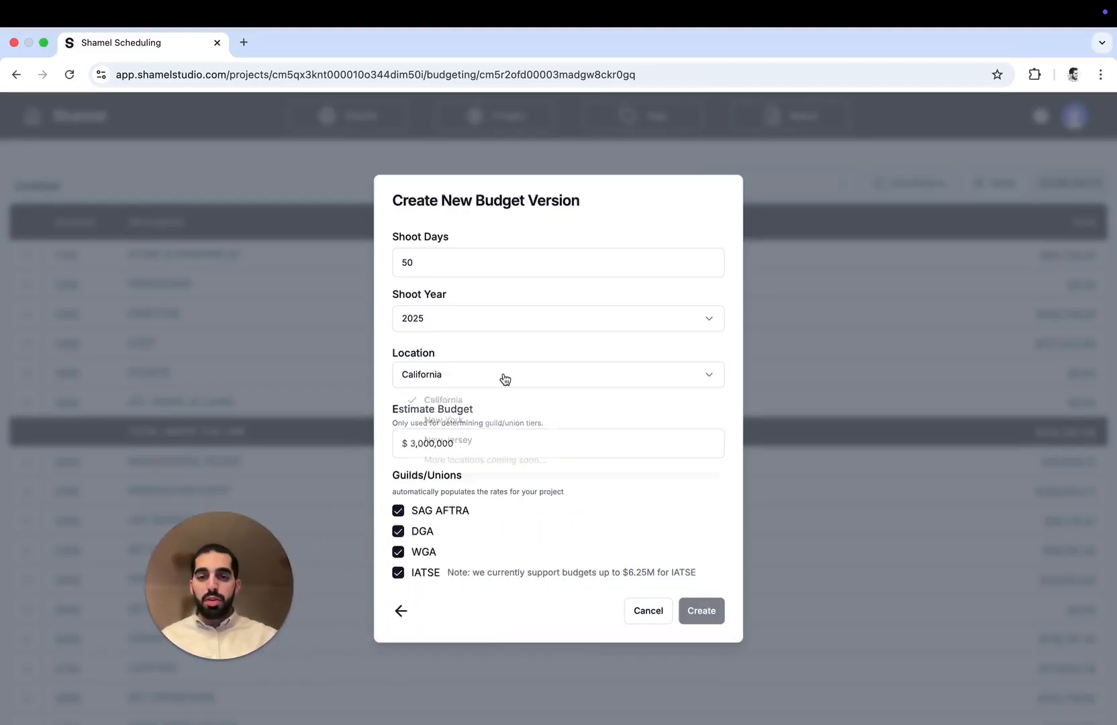
click(480, 446)
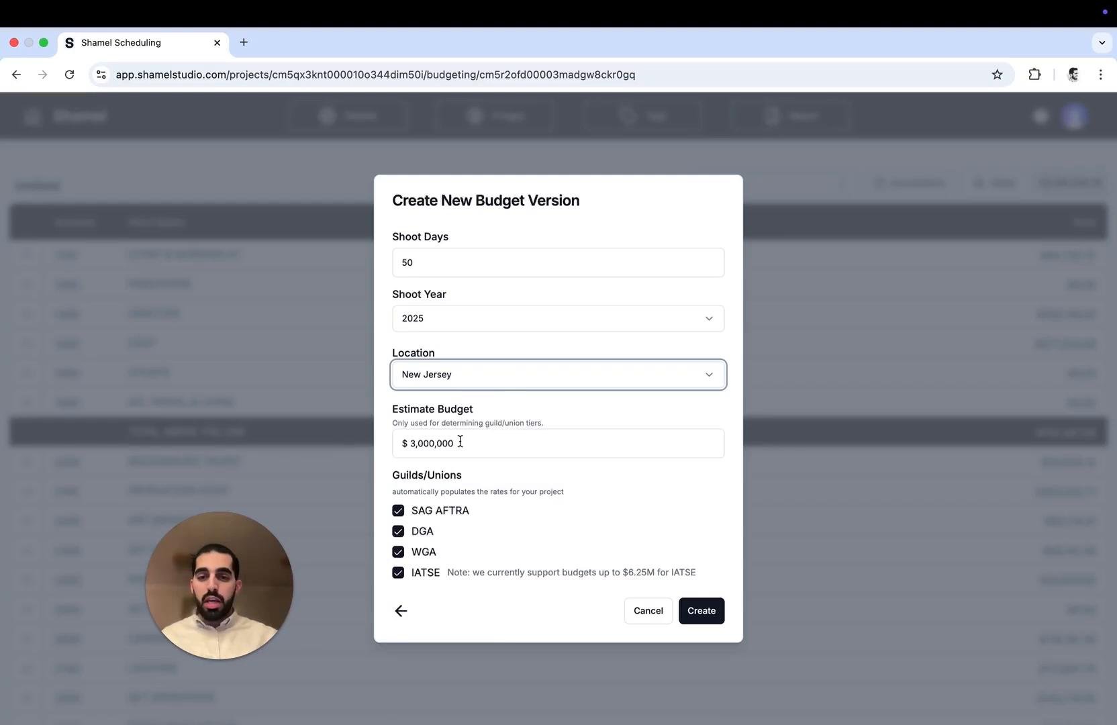
Step: Set the new version's estimate budget to $6,000,000 and create the version
click(461, 443)
drag(414, 443, 409, 443)
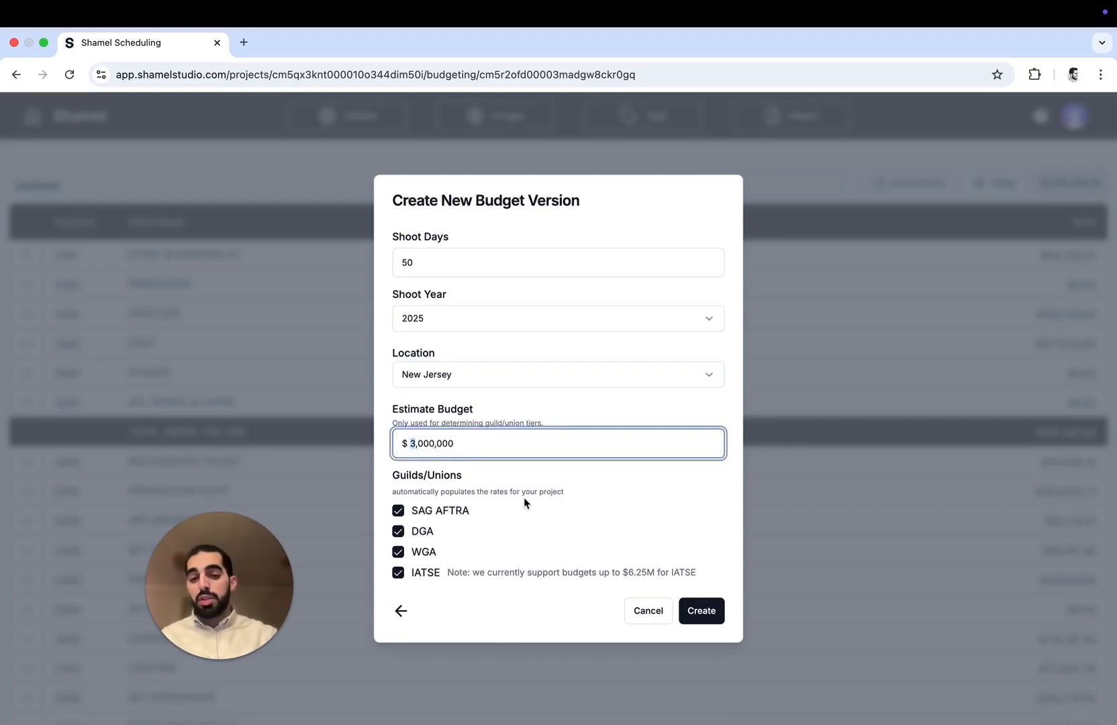
text(6)
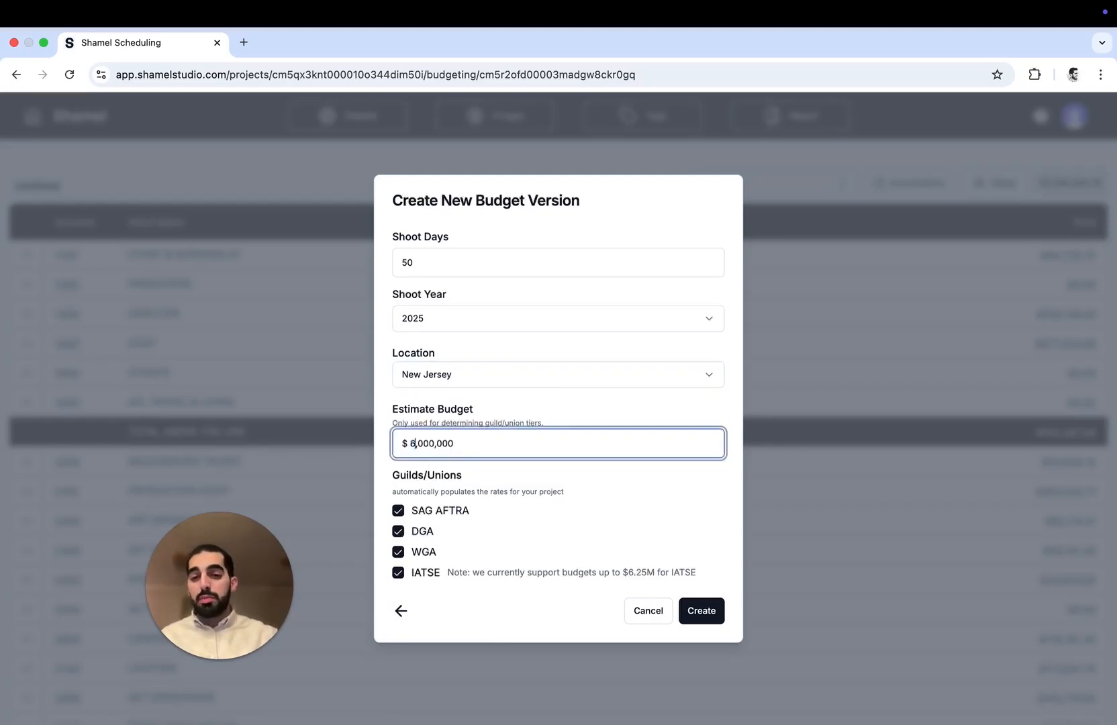
click(701, 610)
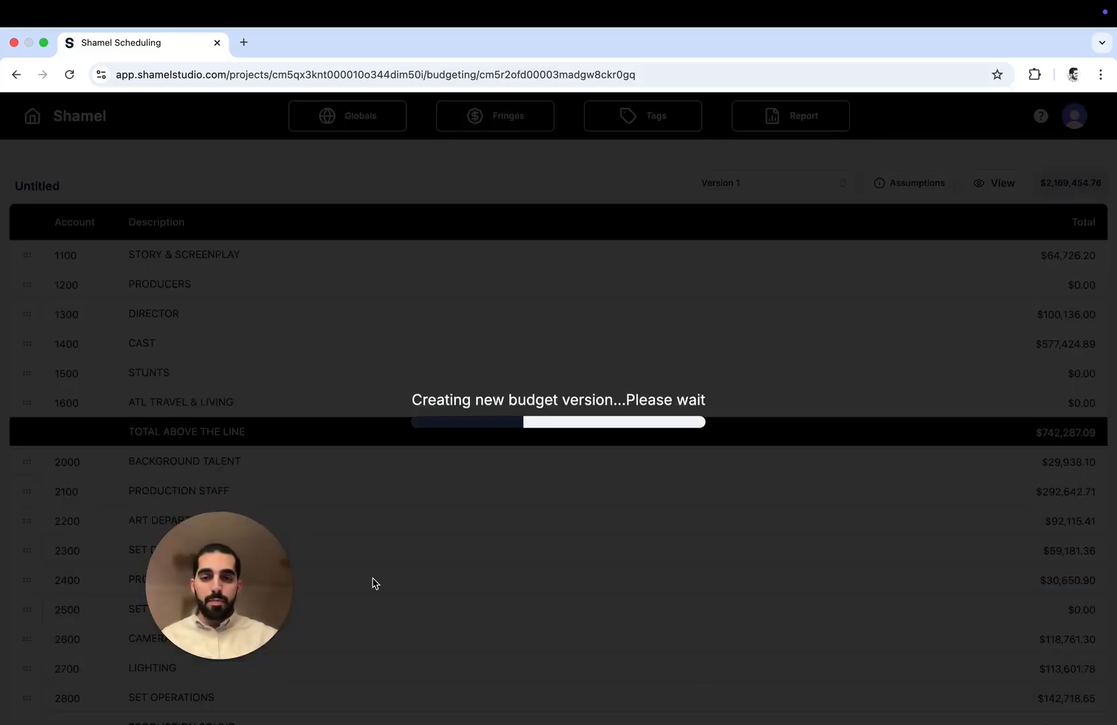
drag(267, 576, 946, 597)
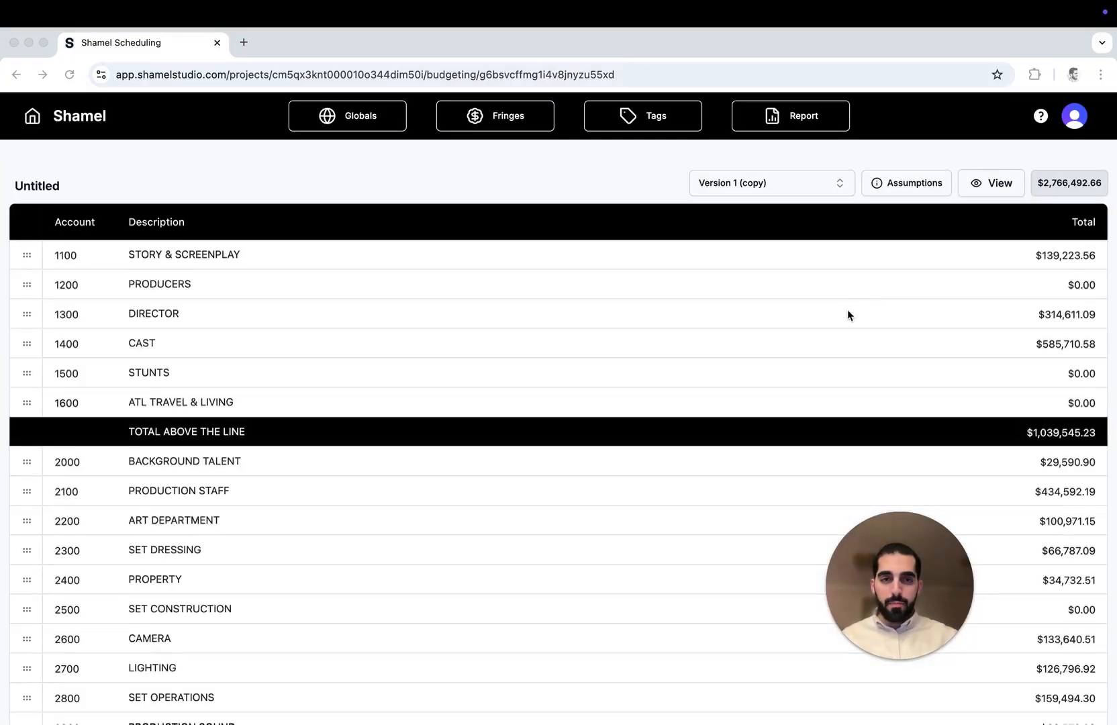
Step: Review the budget assumptions of the new version, including its location and guild tiers
click(913, 189)
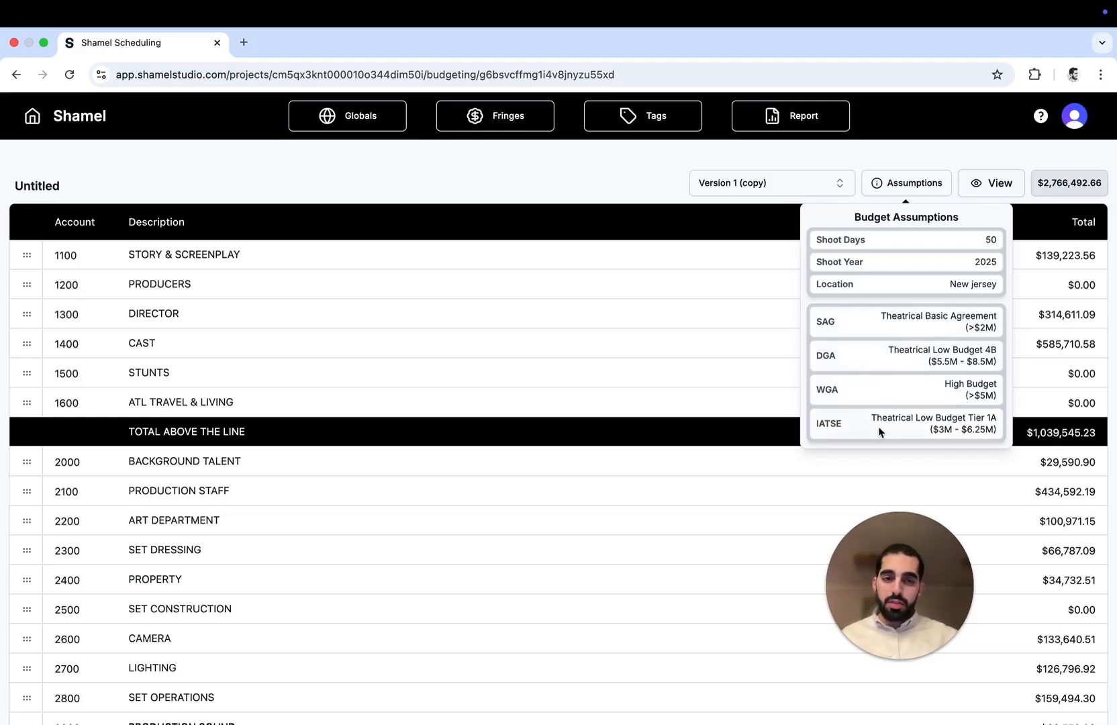
click(729, 295)
Step: Examine the Contingency charge's percentage and type options on the Top Sheet, and close it without changes
scroll(730, 321, down, 12)
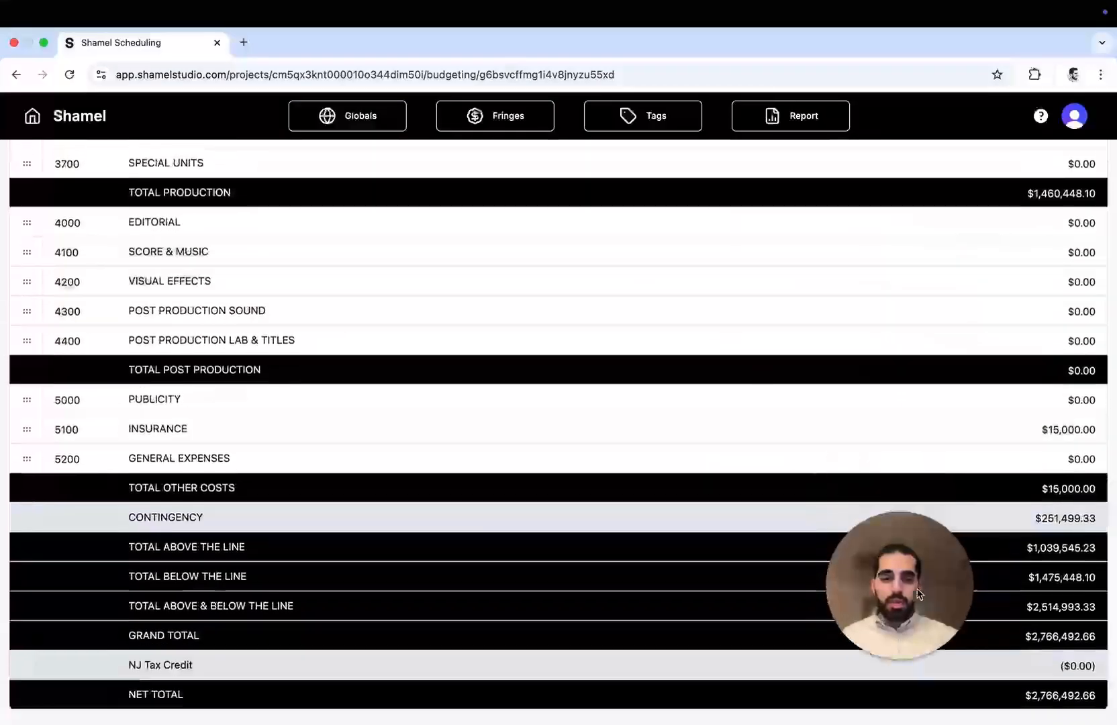
drag(899, 580, 897, 363)
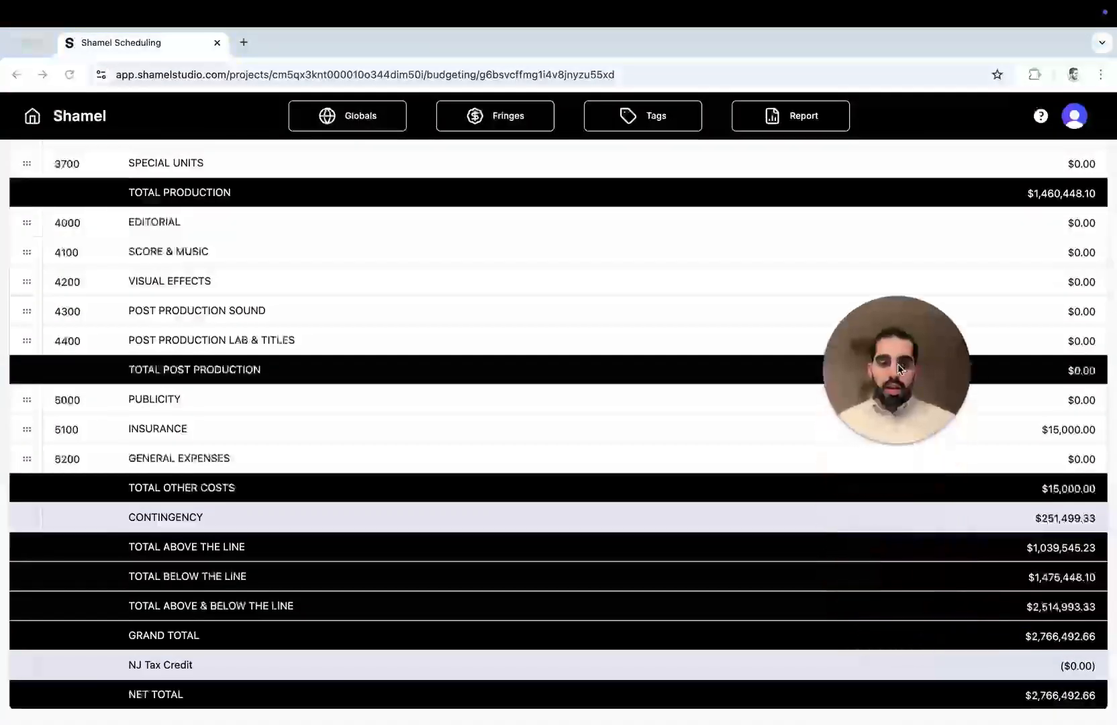
click(28, 517)
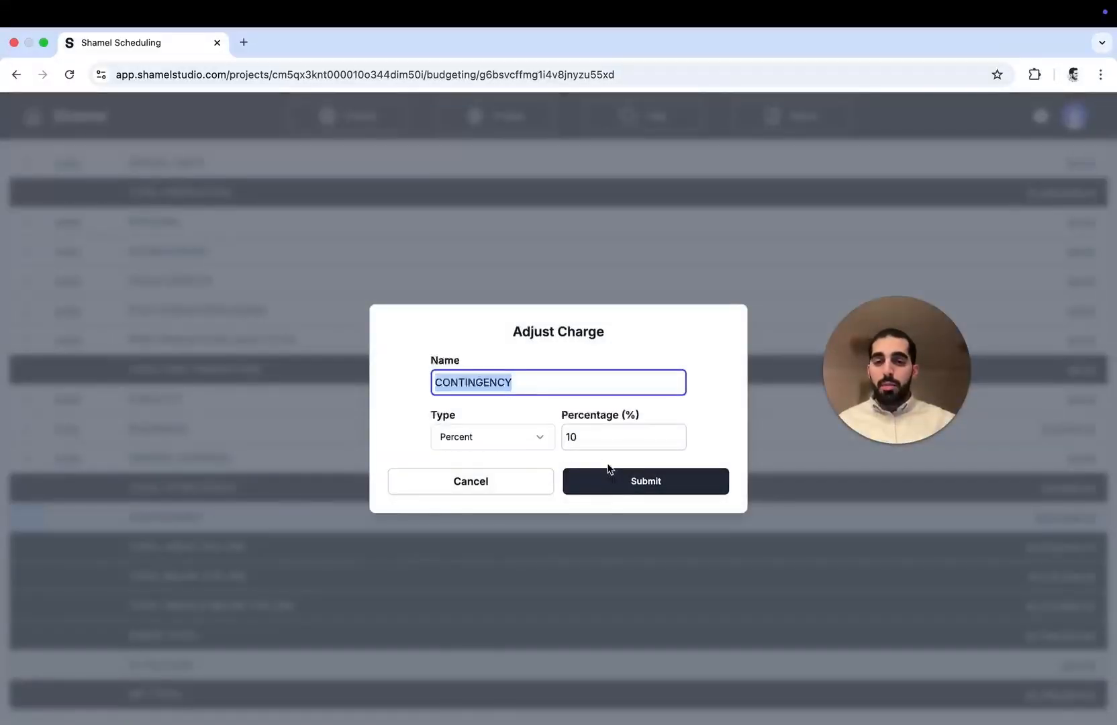
double_click(569, 436)
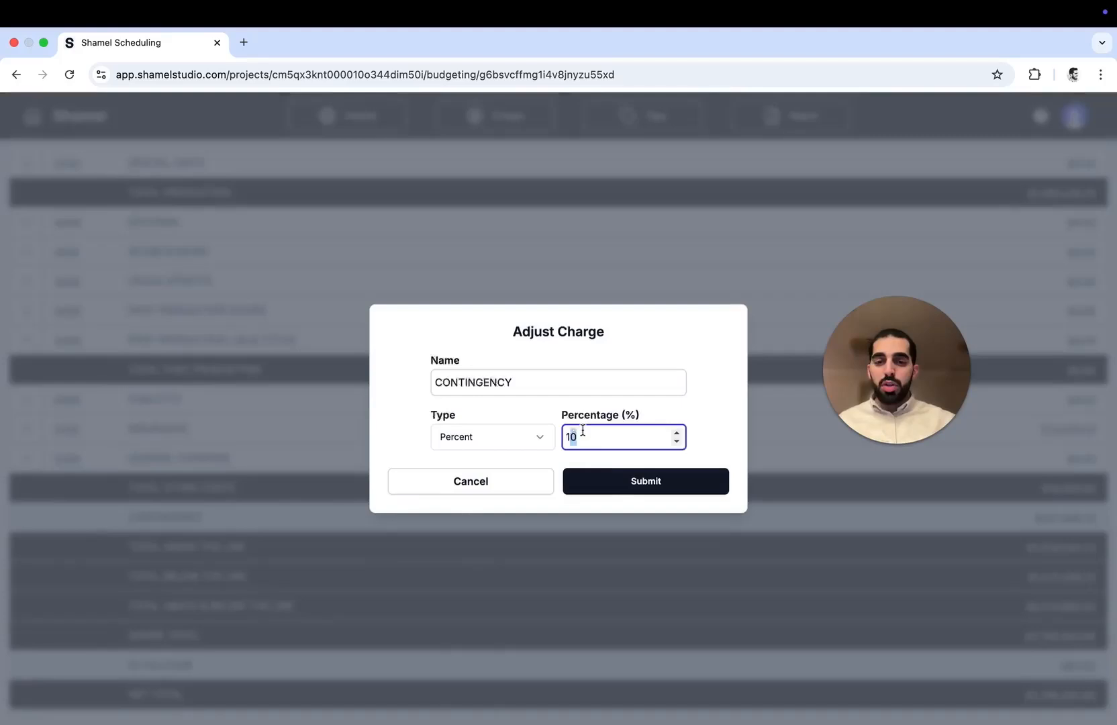
click(586, 431)
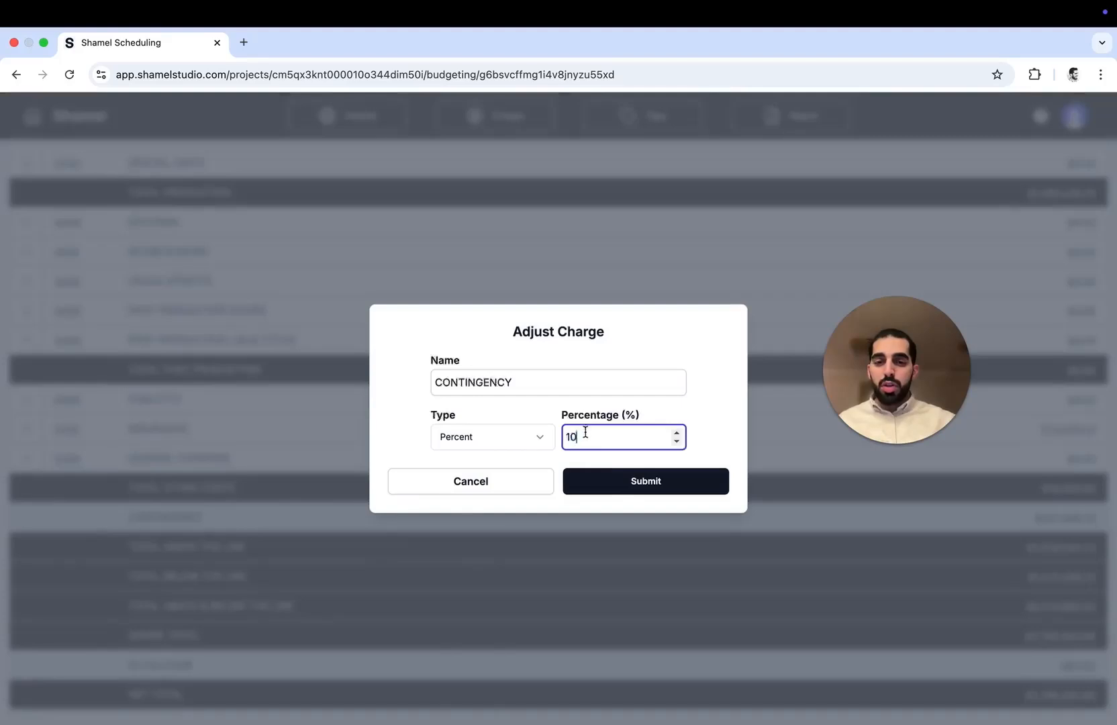
click(528, 439)
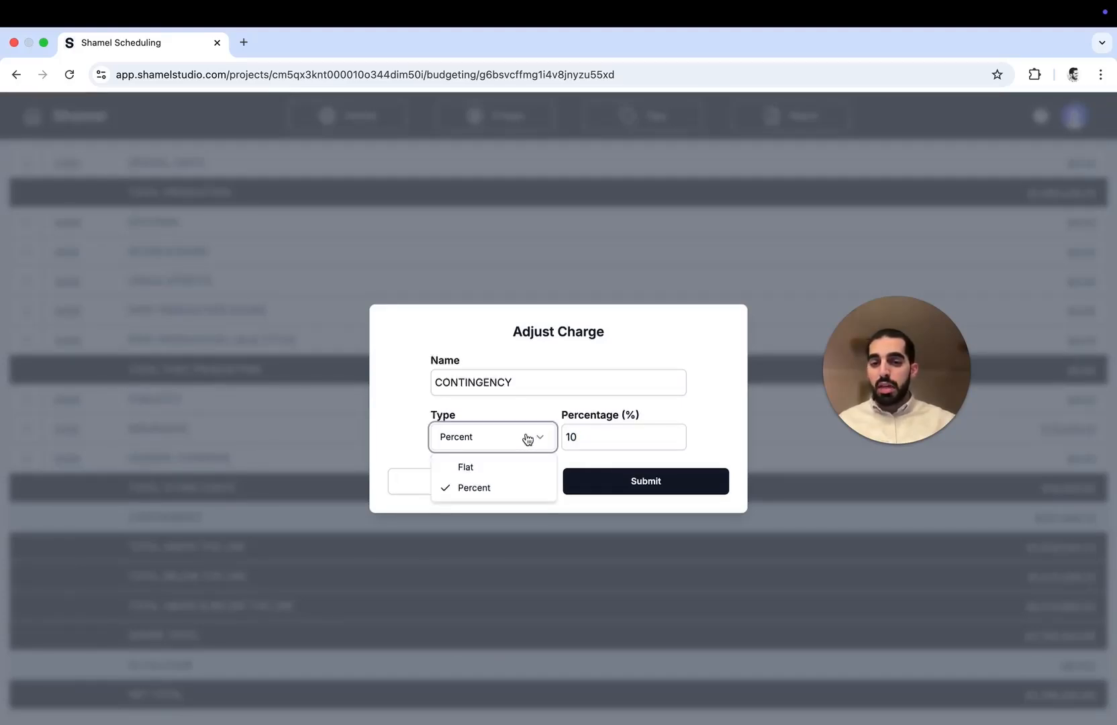
click(528, 439)
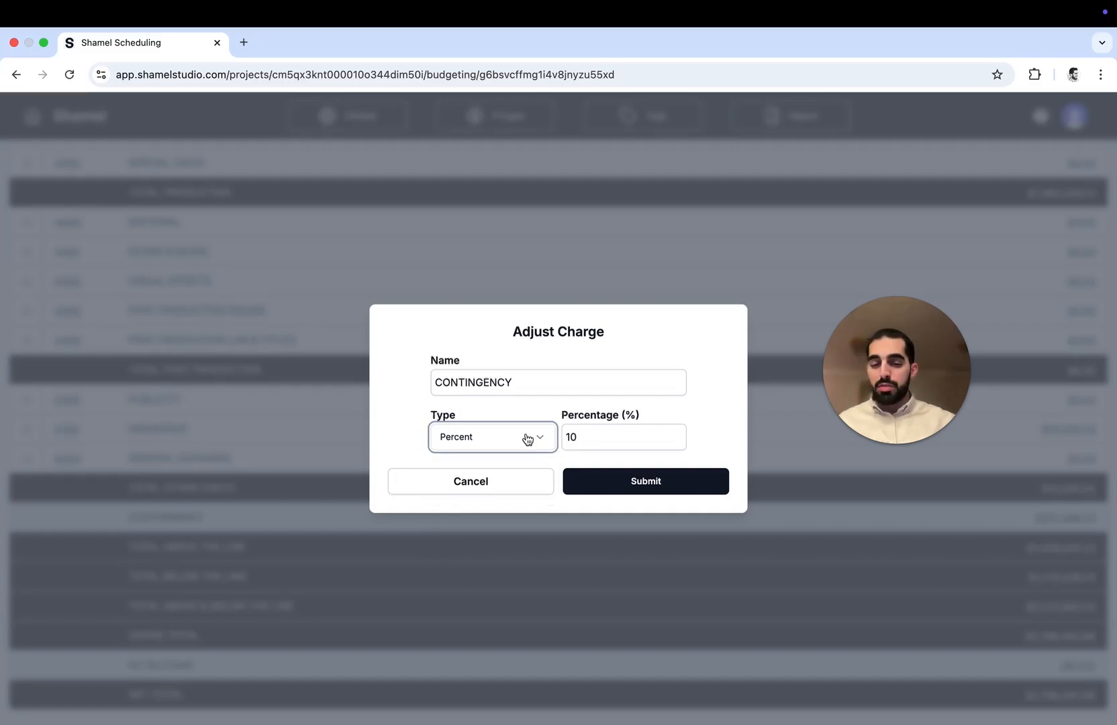
click(503, 495)
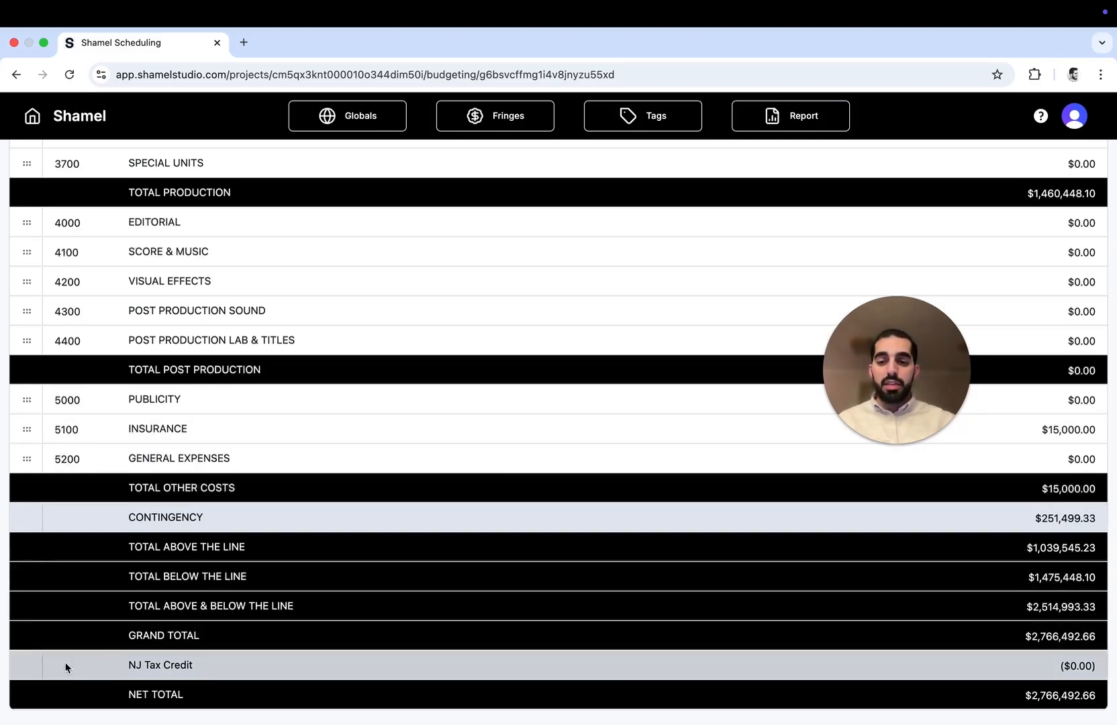
Step: Examine the NJ Tax Credit's settings, including its tag, cap type and percentage, and close them without changes
click(27, 667)
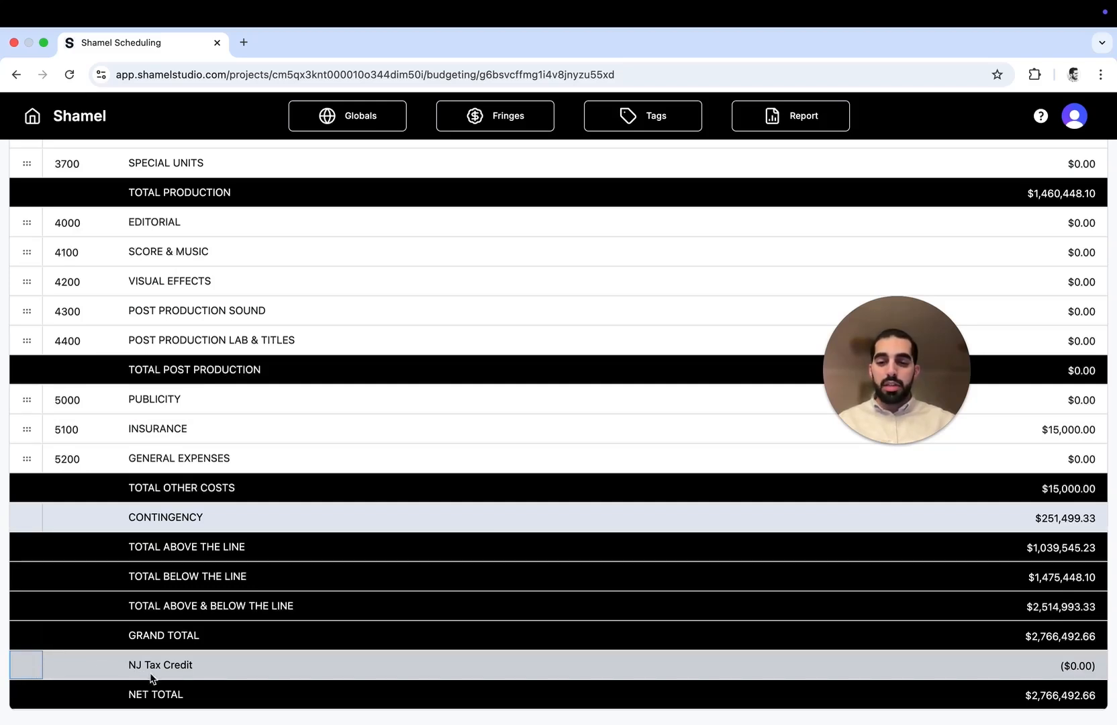
double_click(24, 668)
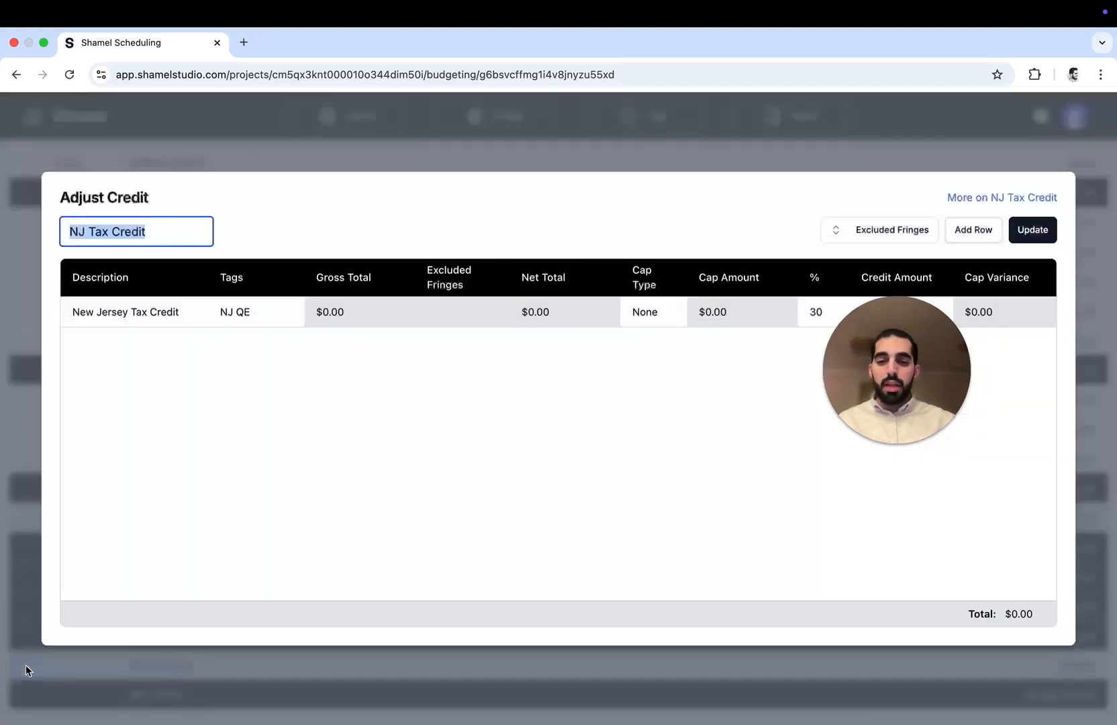
drag(916, 316, 904, 448)
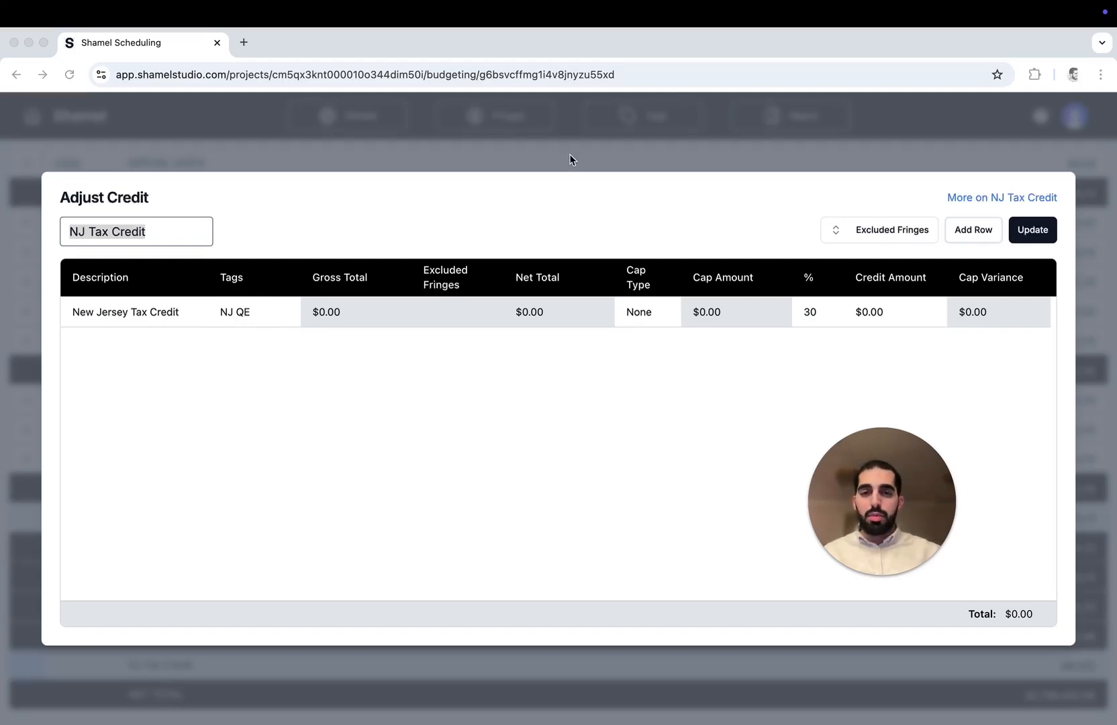
click(590, 158)
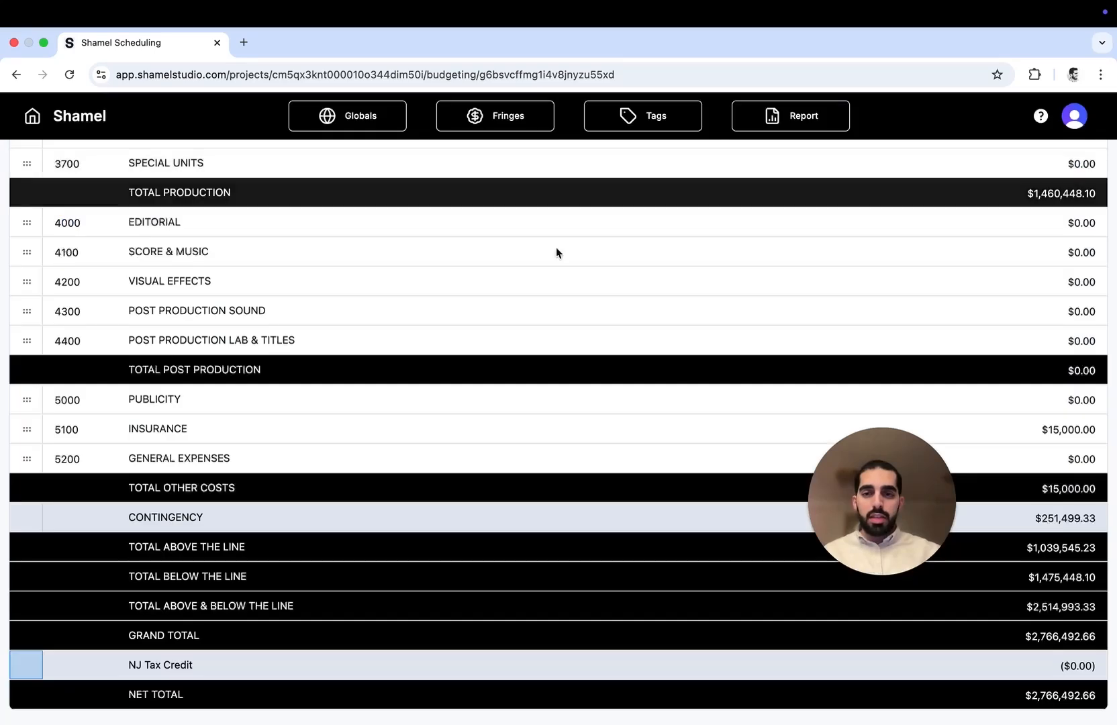
Step: Apply the NJ QE tag to the Shoot line of Director of Photography (2601) in the Camera account, and return to the Top Sheet
scroll(556, 253, up, 10)
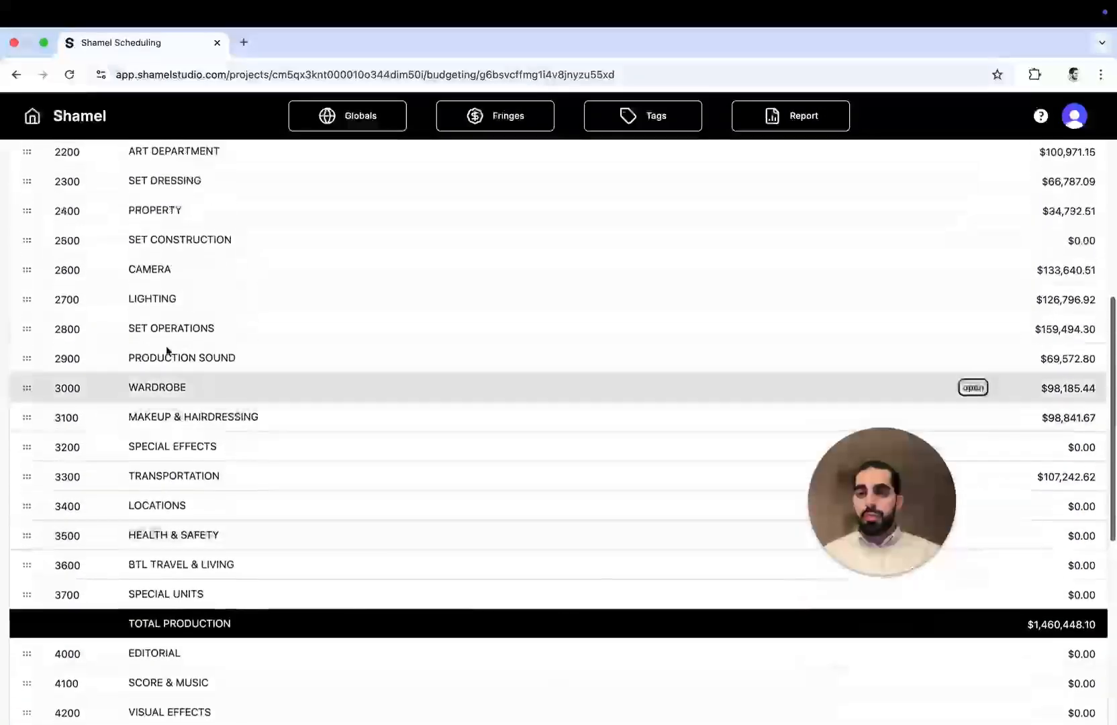
click(33, 268)
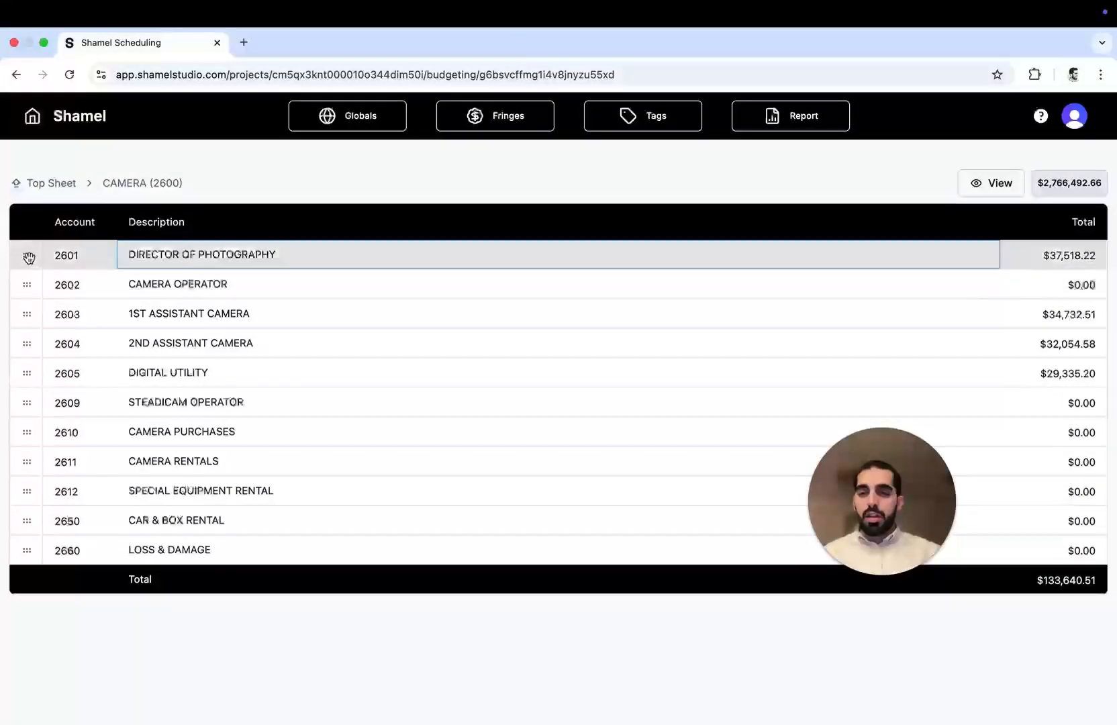
double_click(29, 257)
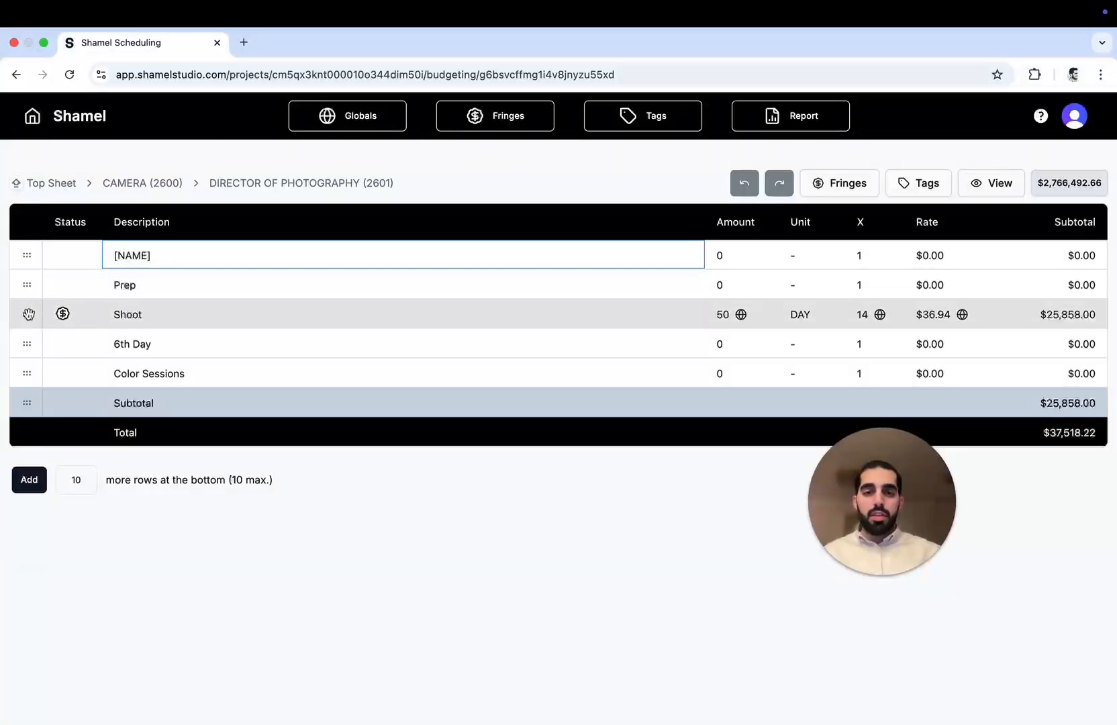
click(29, 314)
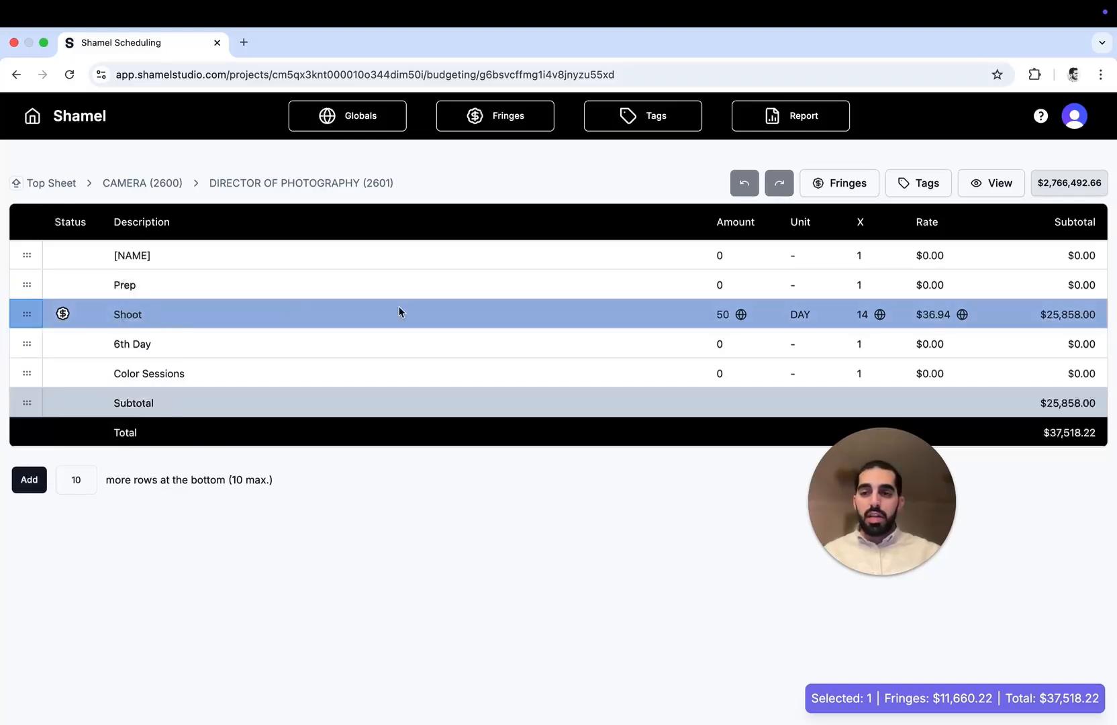
click(916, 188)
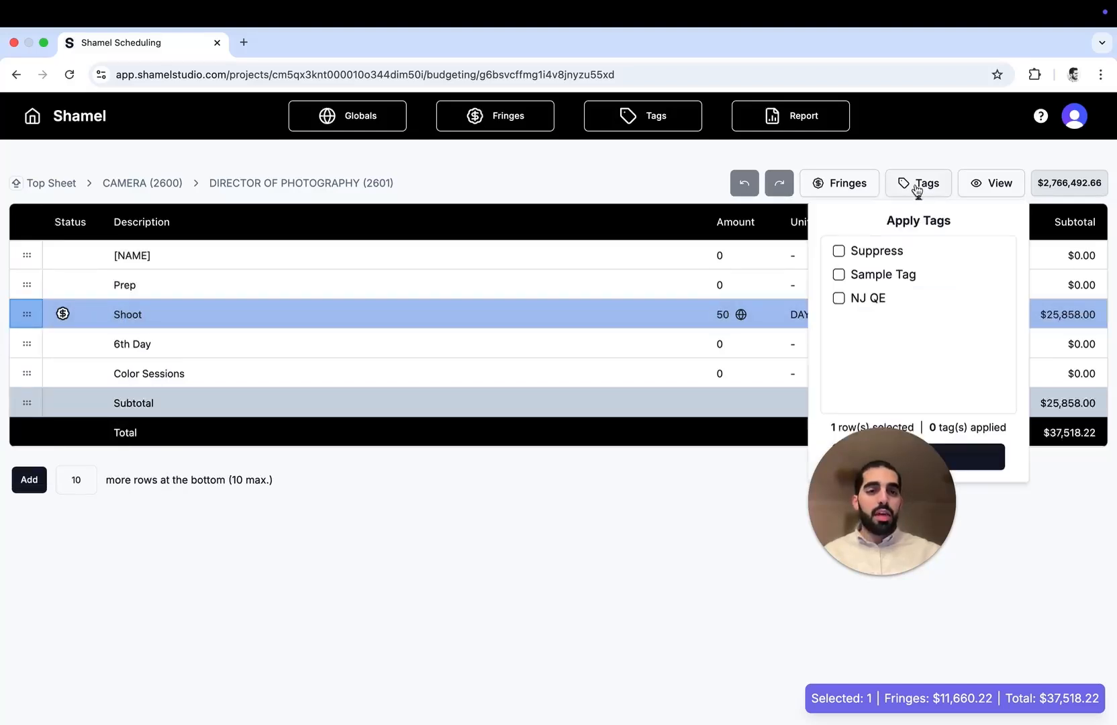
click(839, 304)
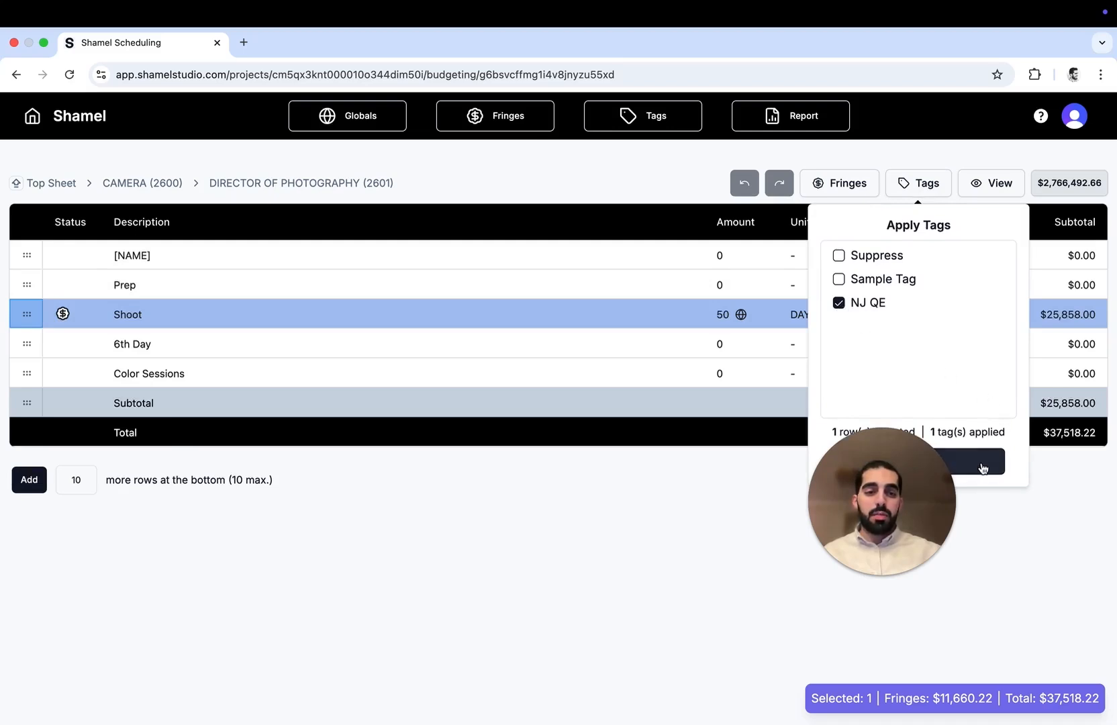
drag(911, 465, 791, 472)
click(932, 466)
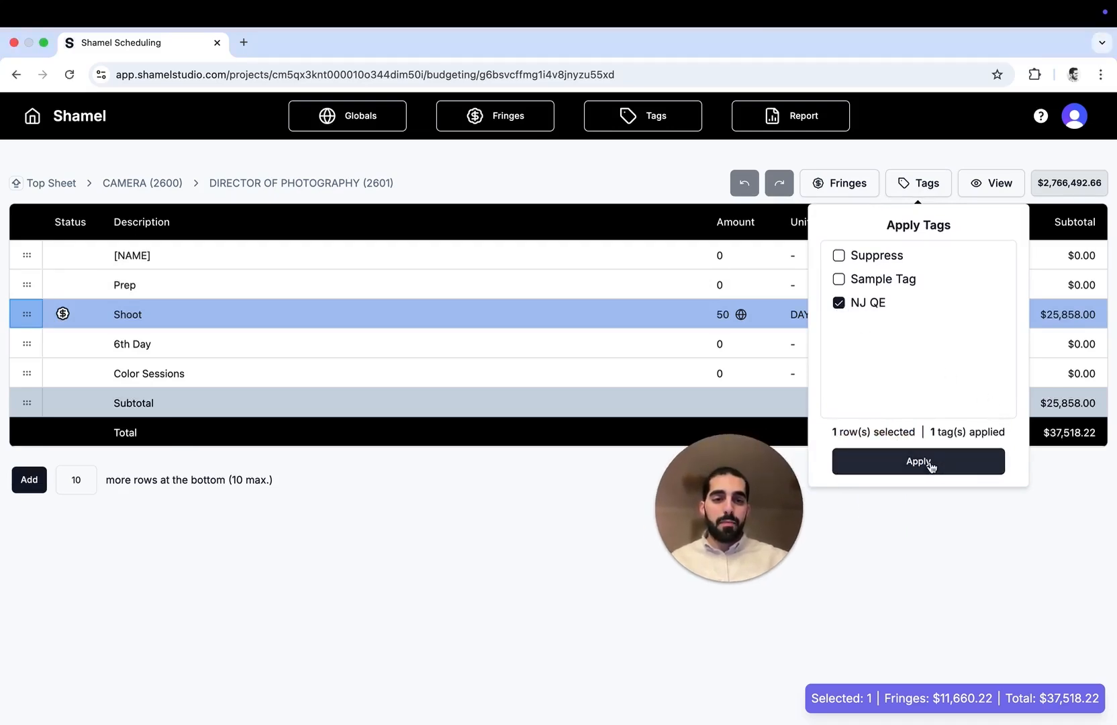
click(925, 463)
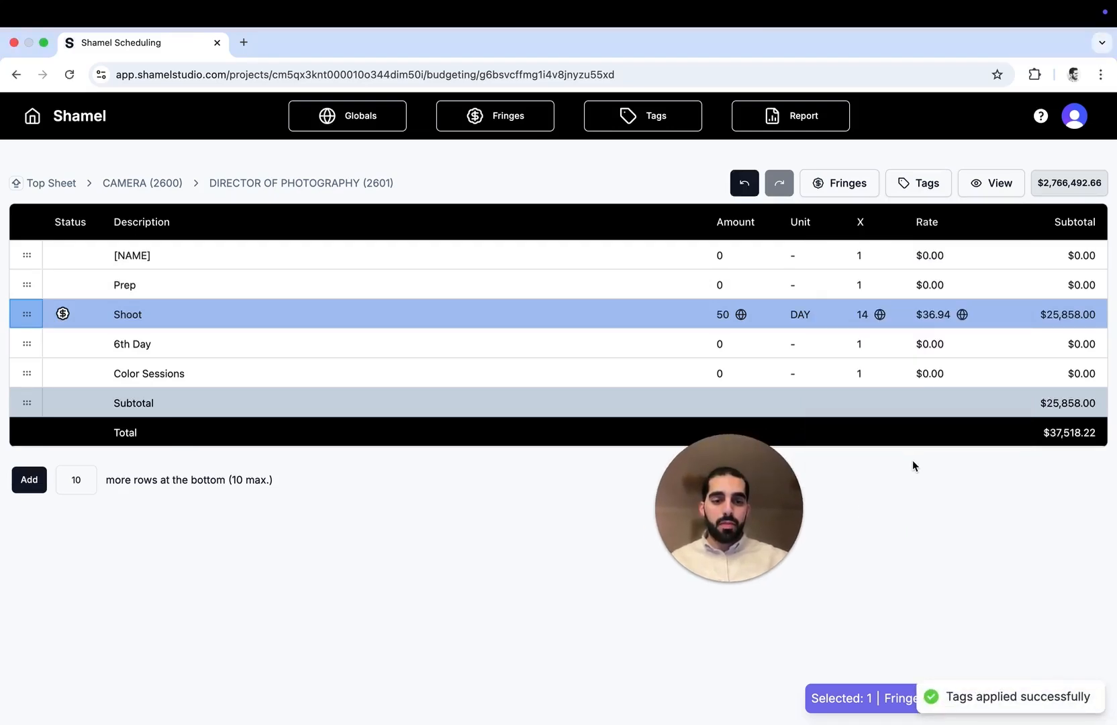
click(40, 185)
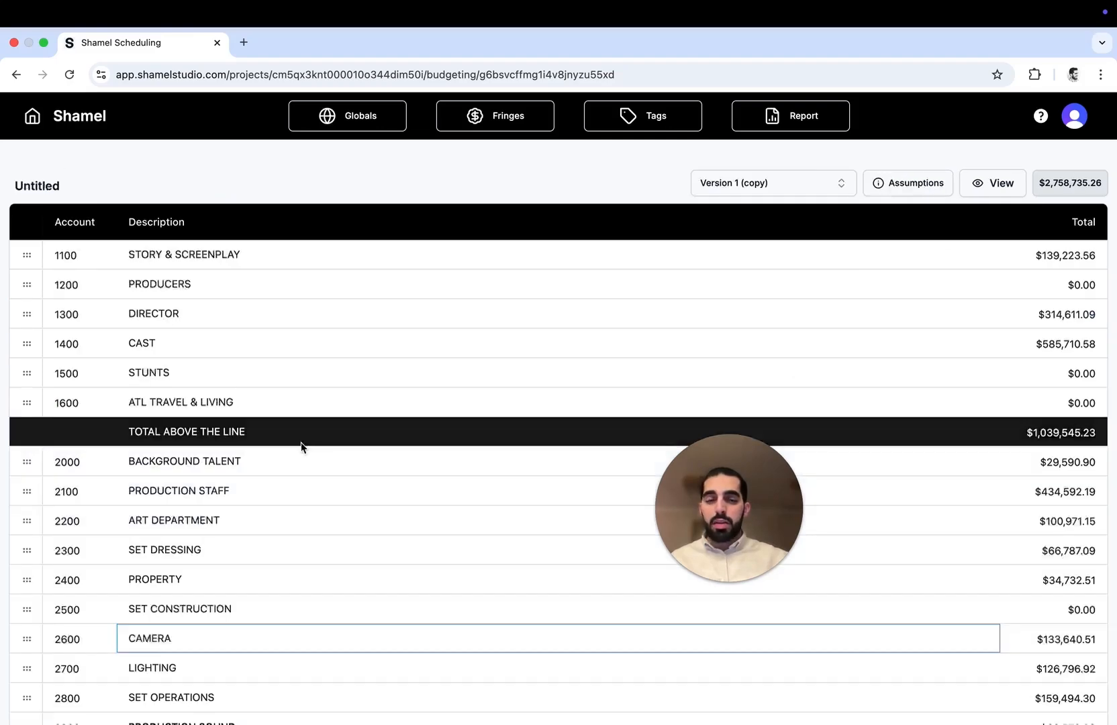
Step: Start a new credit on the Top Sheet and name it Sample Credit
scroll(301, 446, down, 15)
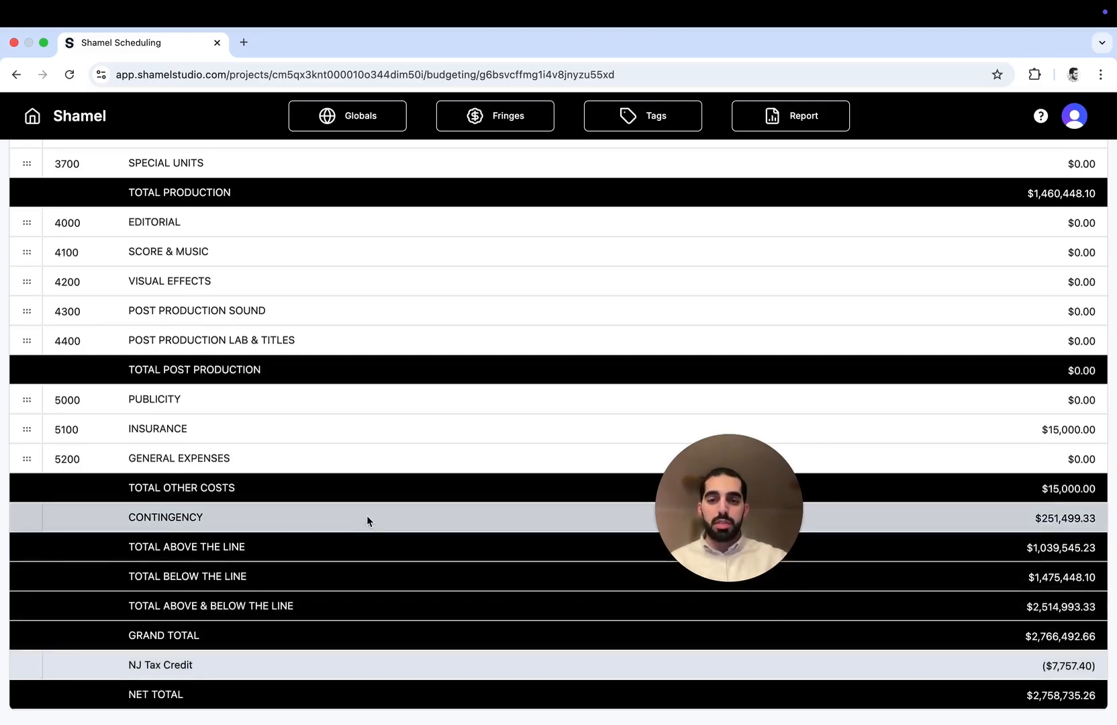
right_click(467, 456)
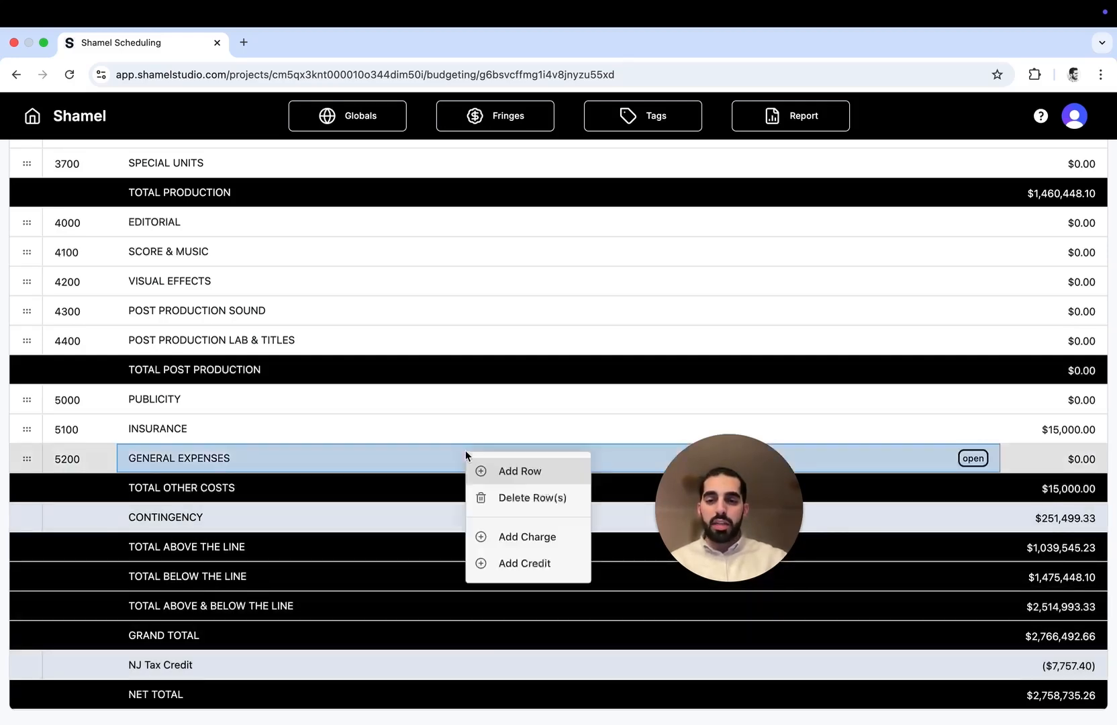
click(530, 565)
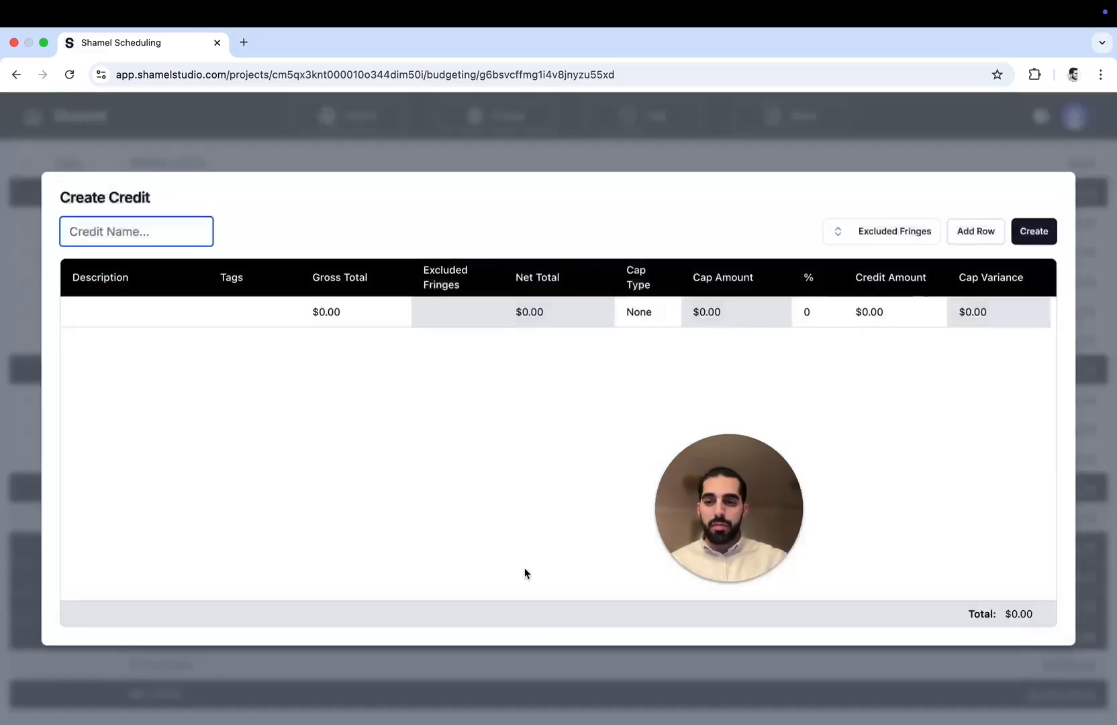
click(145, 228)
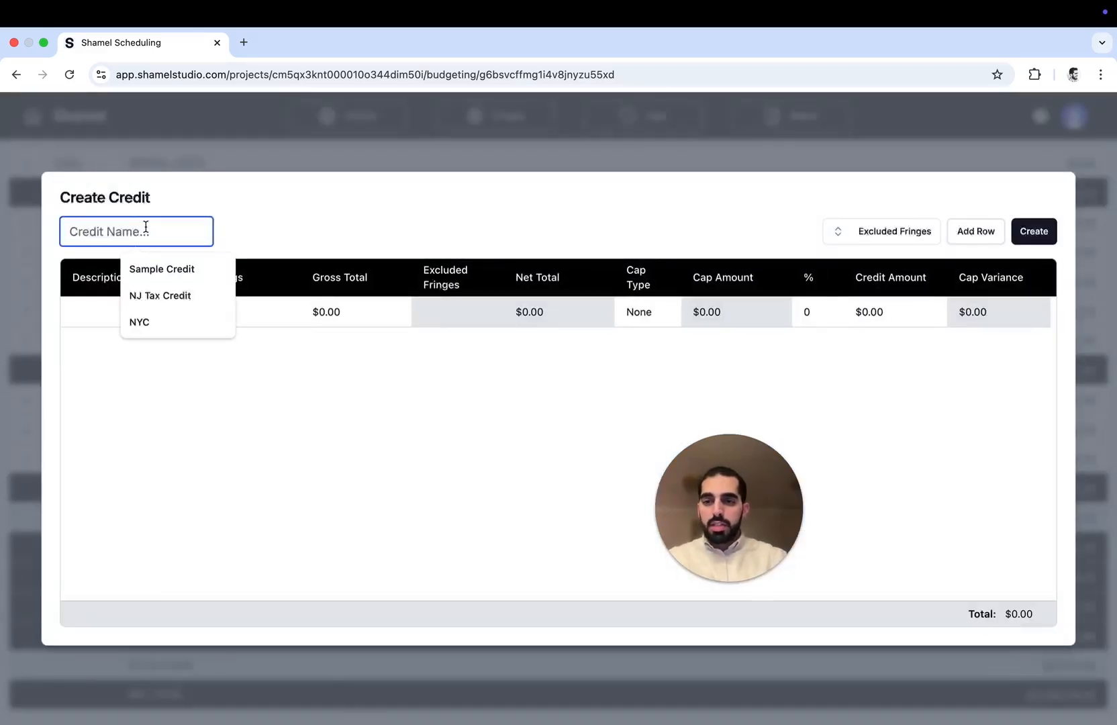
click(155, 268)
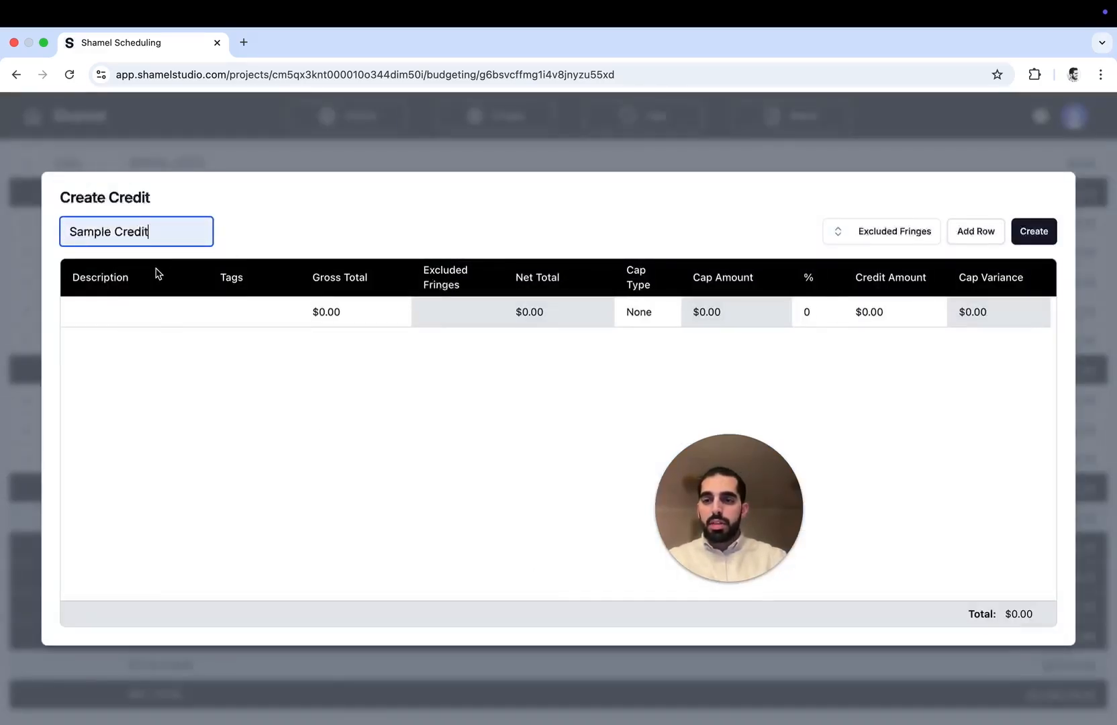
Step: Set the credit's first row to a gross total of $1,000,000 and a credit percentage of 20
click(159, 316)
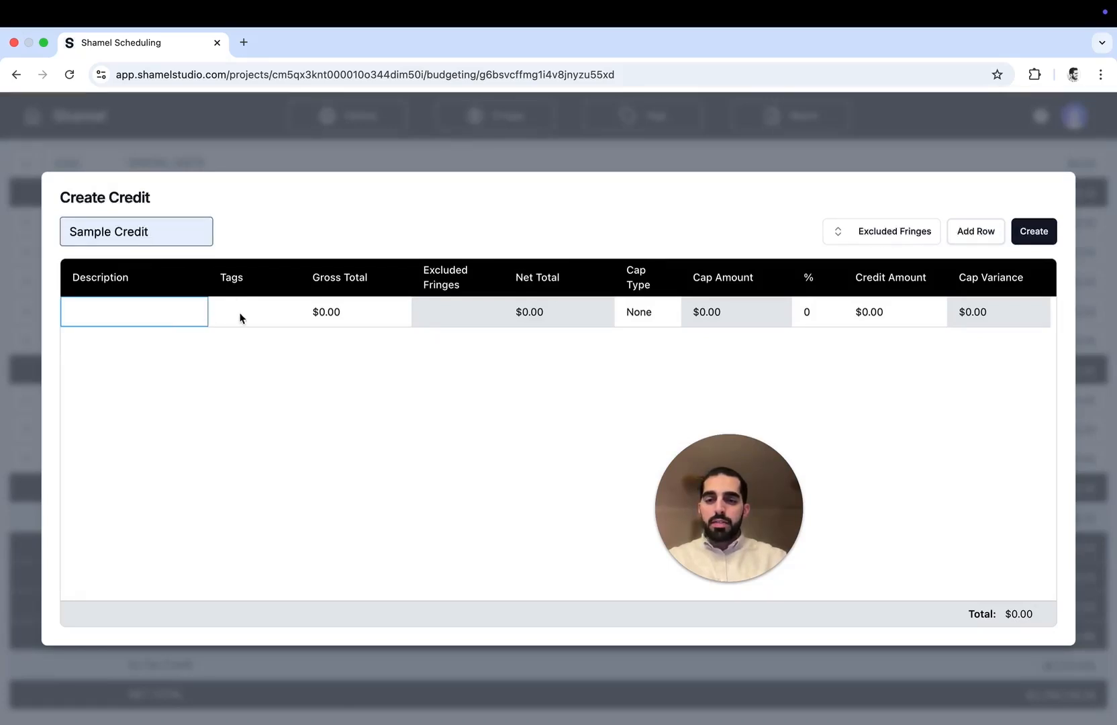
click(341, 317)
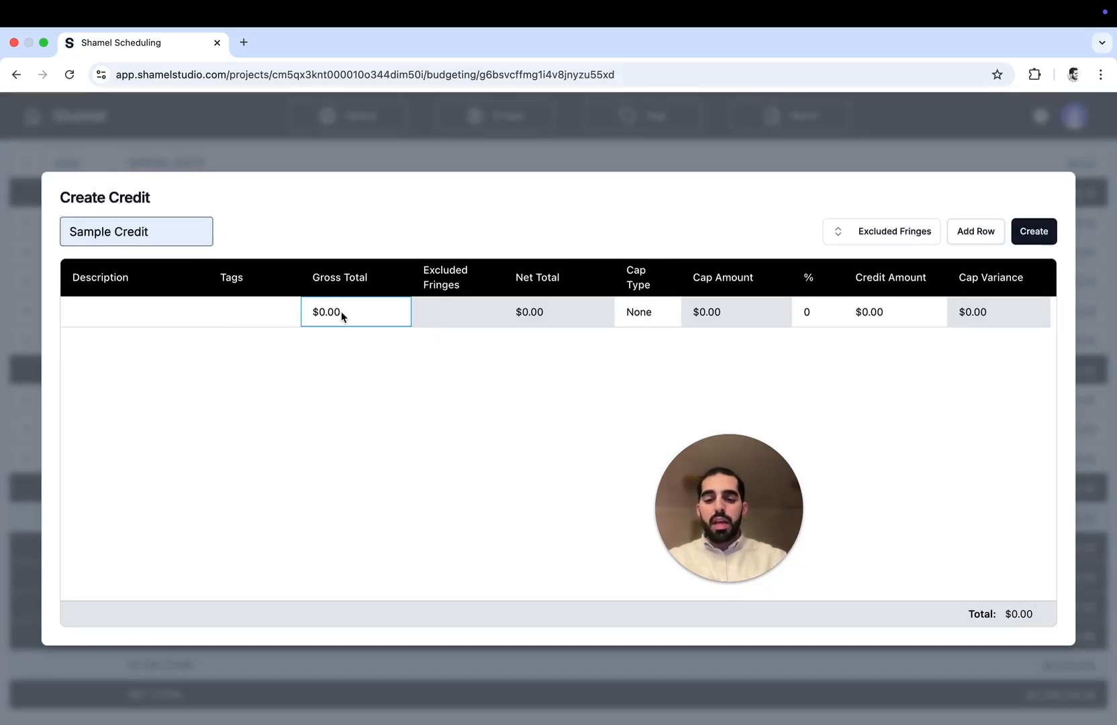
text(1,000,)
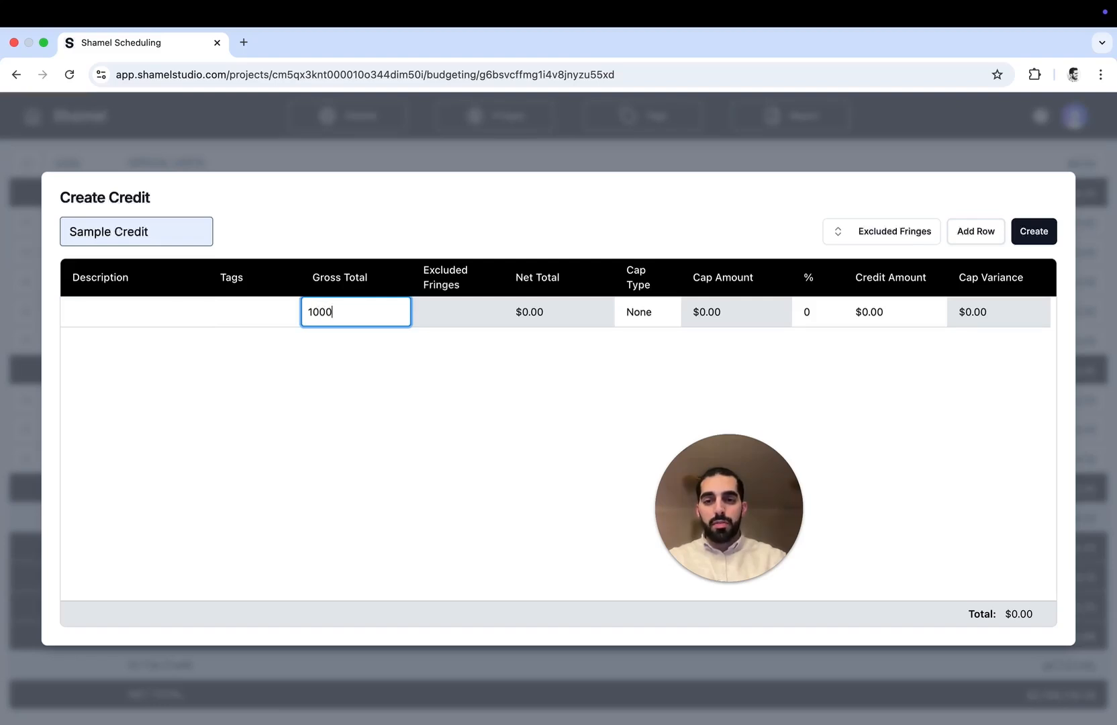
text(000)
key(Return)
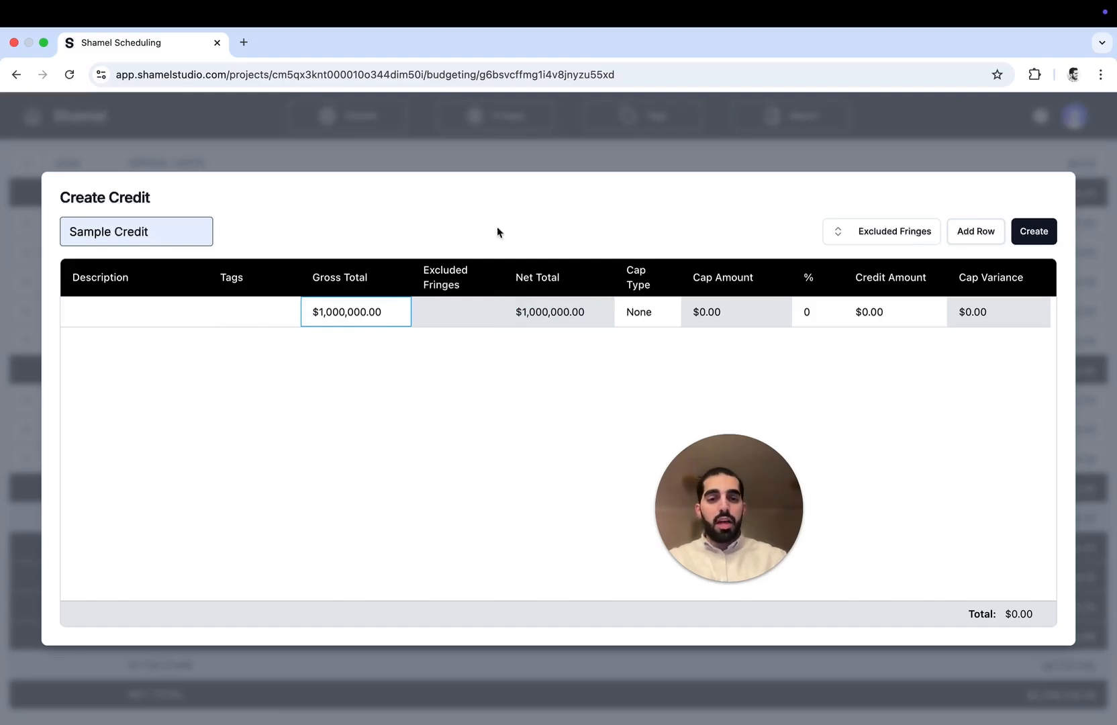
click(813, 317)
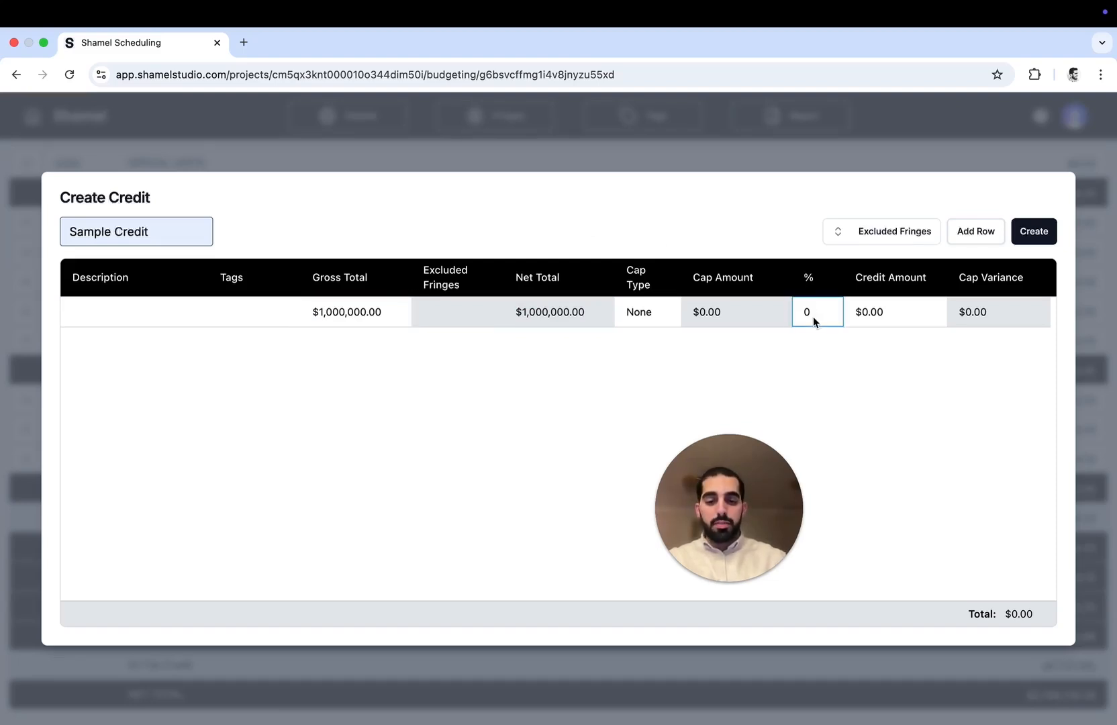
text(20)
key(Return)
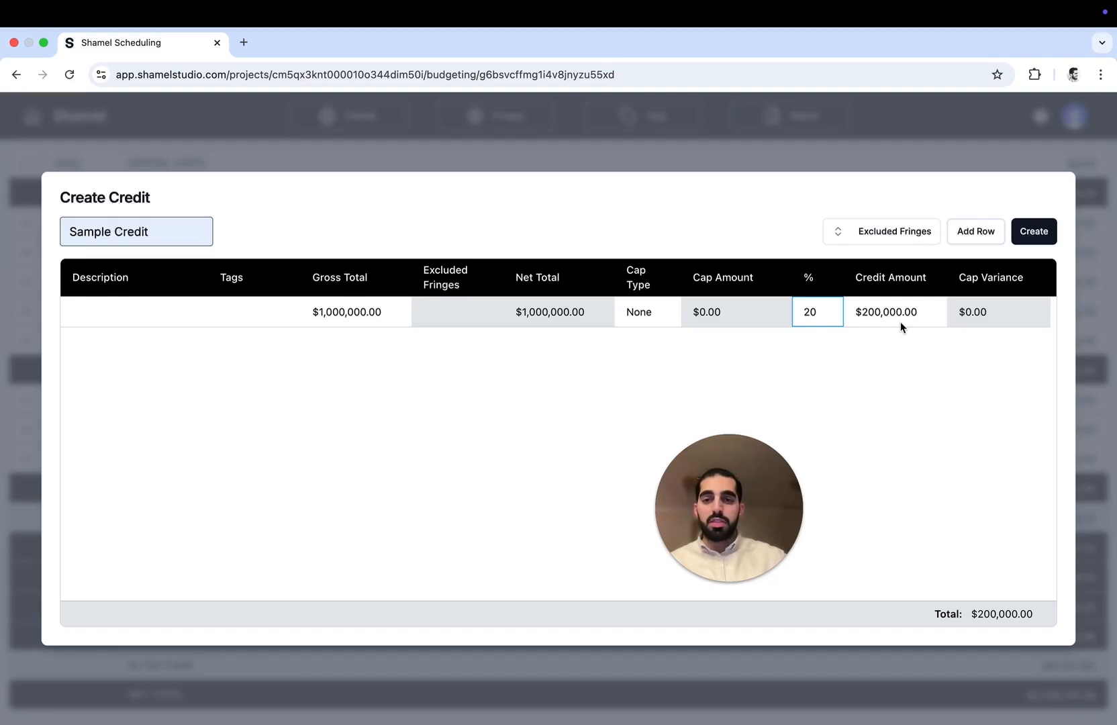
Step: Add a second row to the credit with a gross total of $1,000,000 and a percentage of 20
click(970, 235)
click(354, 350)
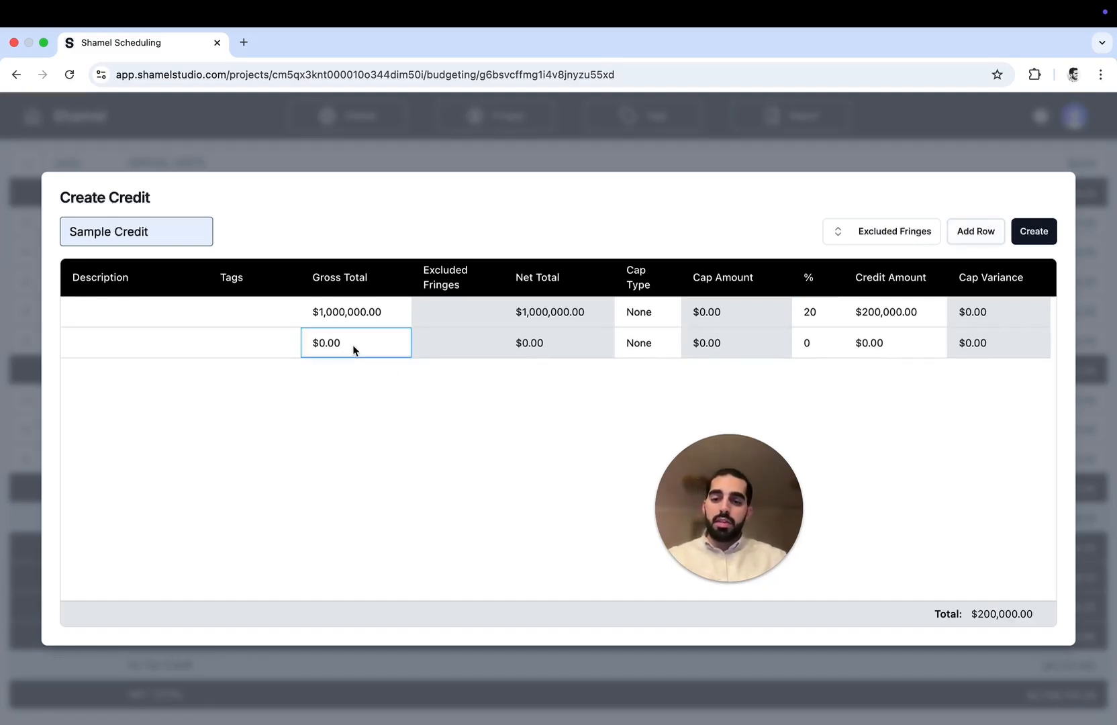
text(1000000)
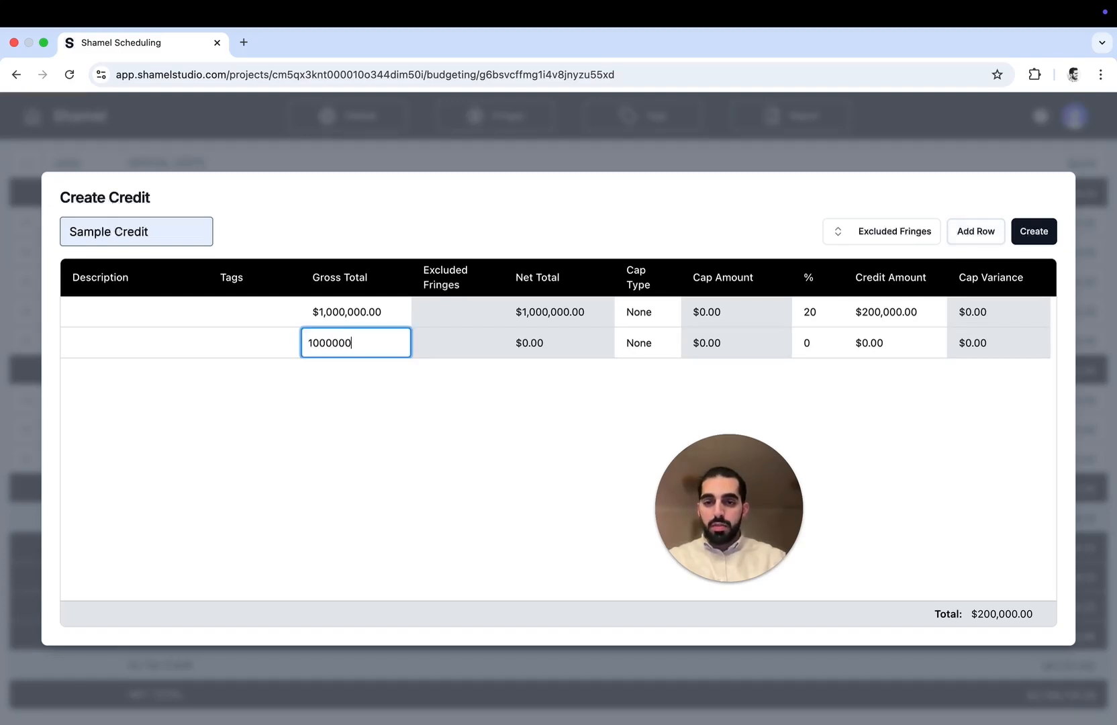
key(Return)
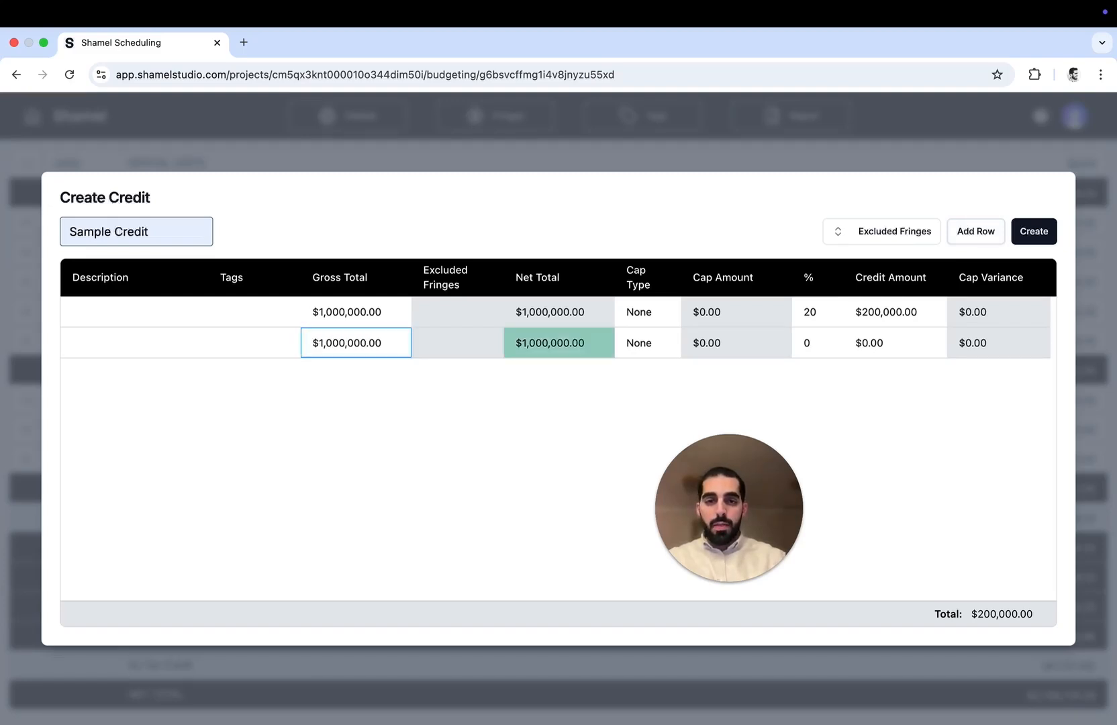
click(809, 345)
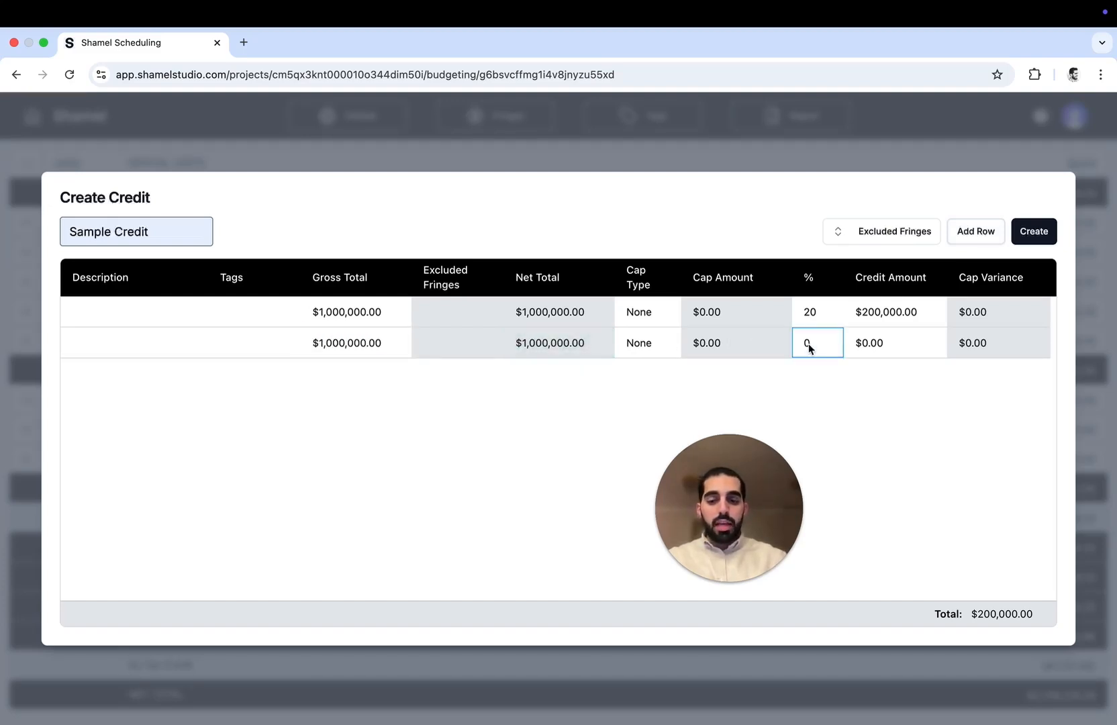
text(20)
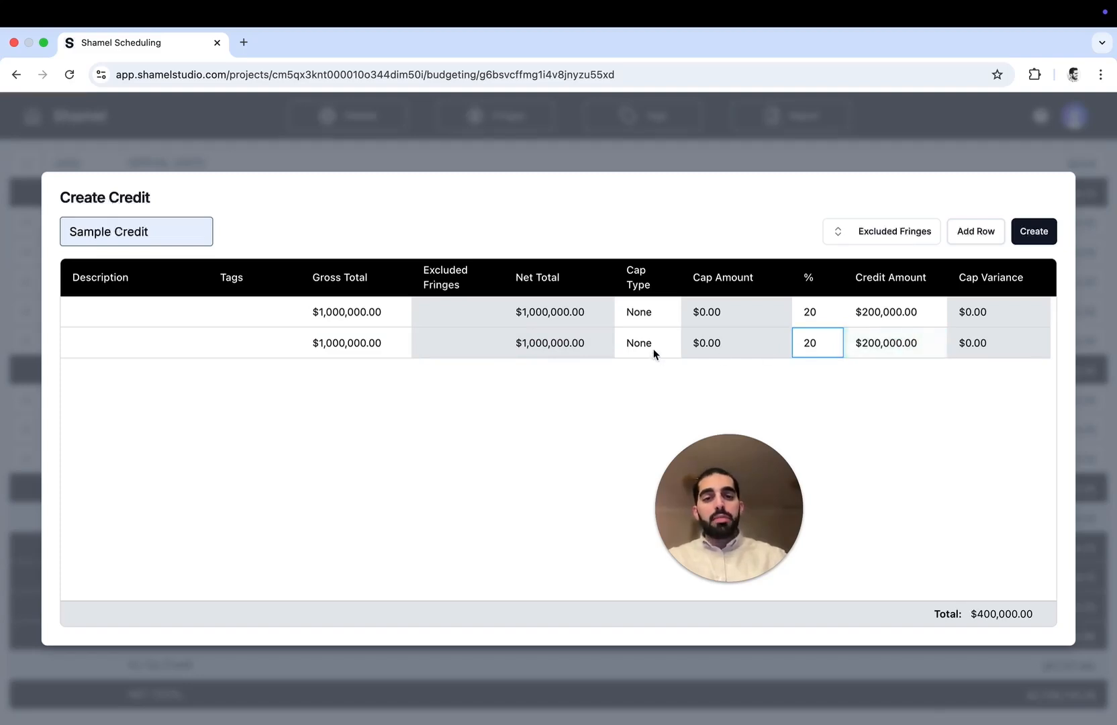
Step: Set the second row's cap type to QS and its cap amount to $700,000
click(655, 353)
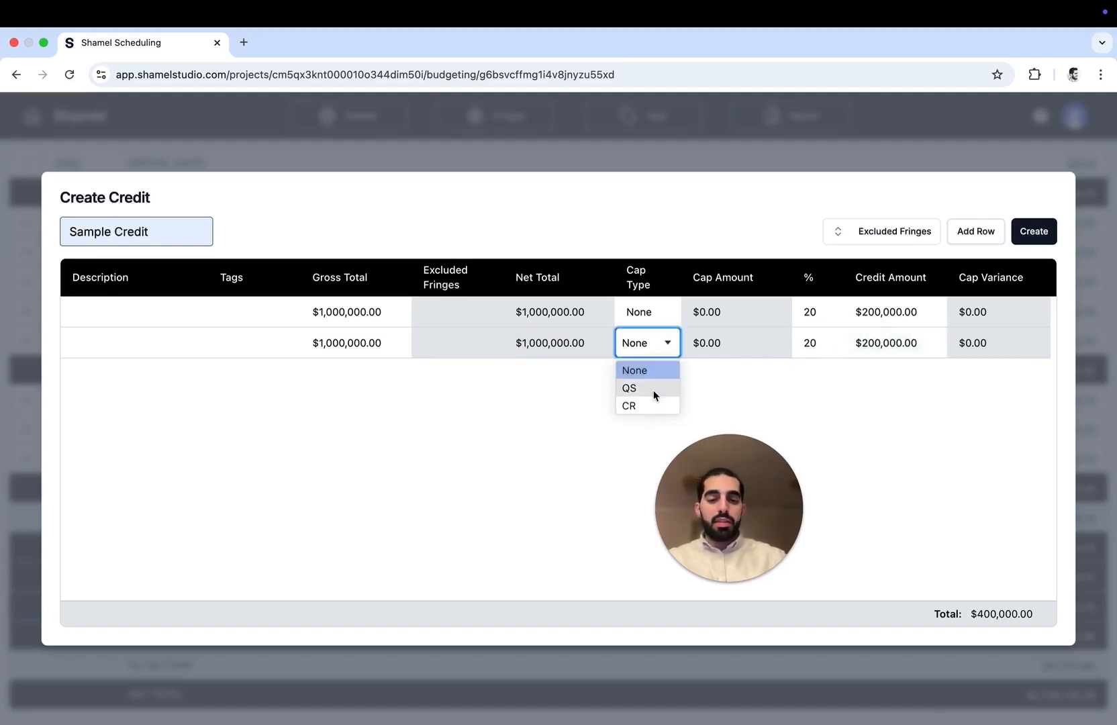
click(652, 389)
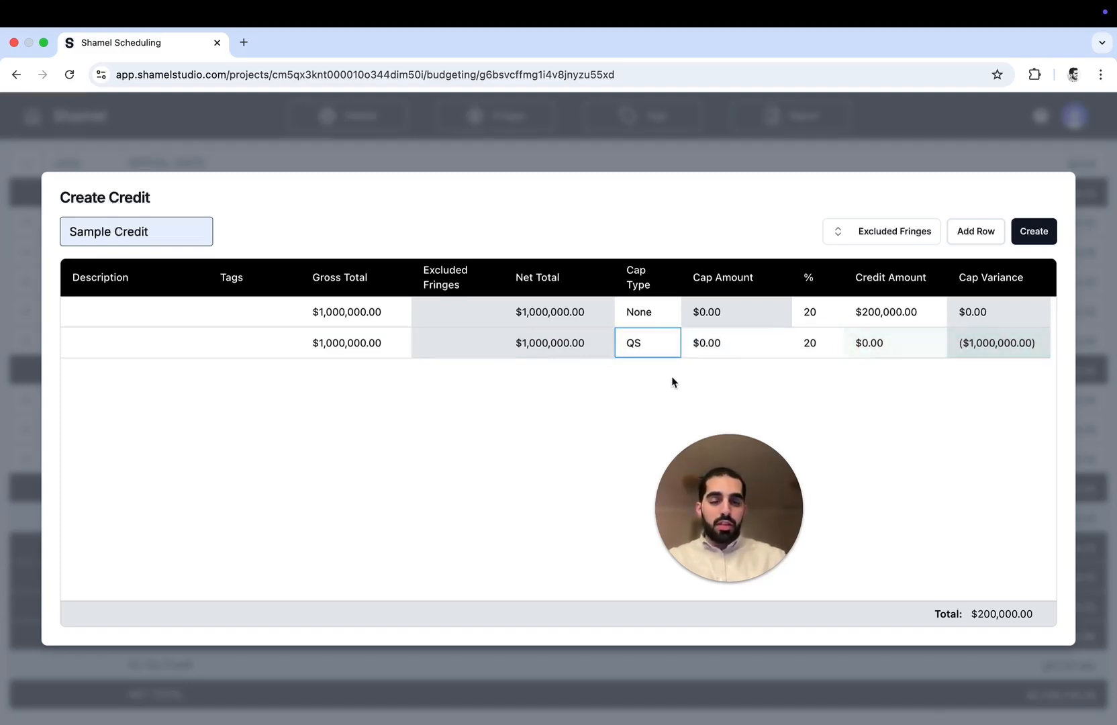
click(722, 346)
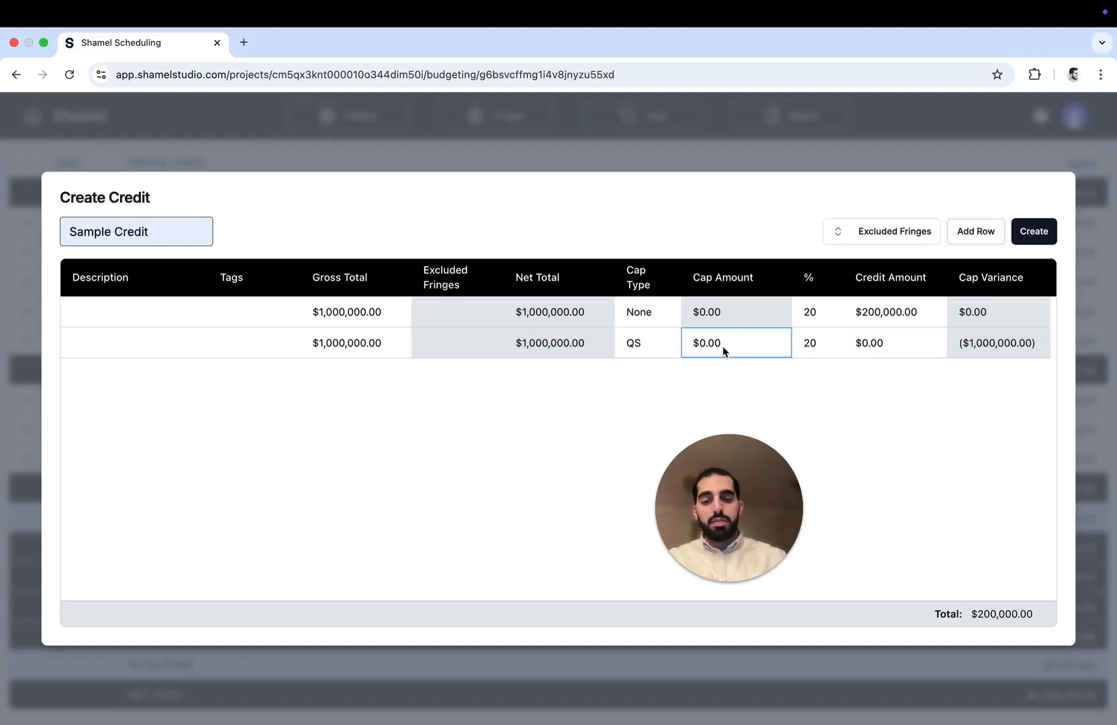
text(70)
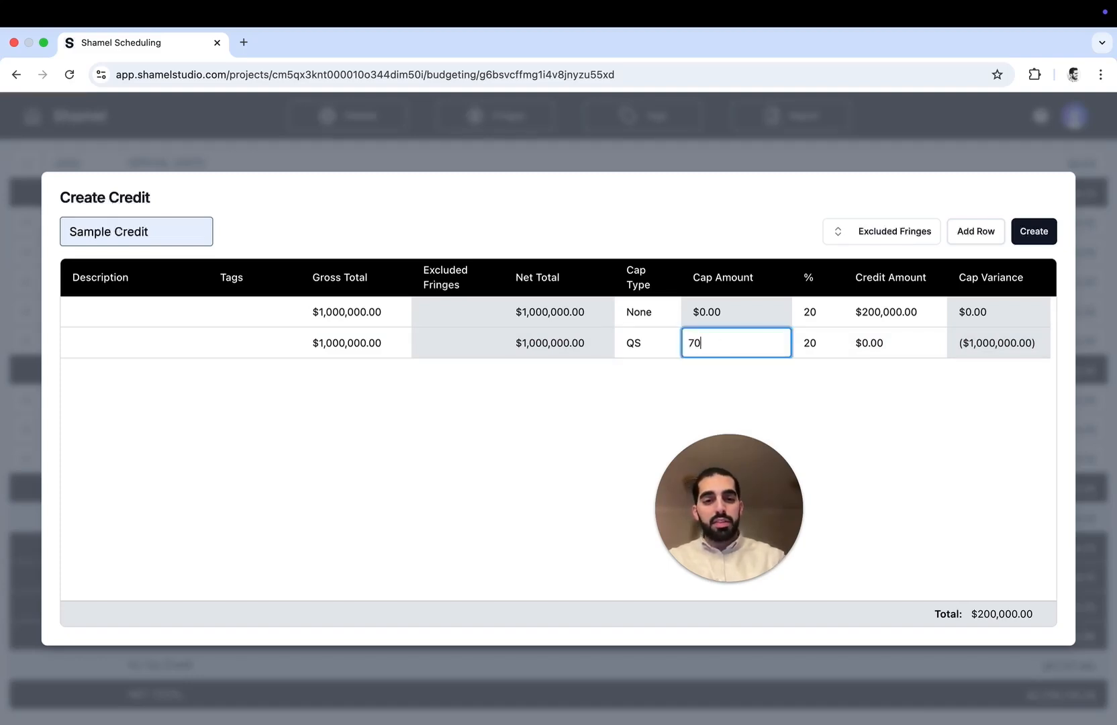
text(0,0000)
key(Return)
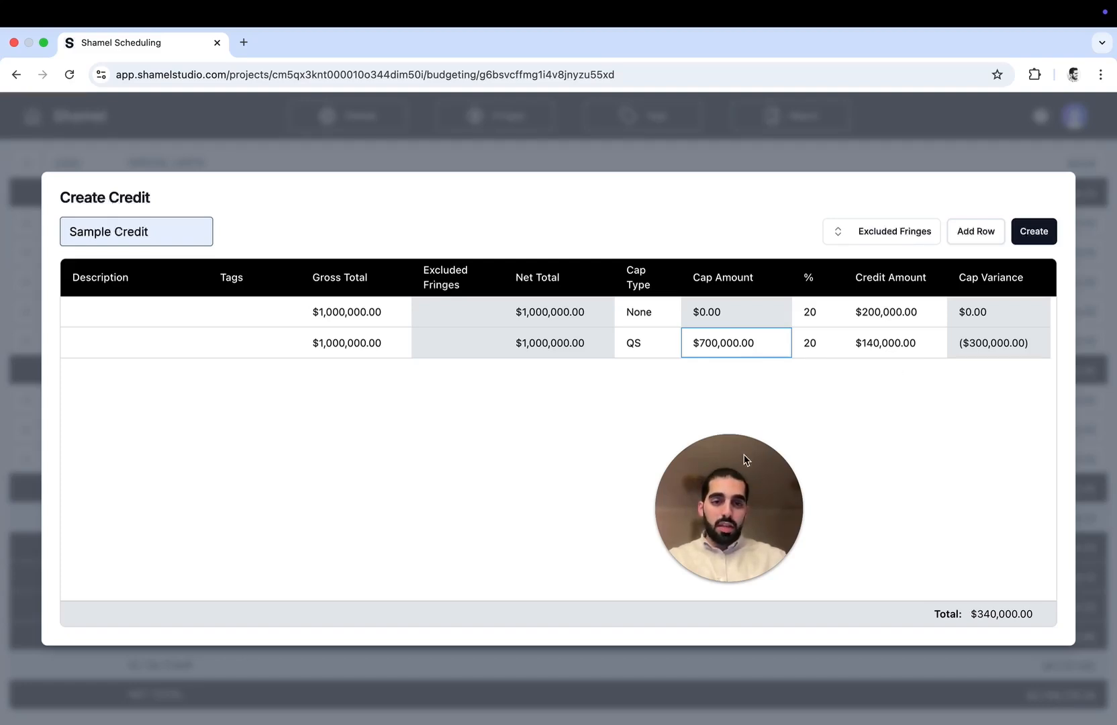
Step: Add a third row to the credit with a gross total of $1,000,000
click(977, 235)
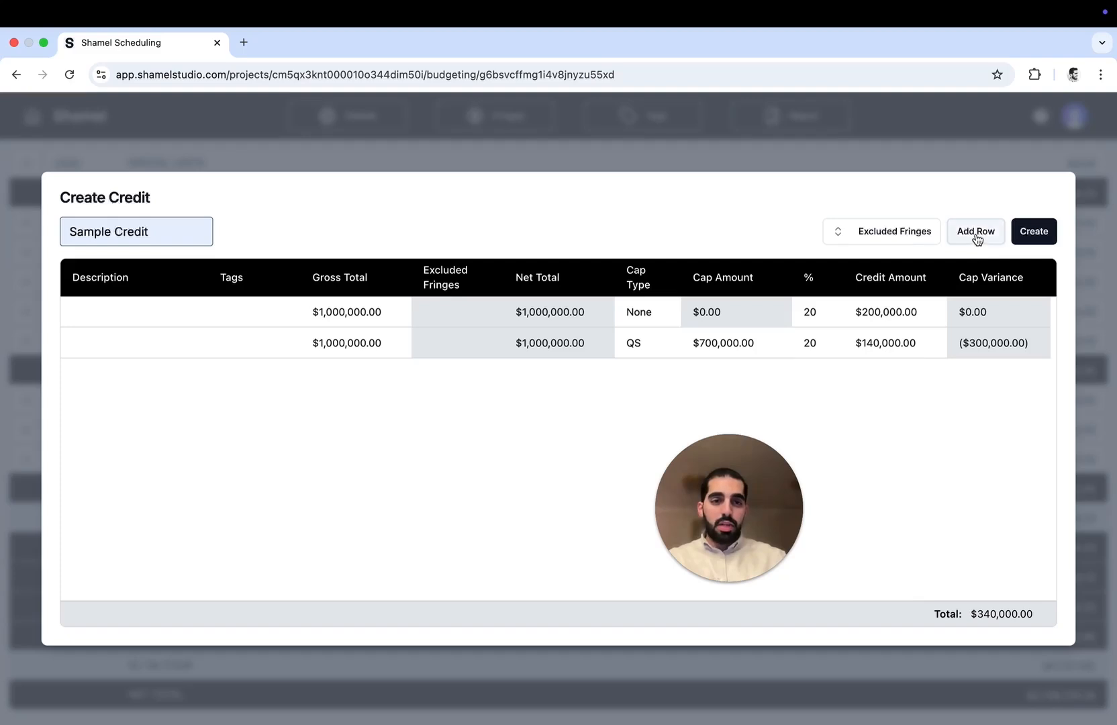
click(344, 377)
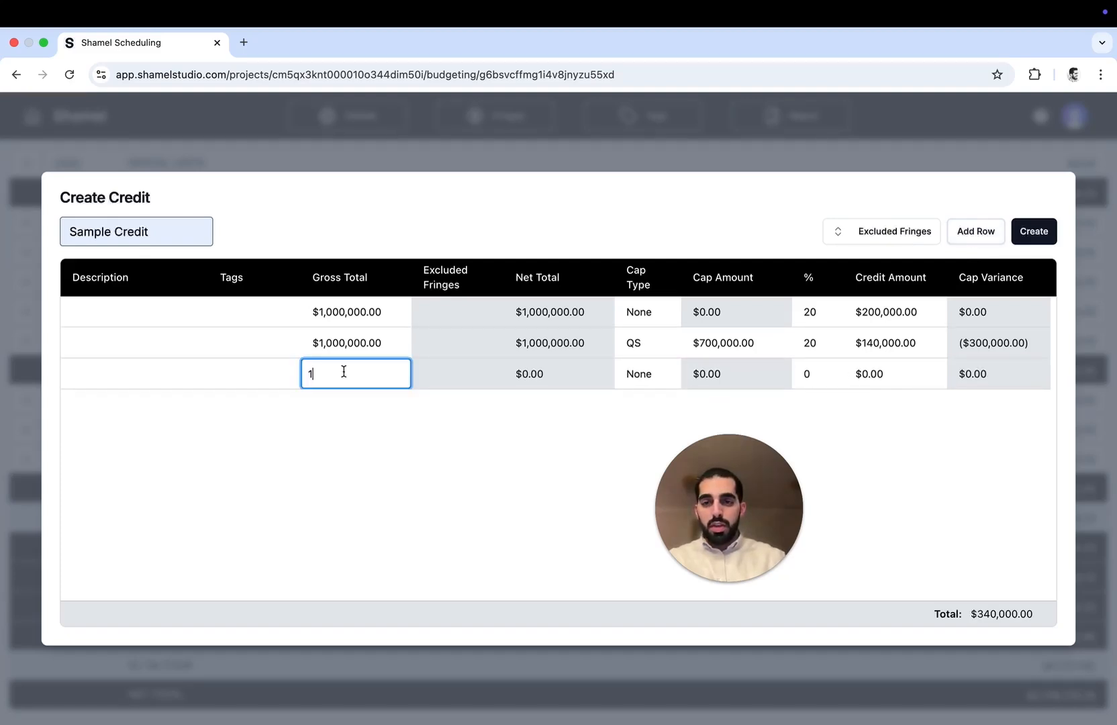
text(1000000)
key(Return)
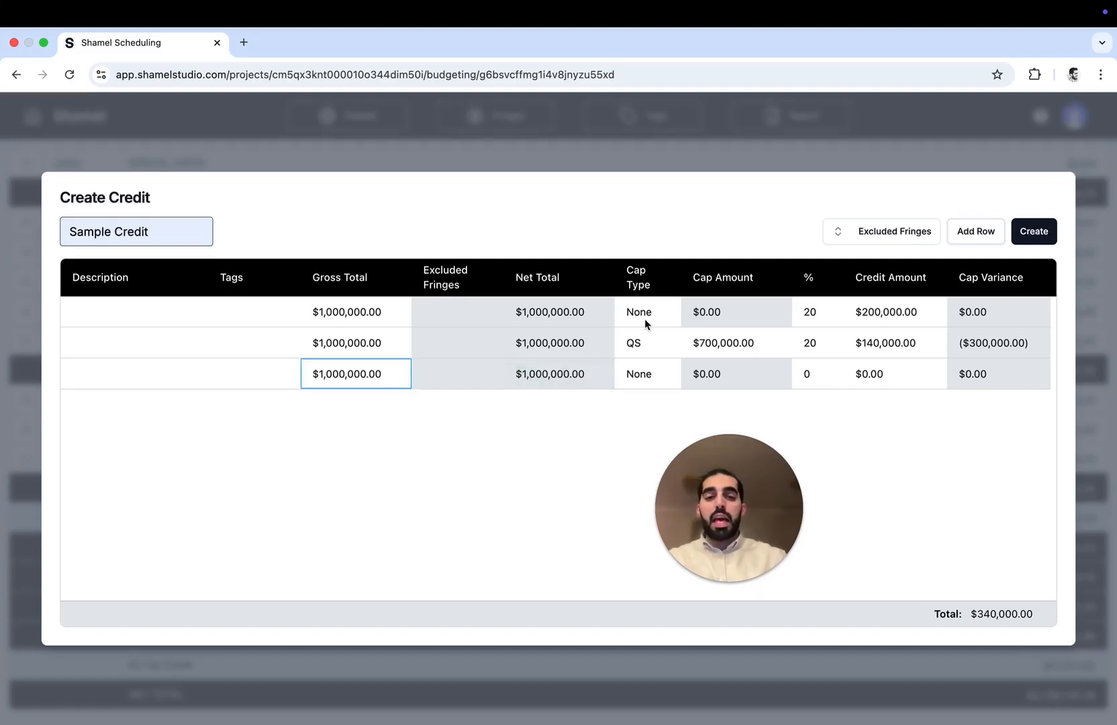
Step: Give the third row the CR cap type, a percentage of 20 and a cap amount of $150,000
click(638, 377)
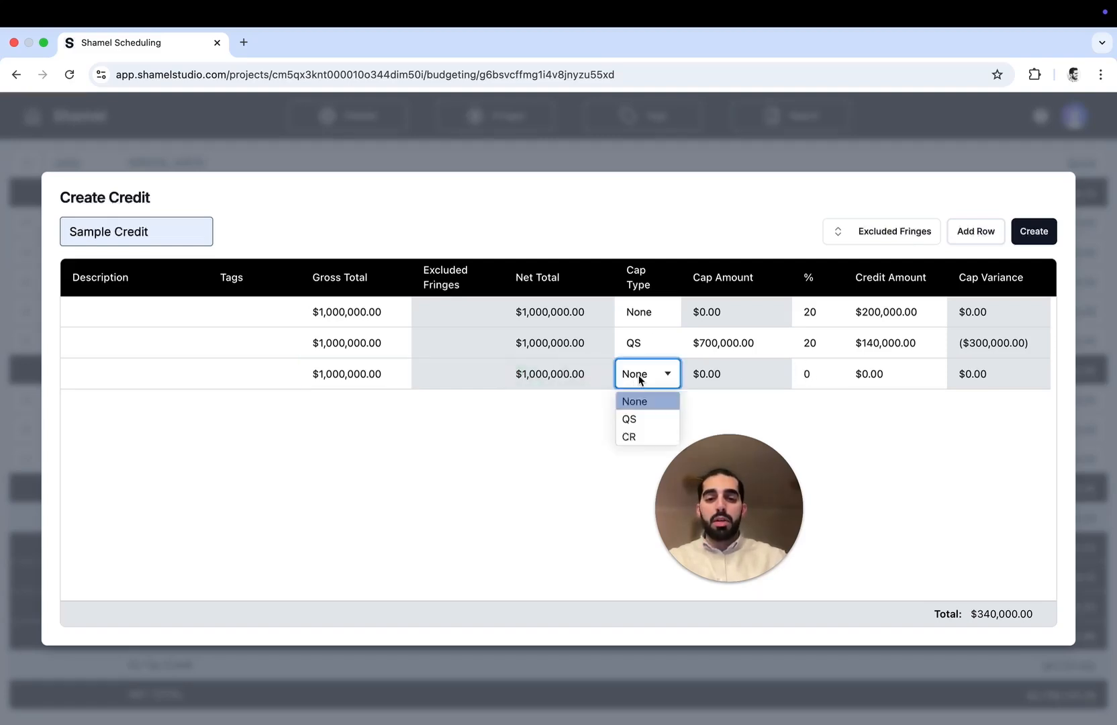
click(639, 436)
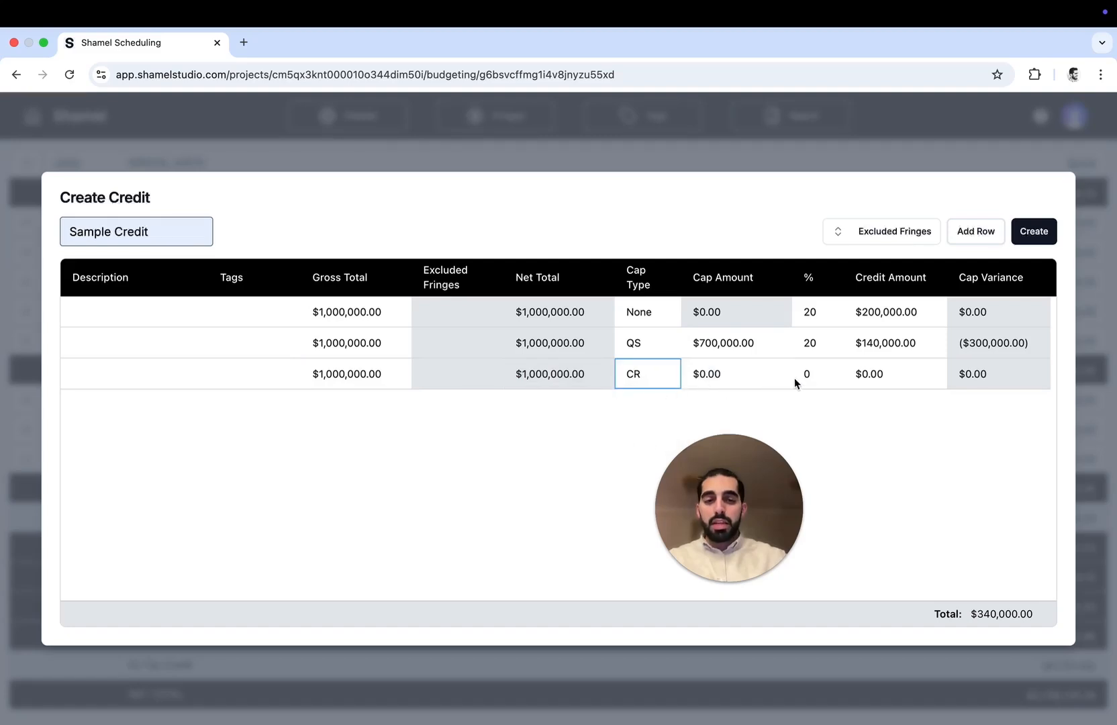
click(819, 378)
text(20)
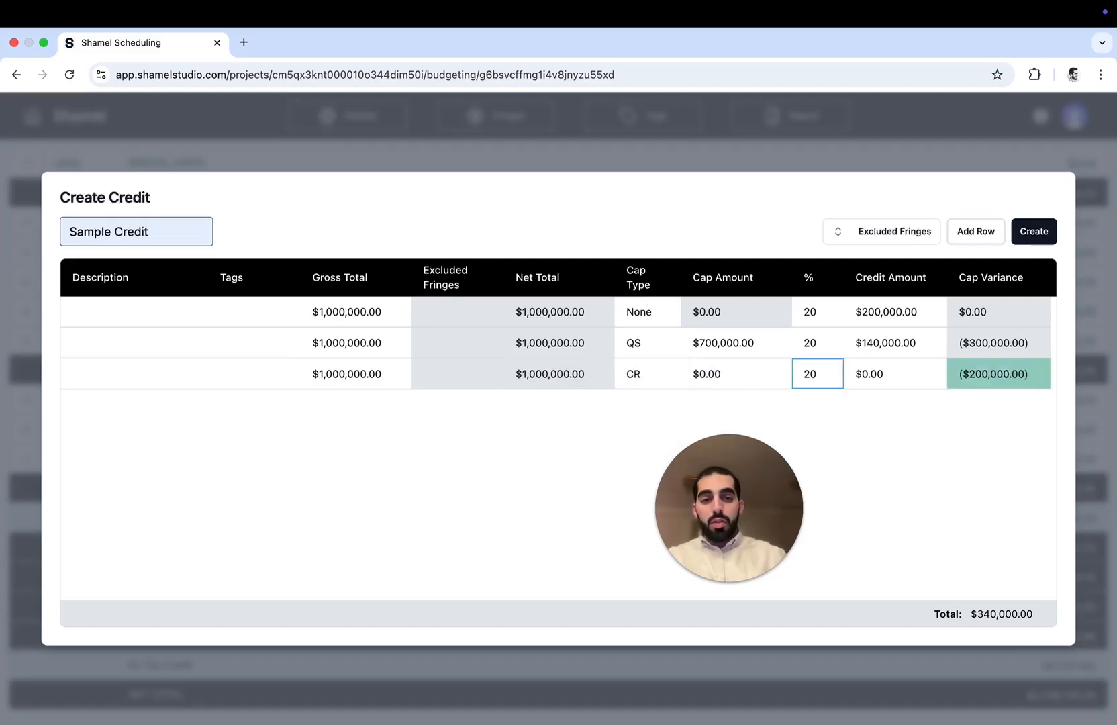
click(715, 379)
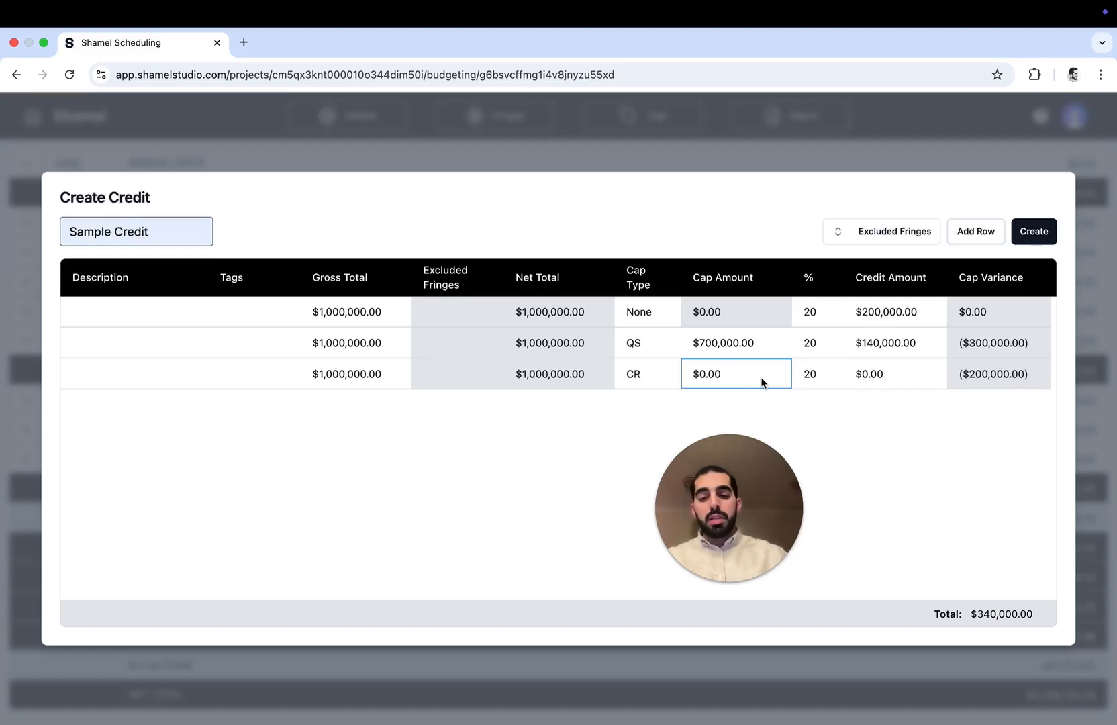
text(150)
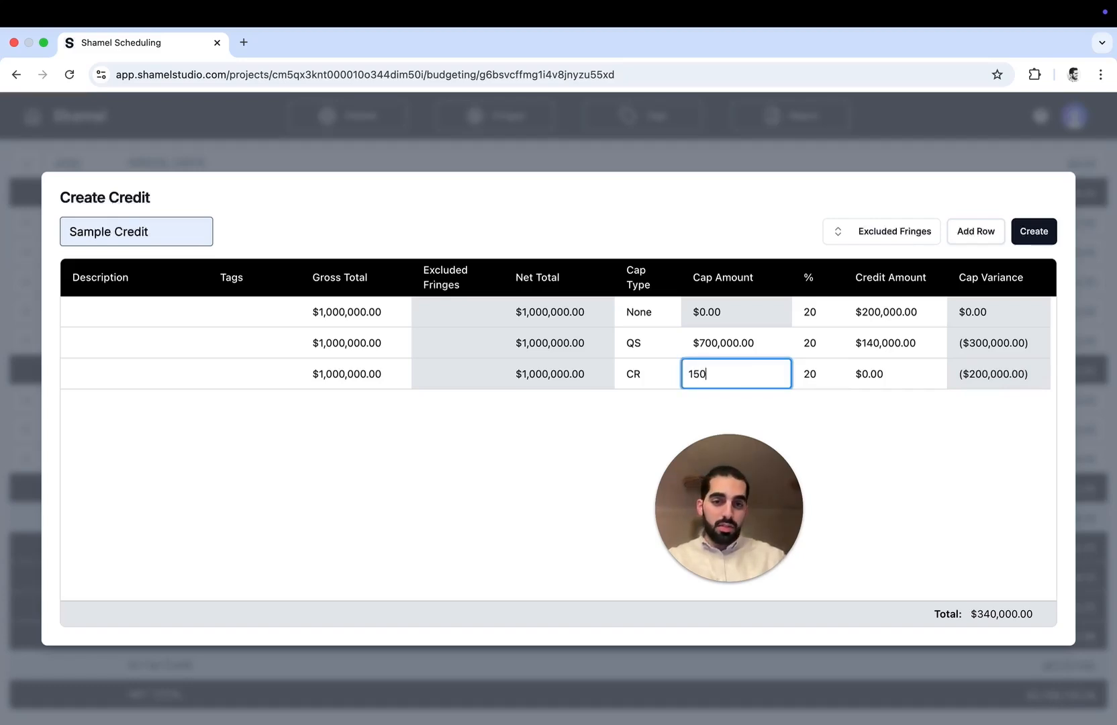
text(,0000)
key(Return)
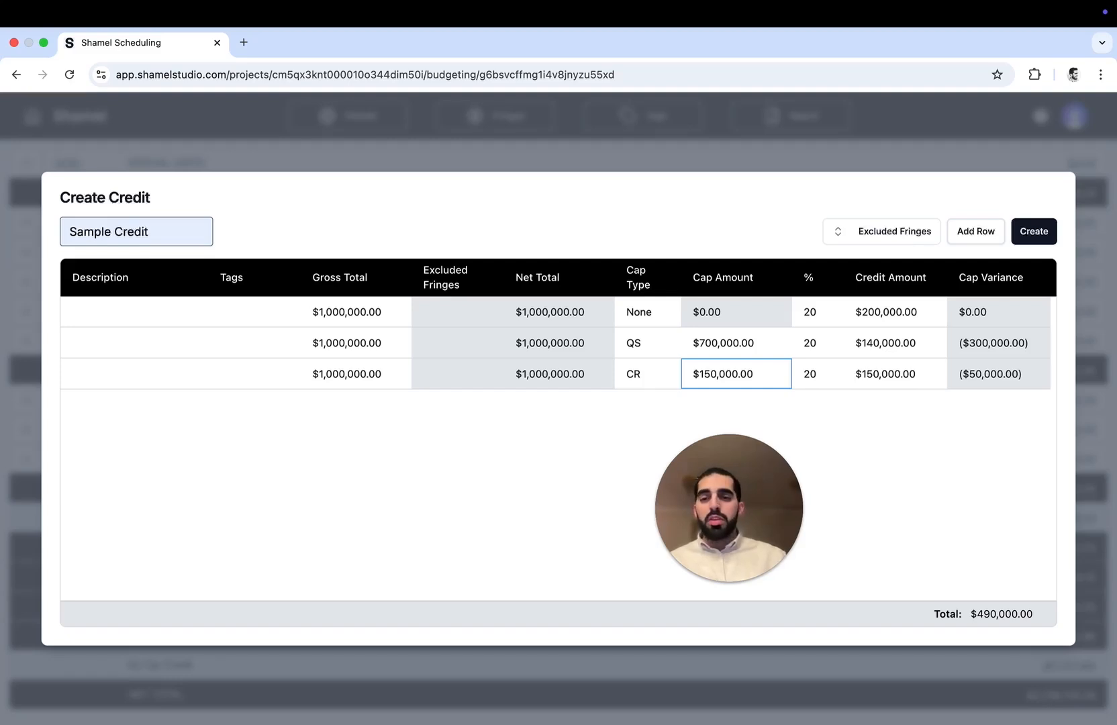
Step: Check the tags available for the third row without choosing one, and create the credit on the Top Sheet
click(249, 375)
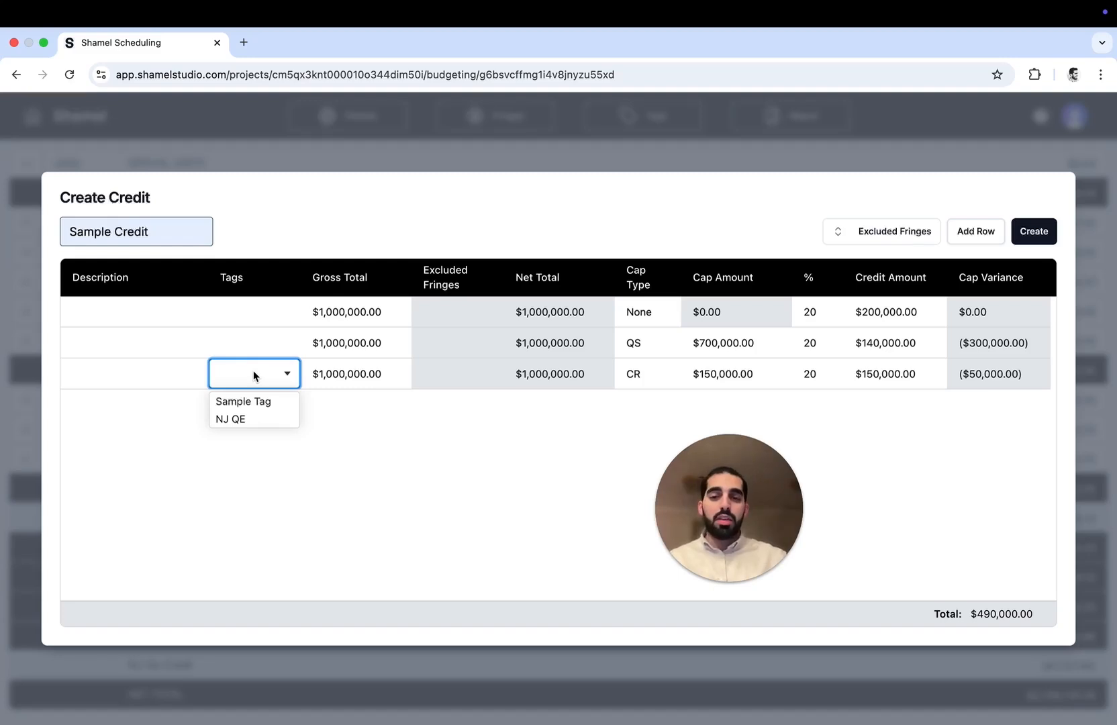
click(348, 421)
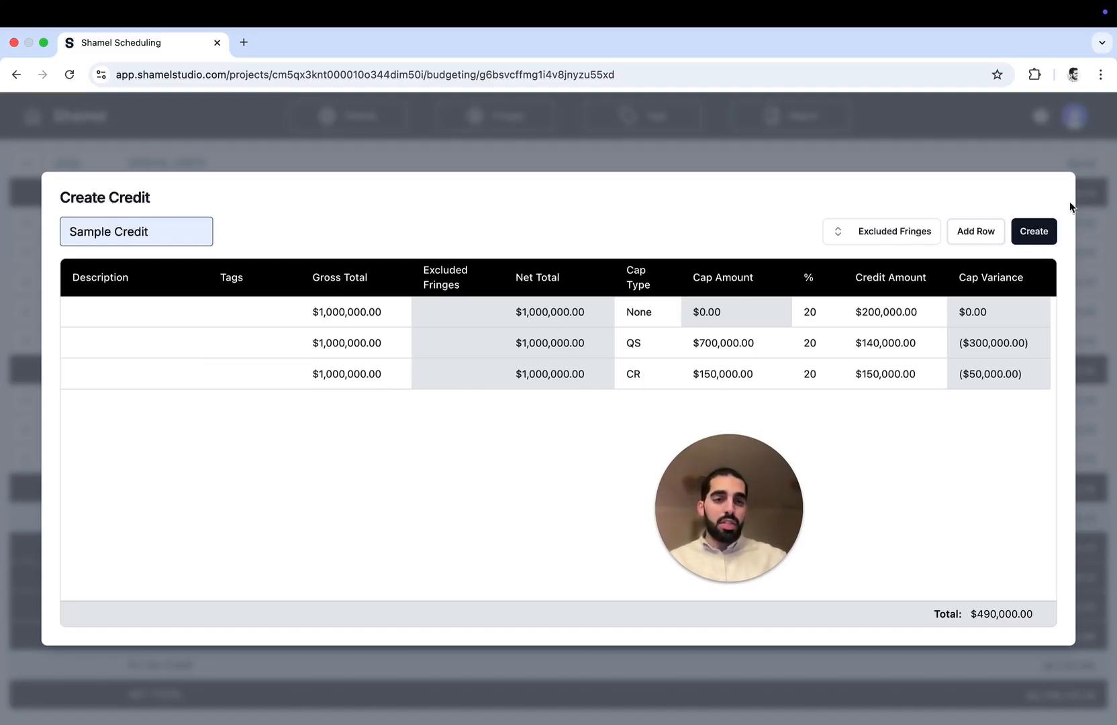
click(1034, 231)
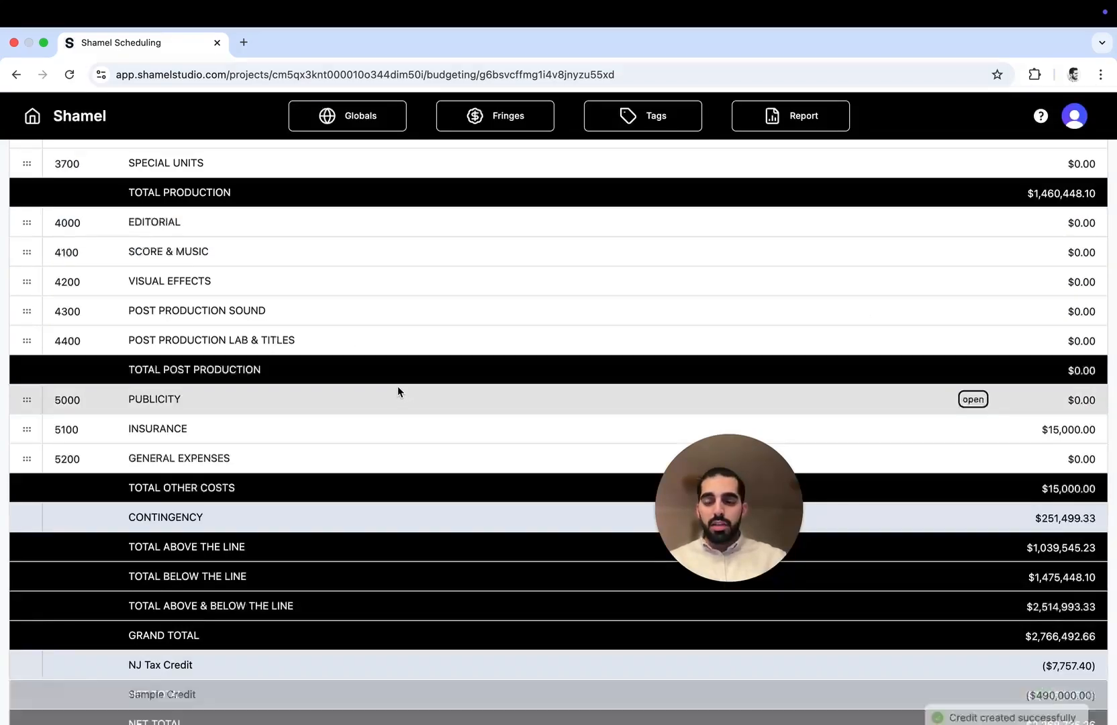
scroll(376, 456, down, 1)
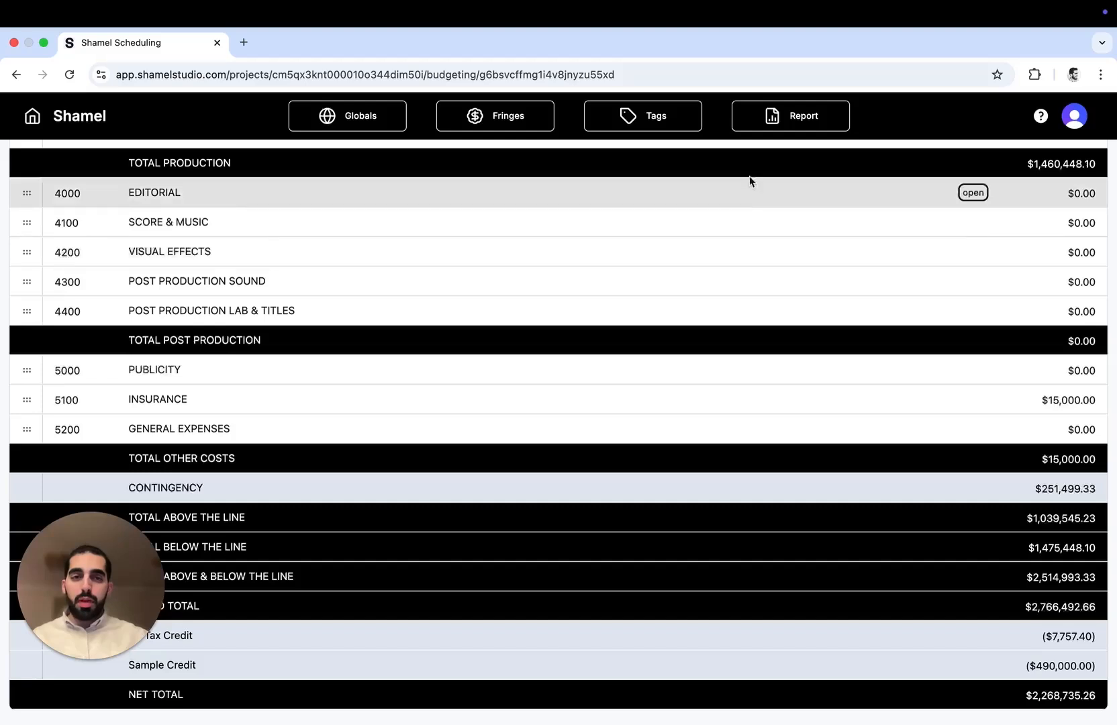
Step: Open the budget report and review the previewed Top Sheet down to its tax credits and net total
click(782, 125)
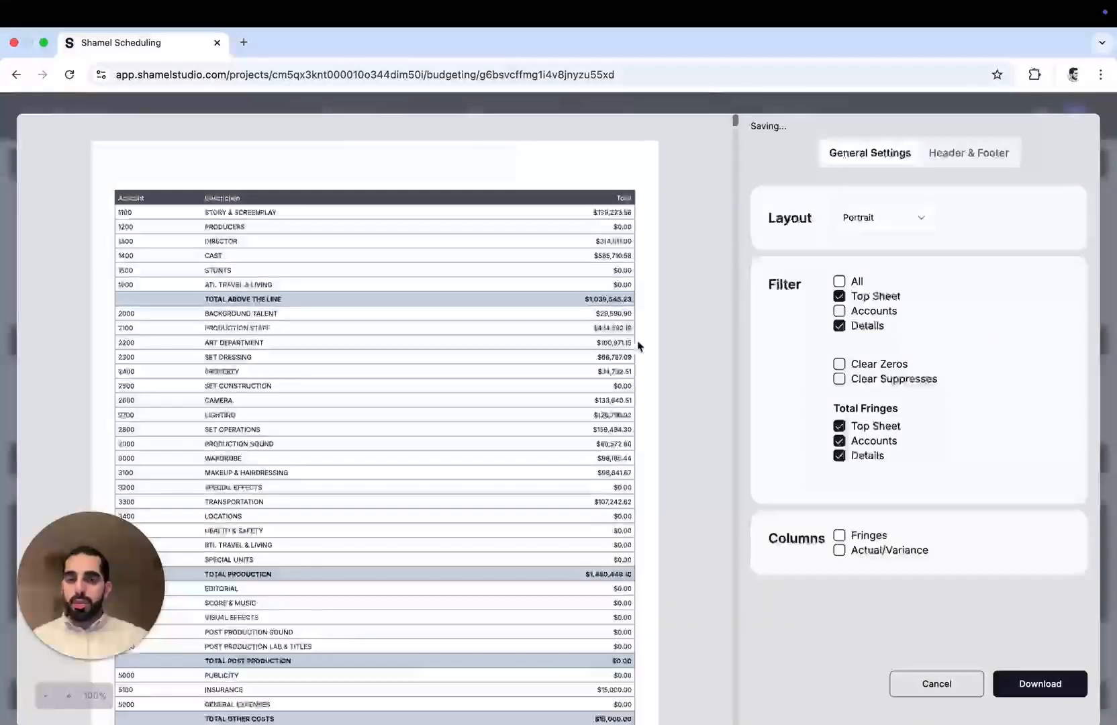
scroll(620, 353, down, 15)
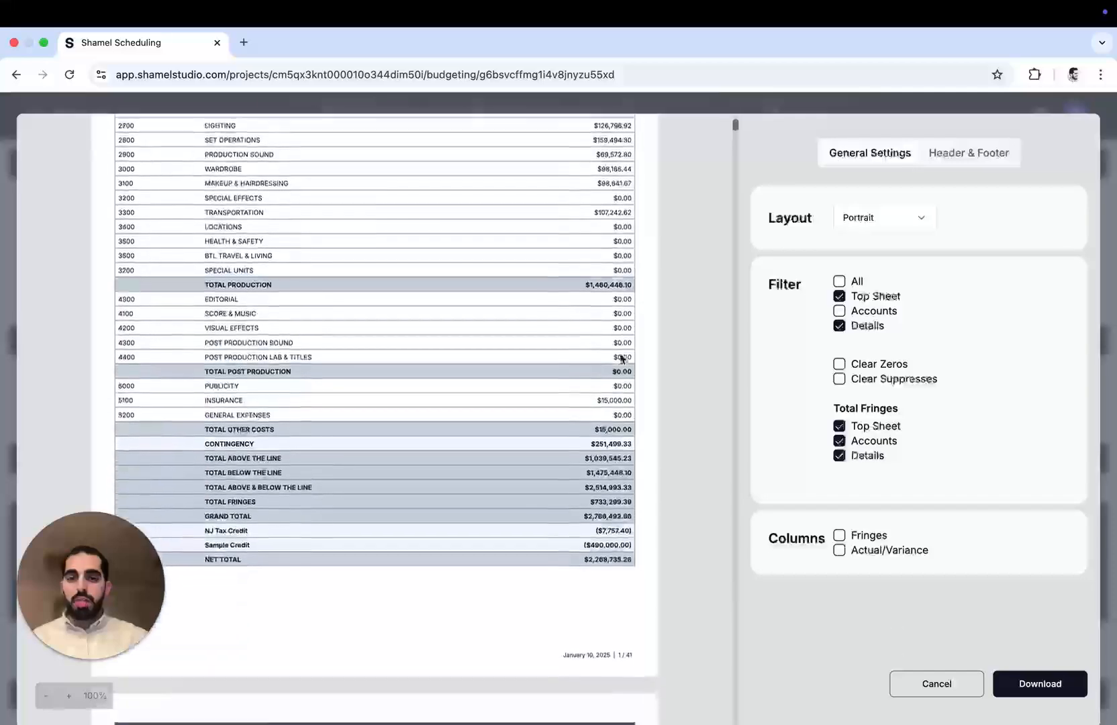
scroll(619, 358, down, 4)
scroll(620, 358, up, 15)
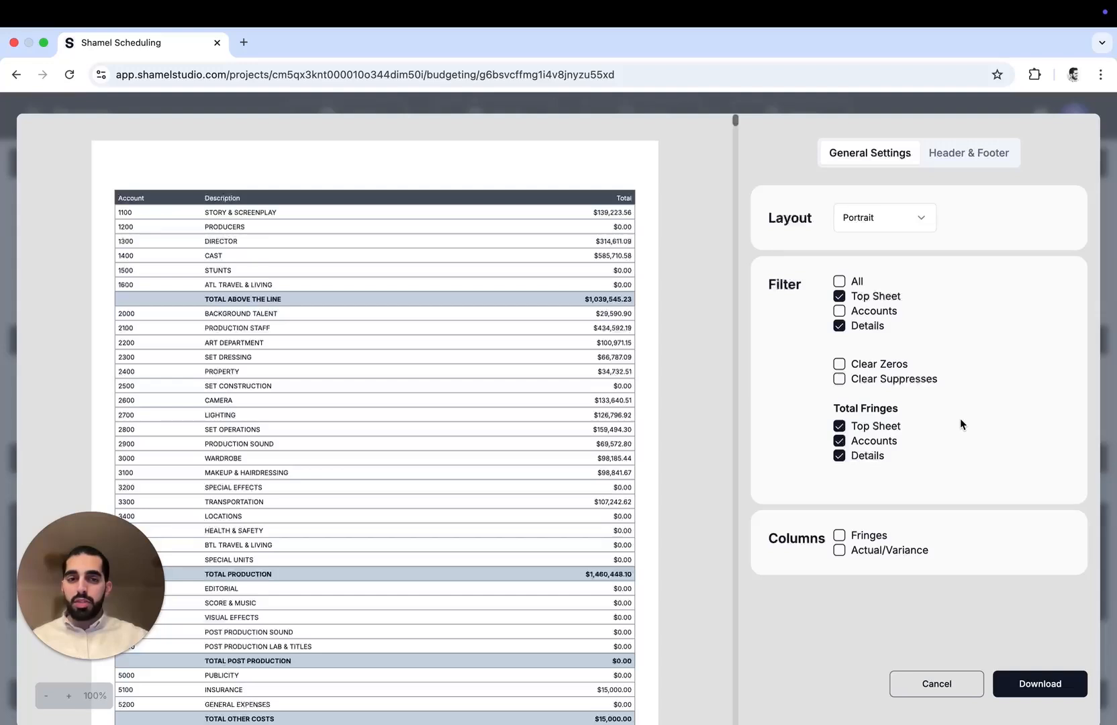
Step: Include the Top Sheet, Accounts and Details in the report, enable Clear Suppresses, and limit Total Fringes to the Top Sheet
click(839, 326)
click(839, 310)
click(840, 327)
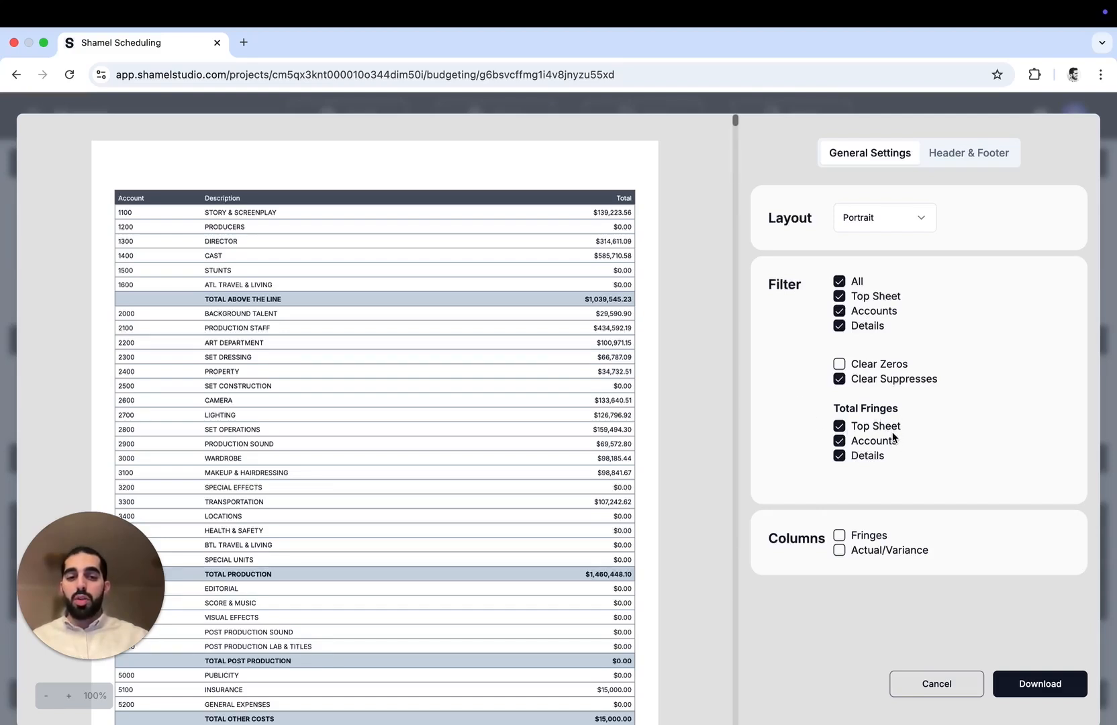
click(840, 444)
click(839, 458)
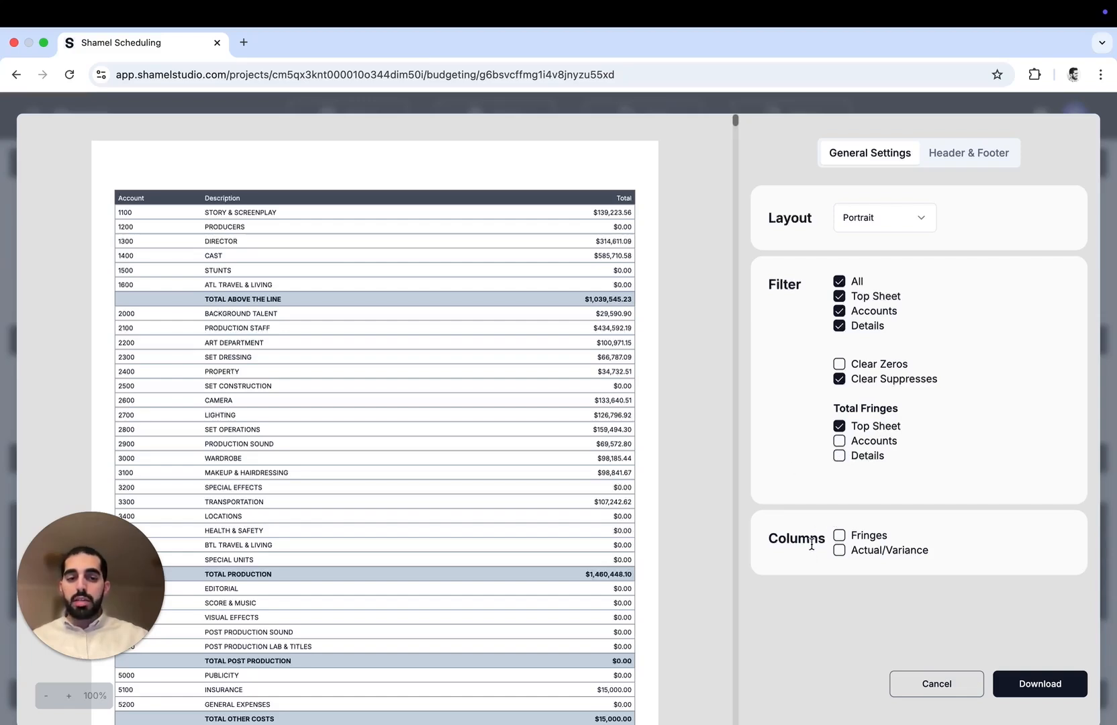
Step: Fill in the report's first page header with "MY MOVIE" at the top and "PRODUCER" on the left
click(949, 155)
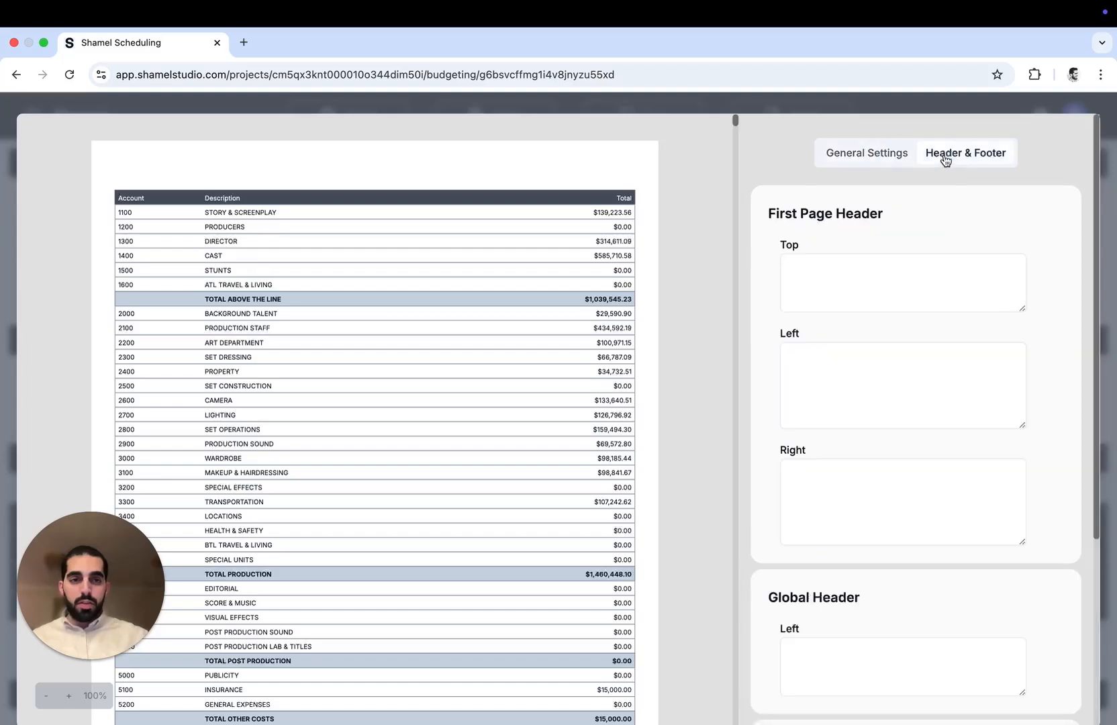
click(855, 283)
text(MY)
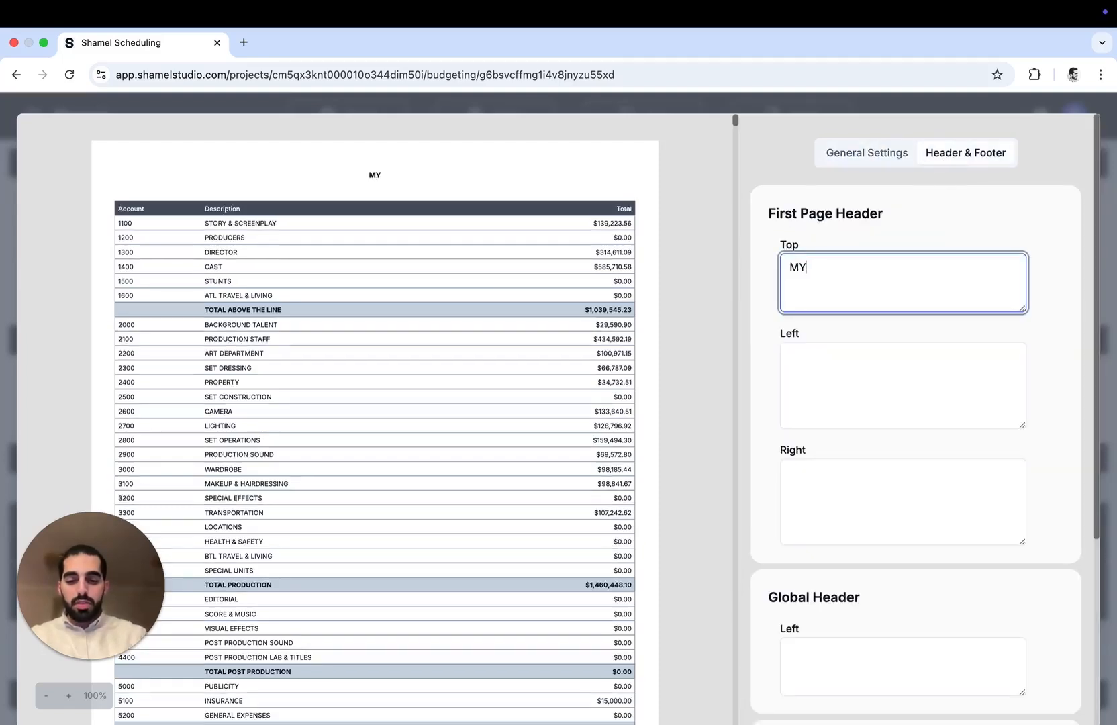
text( MOVIE)
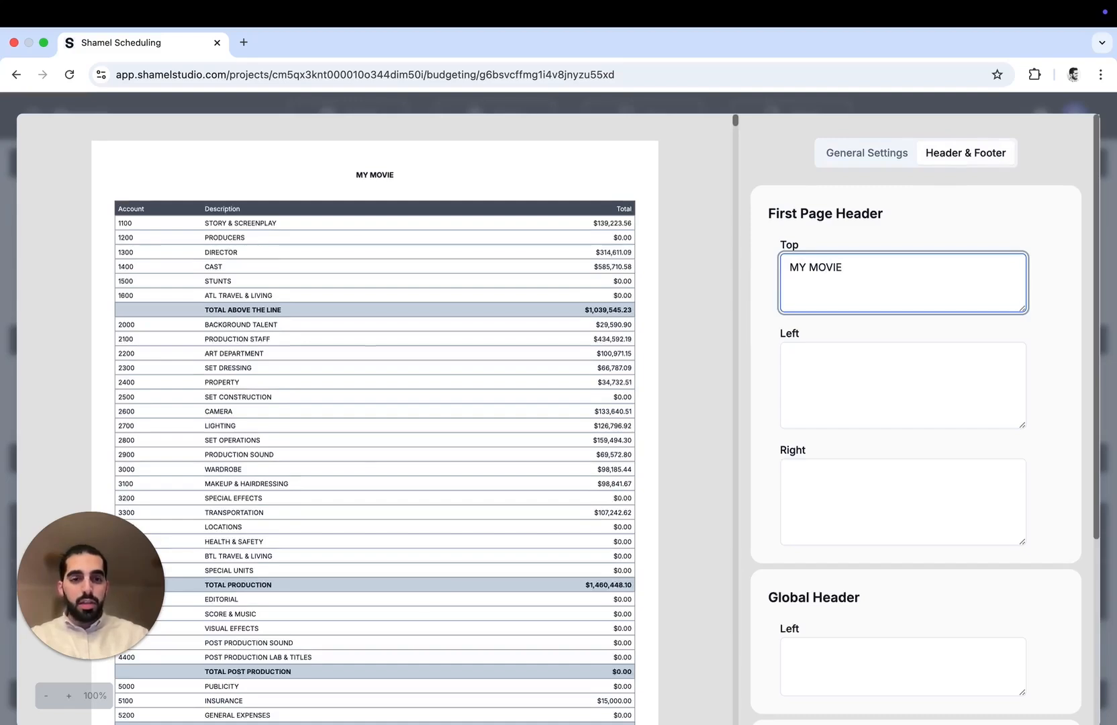
click(892, 374)
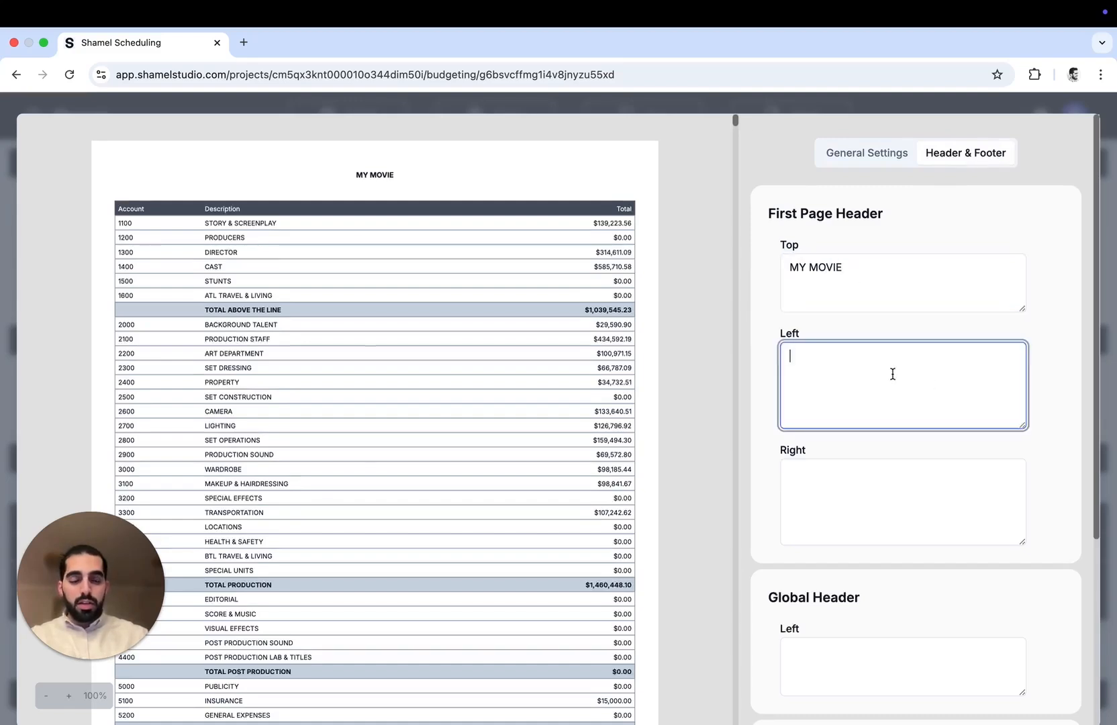
text(PRODUCER)
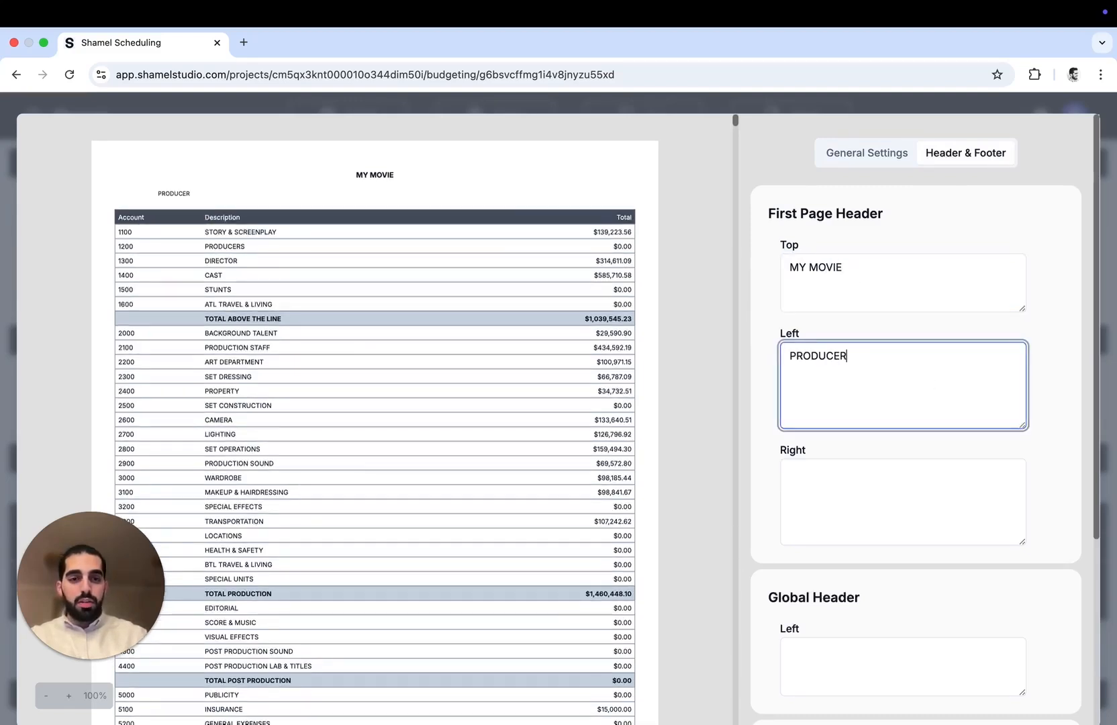
Step: Review the report's global header and footer settings, and check the page number and date in the first page's preview
scroll(949, 490, down, 5)
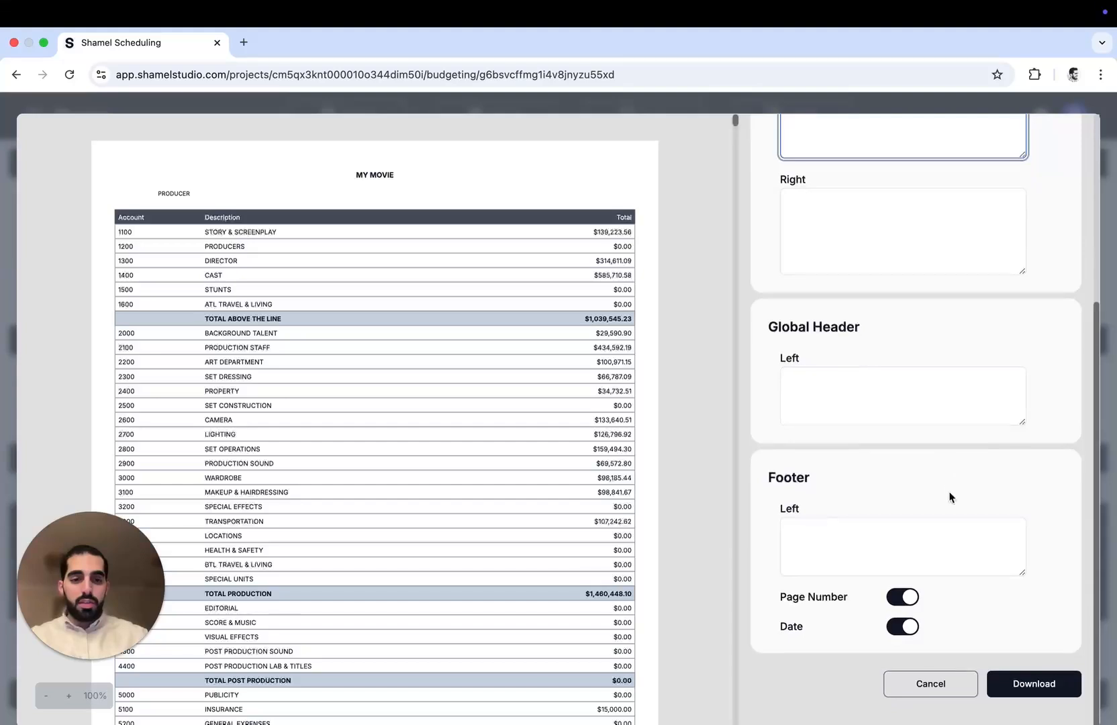
scroll(611, 552, down, 8)
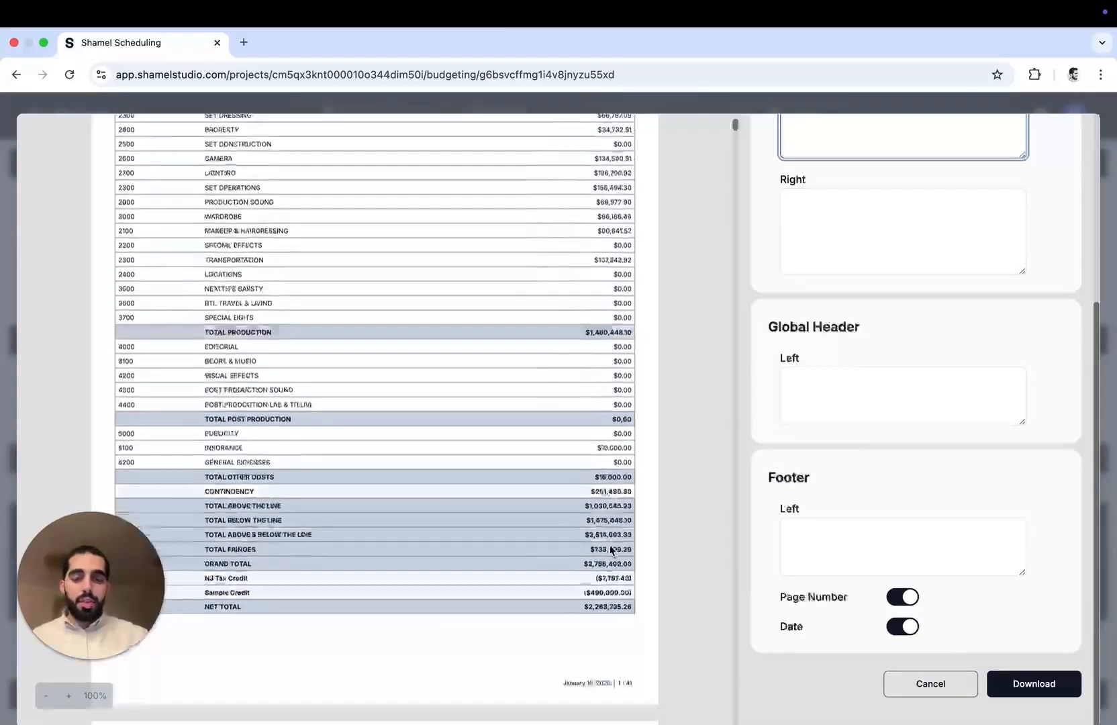
scroll(812, 583, up, 5)
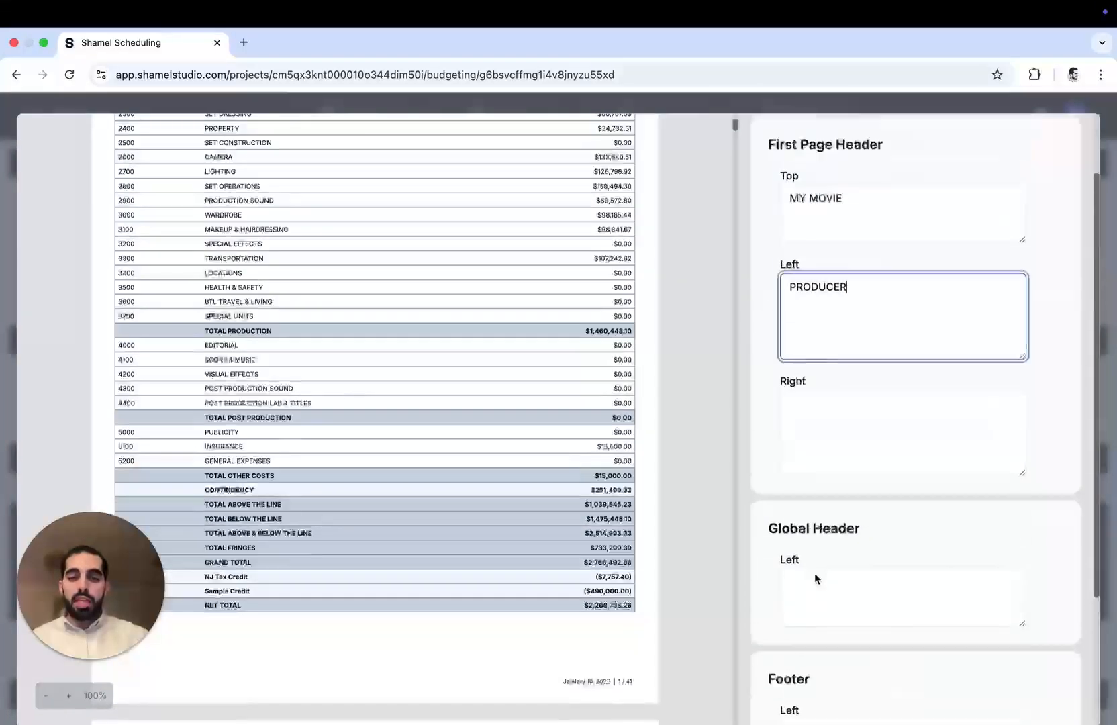
scroll(821, 578, down, 4)
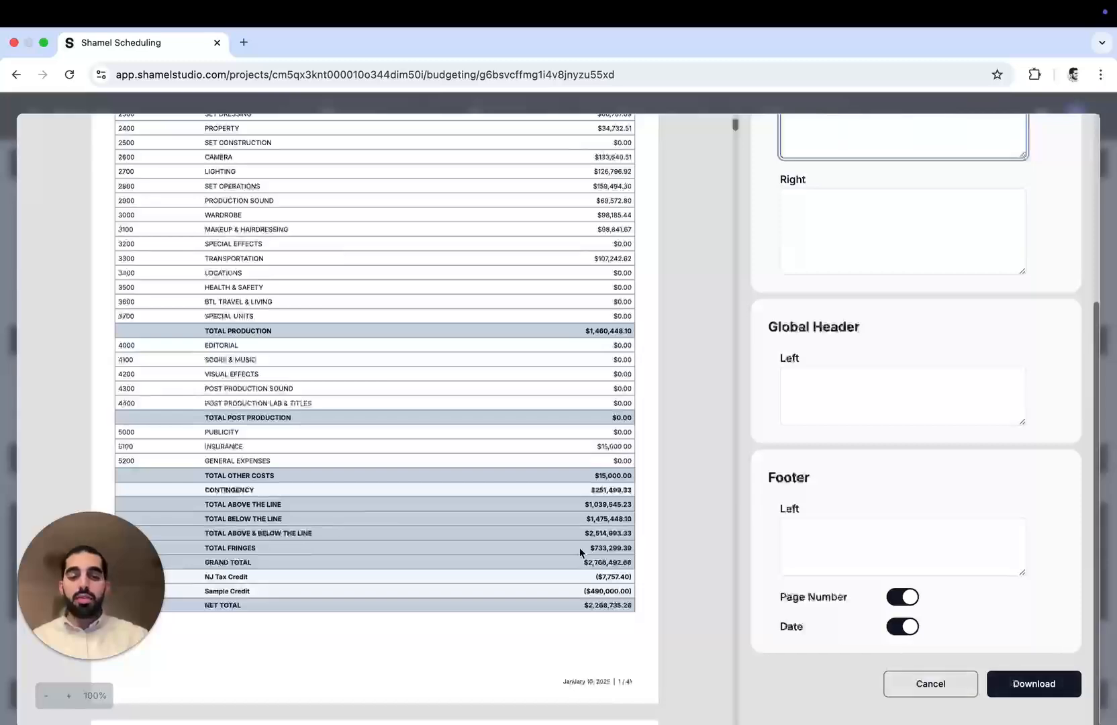
scroll(504, 513, up, 4)
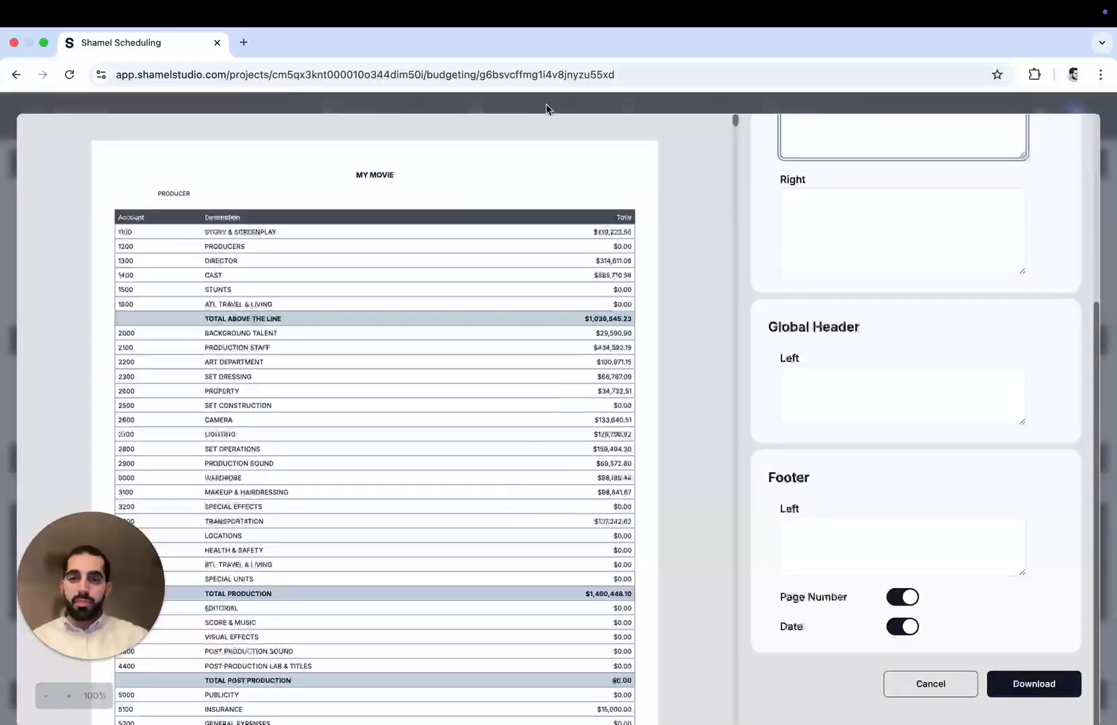